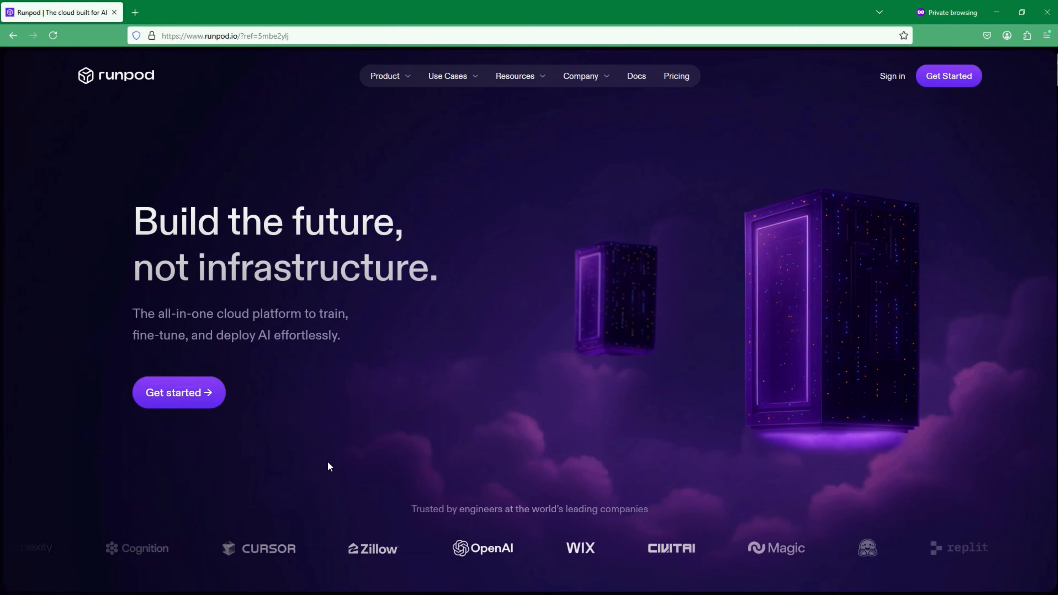
# Look through the Runpod homepage's problem, solution and autoscaling sections
pyautogui.scroll(-5, 339, 457)
pyautogui.scroll(-3, 341, 464)
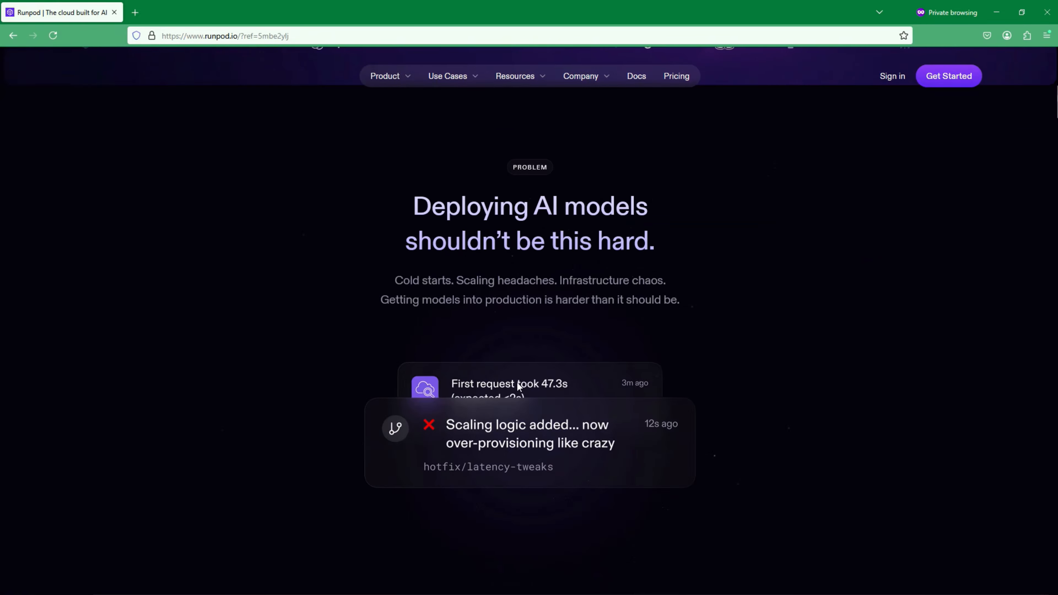
pyautogui.scroll(-9, 517, 383)
pyautogui.scroll(1, 517, 462)
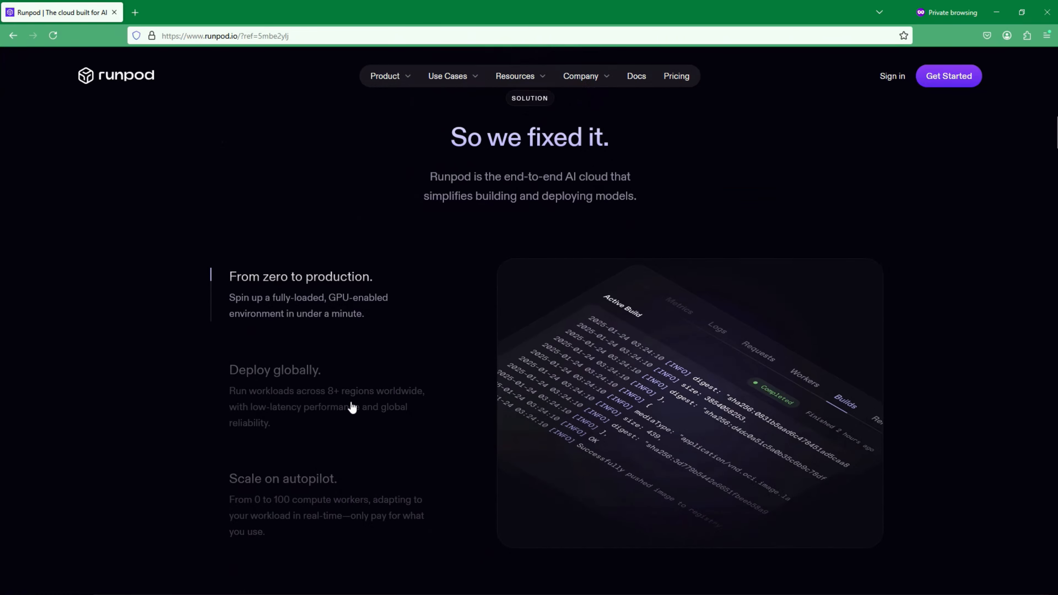
pyautogui.scroll(-3, 345, 406)
pyautogui.scroll(4, 313, 392)
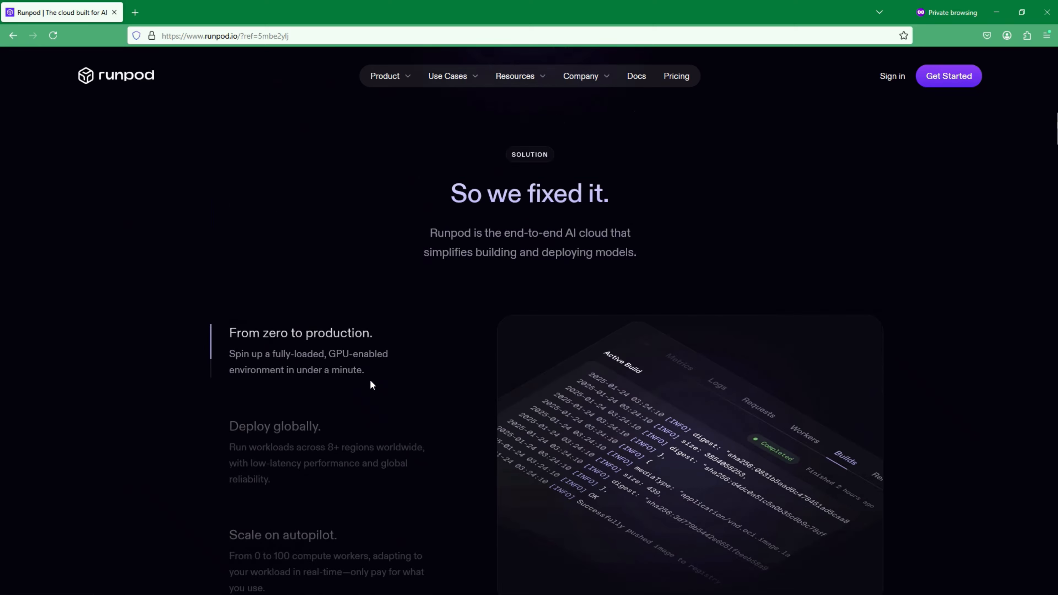
pyautogui.scroll(-3, 341, 434)
pyautogui.scroll(4, 346, 442)
pyautogui.scroll(-9, 350, 444)
pyautogui.scroll(-9, 349, 440)
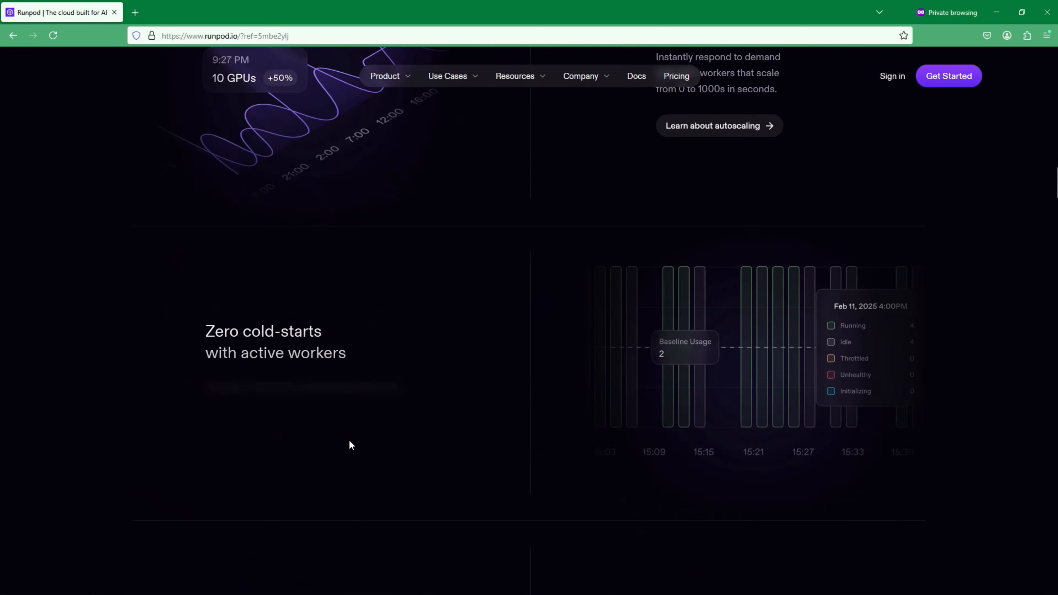
pyautogui.scroll(-4, 348, 439)
pyautogui.scroll(-5, 425, 437)
pyautogui.scroll(15, 425, 444)
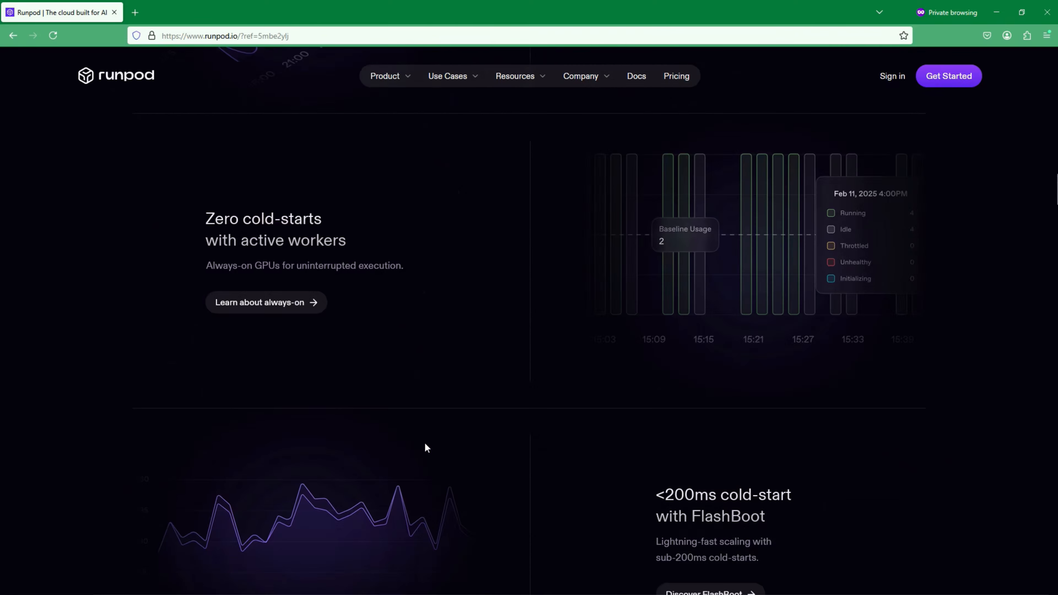
pyautogui.scroll(15, 425, 487)
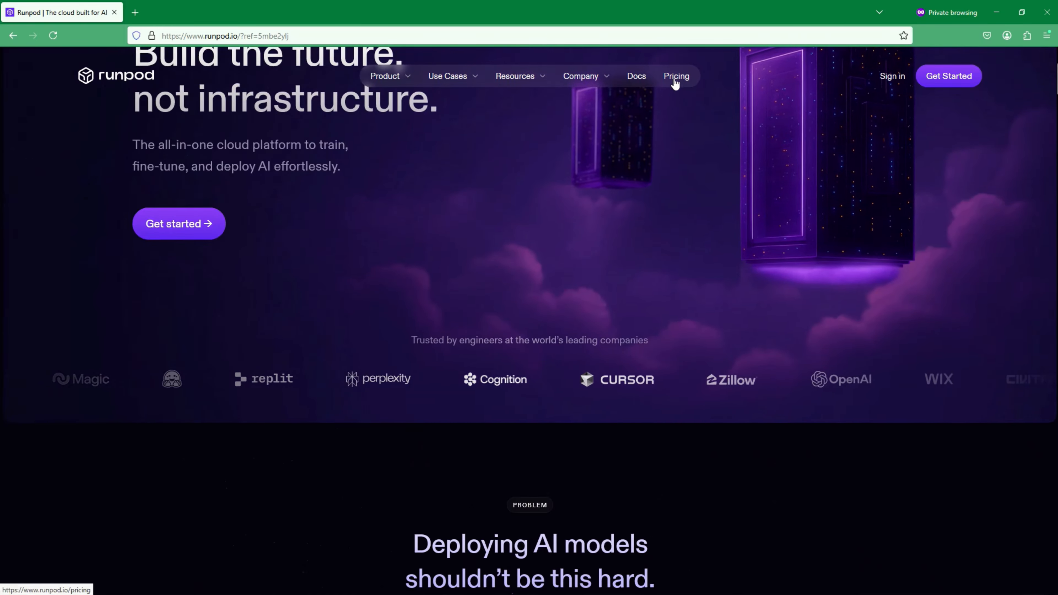
# Open the Runpod pricing page and review the hourly Secure Cloud GPU prices across the VRAM tiers
pyautogui.click(675, 76)
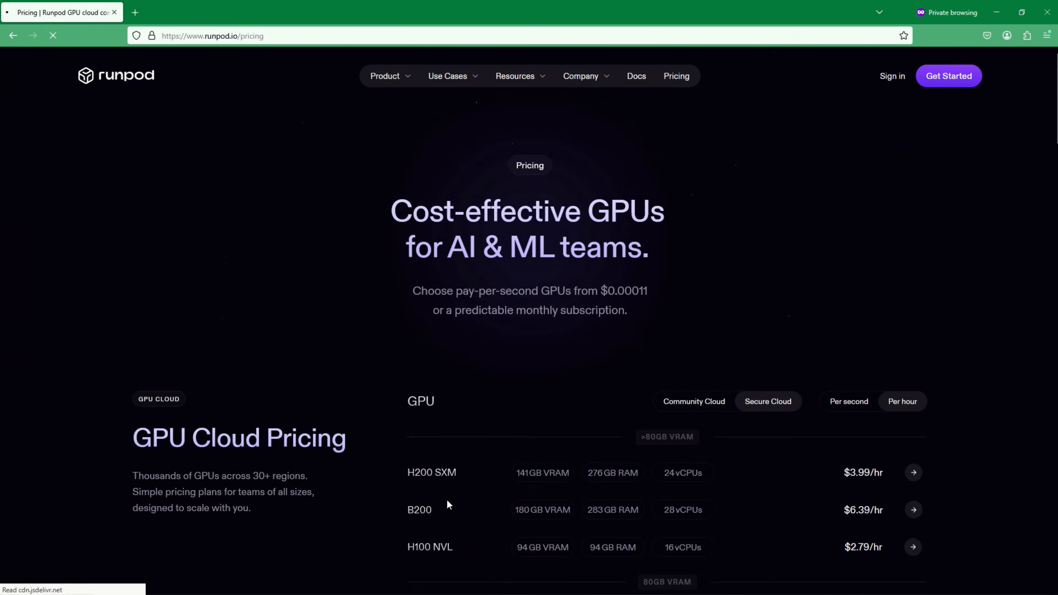
pyautogui.scroll(-4, 480, 505)
pyautogui.scroll(-8, 442, 542)
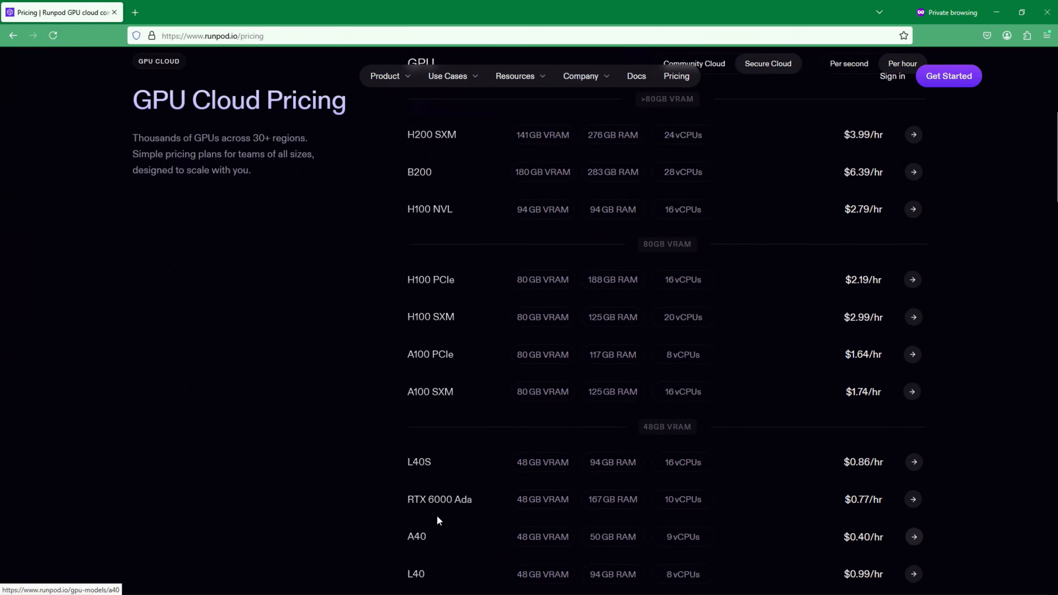
pyautogui.scroll(-6, 438, 538)
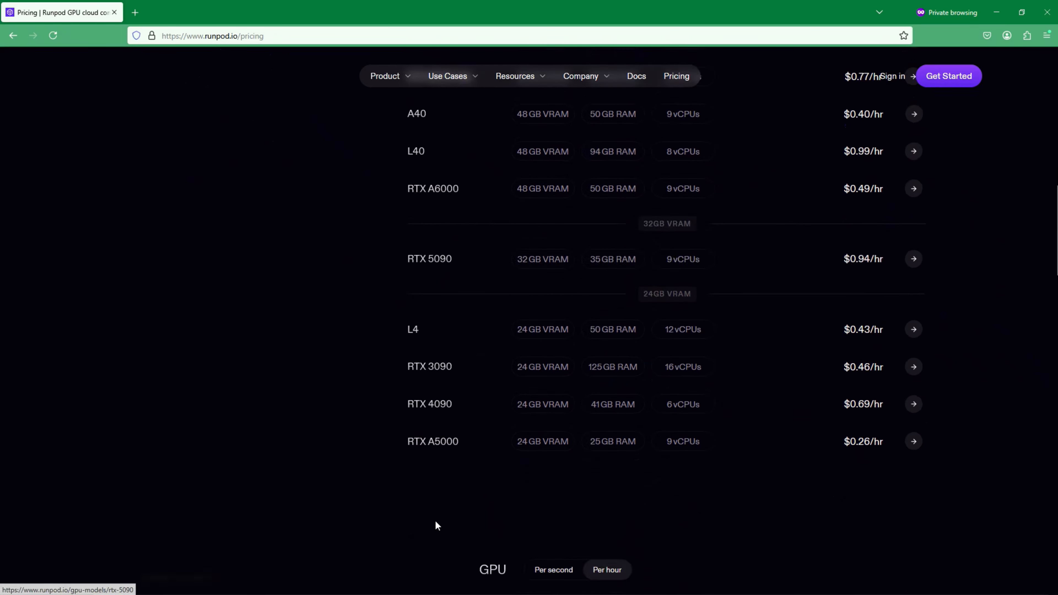
pyautogui.scroll(1, 471, 505)
pyautogui.scroll(13, 633, 488)
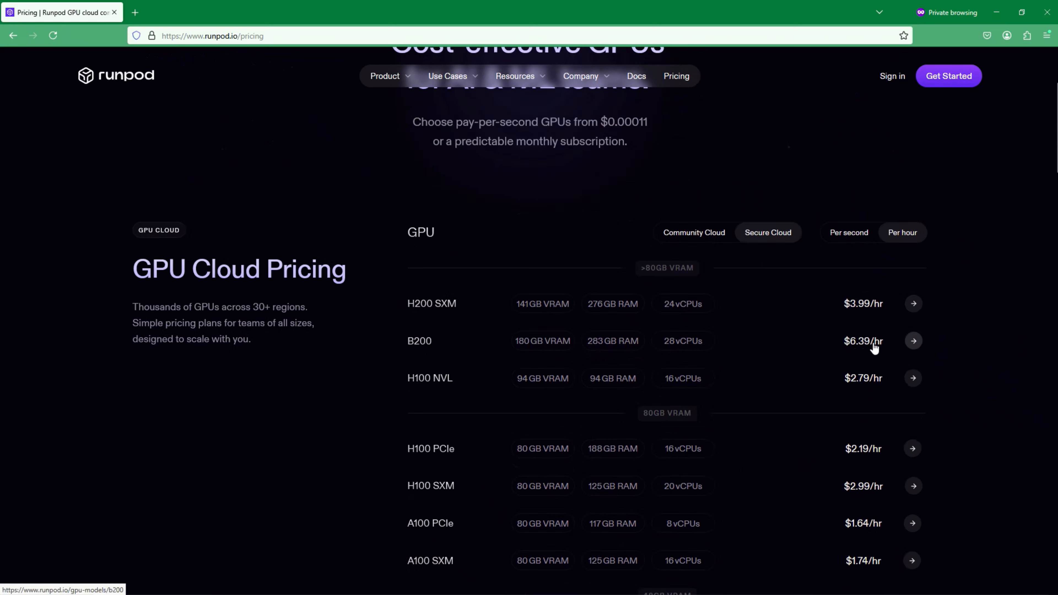
pyautogui.scroll(-12, 739, 484)
pyautogui.scroll(1, 745, 488)
pyautogui.scroll(-4, 750, 489)
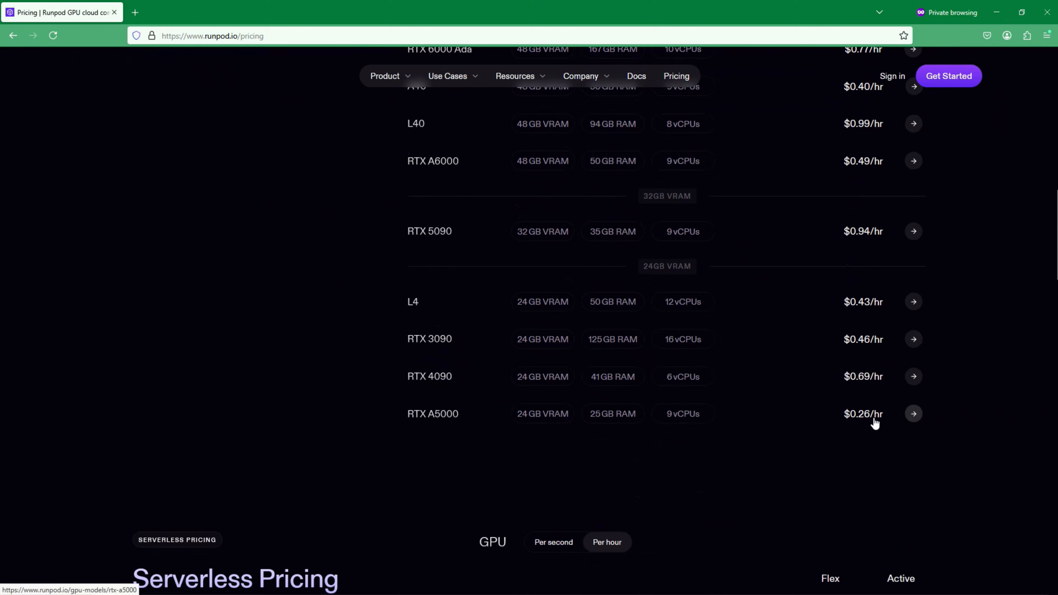
pyautogui.scroll(4, 521, 417)
pyautogui.scroll(-1, 521, 423)
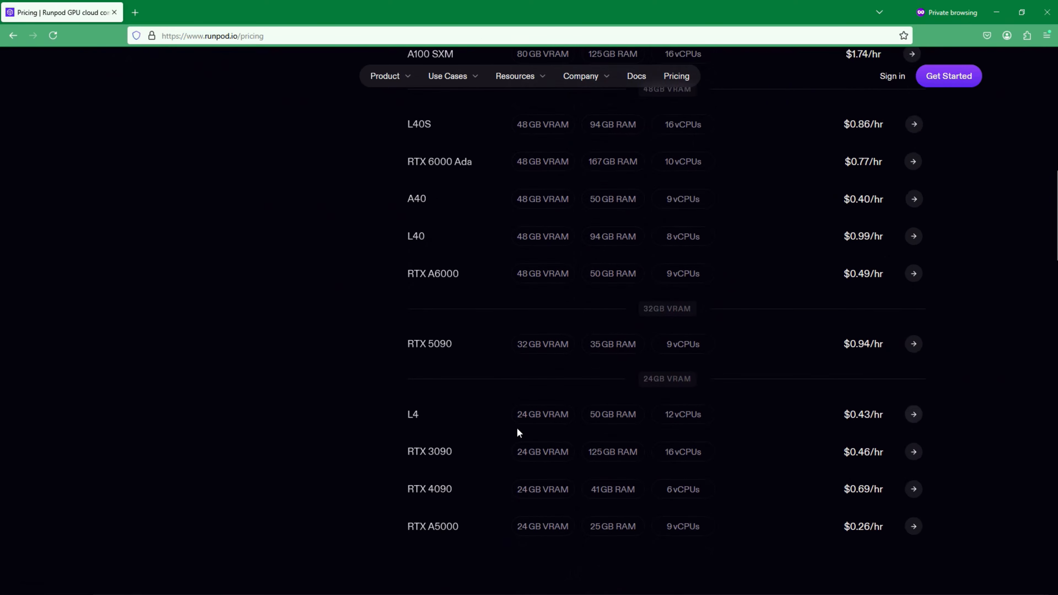
pyautogui.scroll(12, 512, 433)
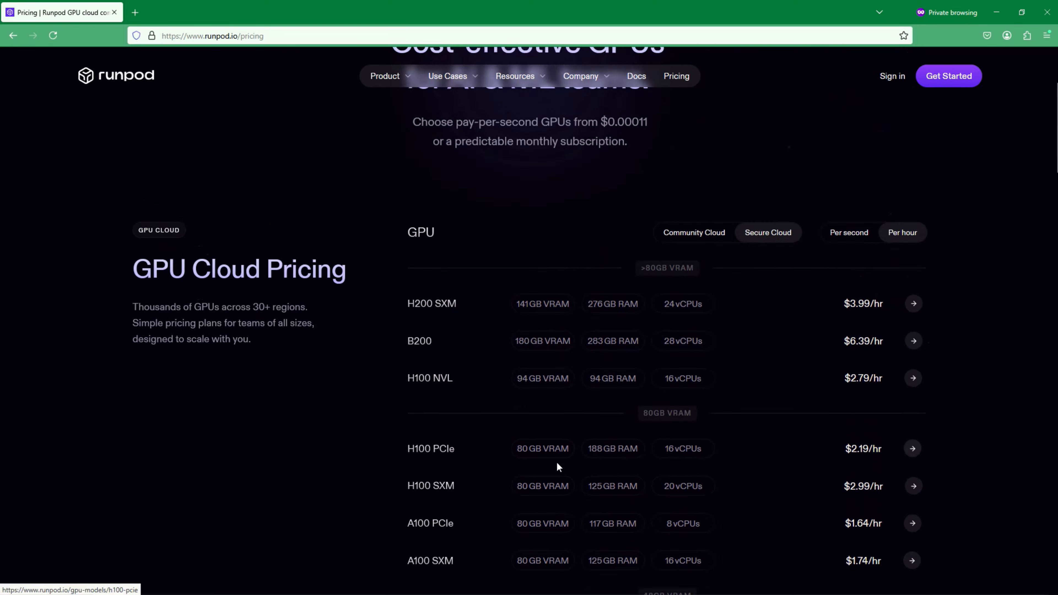
pyautogui.scroll(-3, 558, 466)
pyautogui.scroll(6, 558, 471)
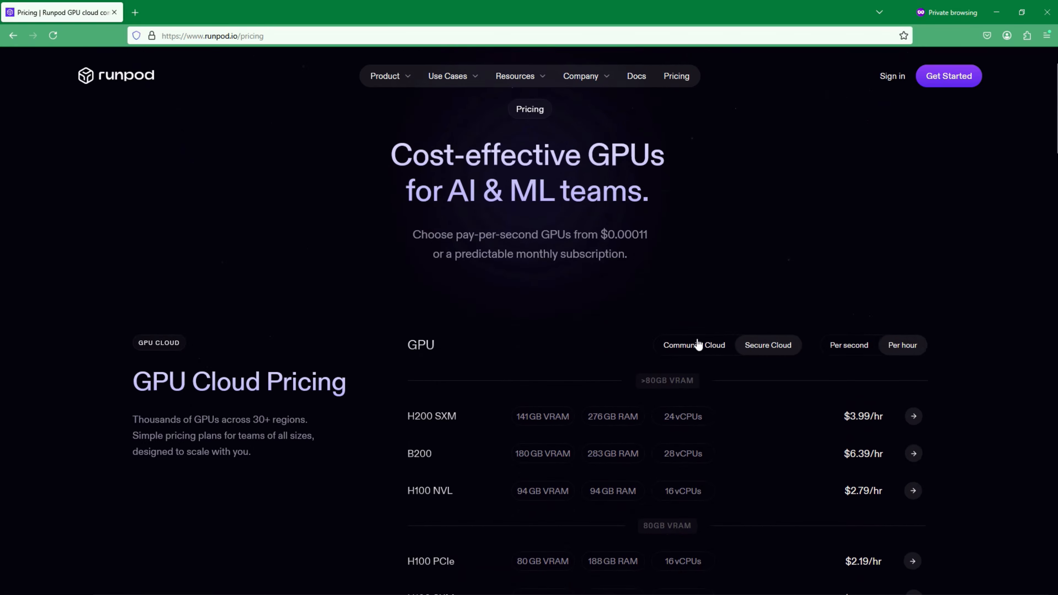
# Switch the GPU price list to Community Cloud and review its hourly rates
pyautogui.click(694, 351)
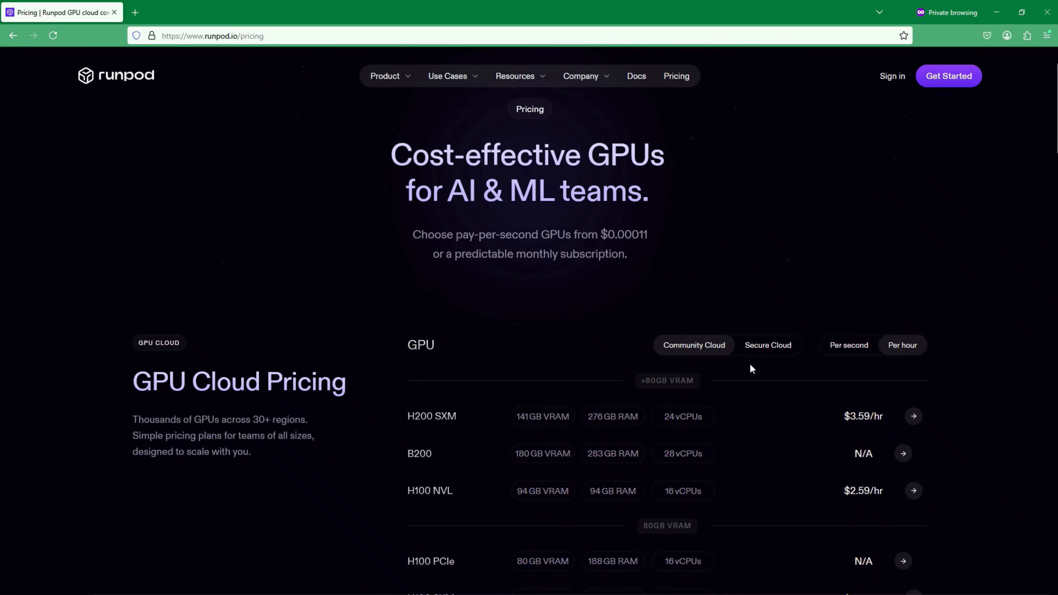
pyautogui.scroll(-12, 729, 394)
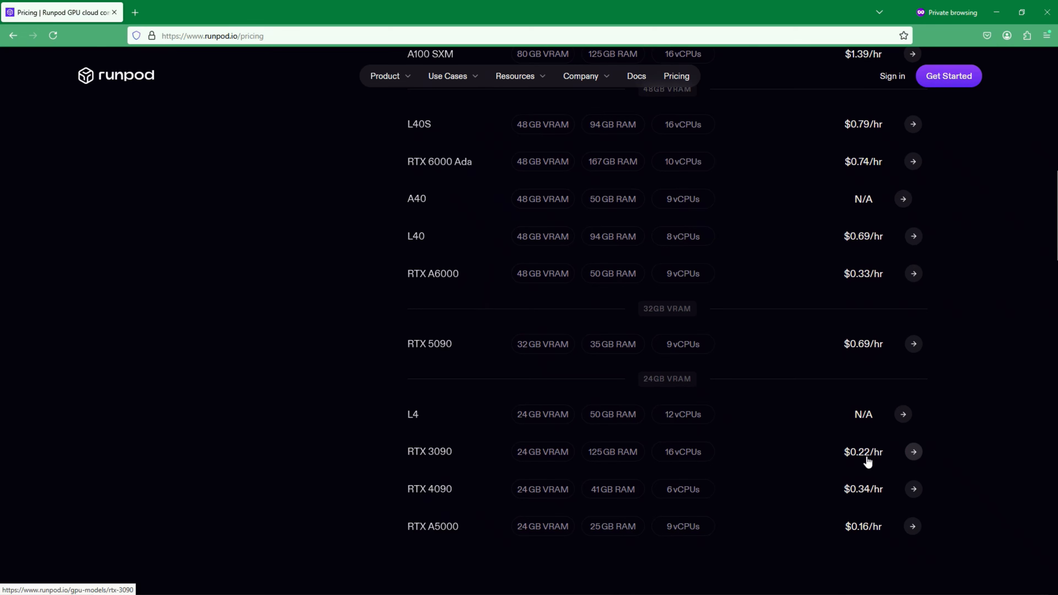
pyautogui.scroll(9, 867, 461)
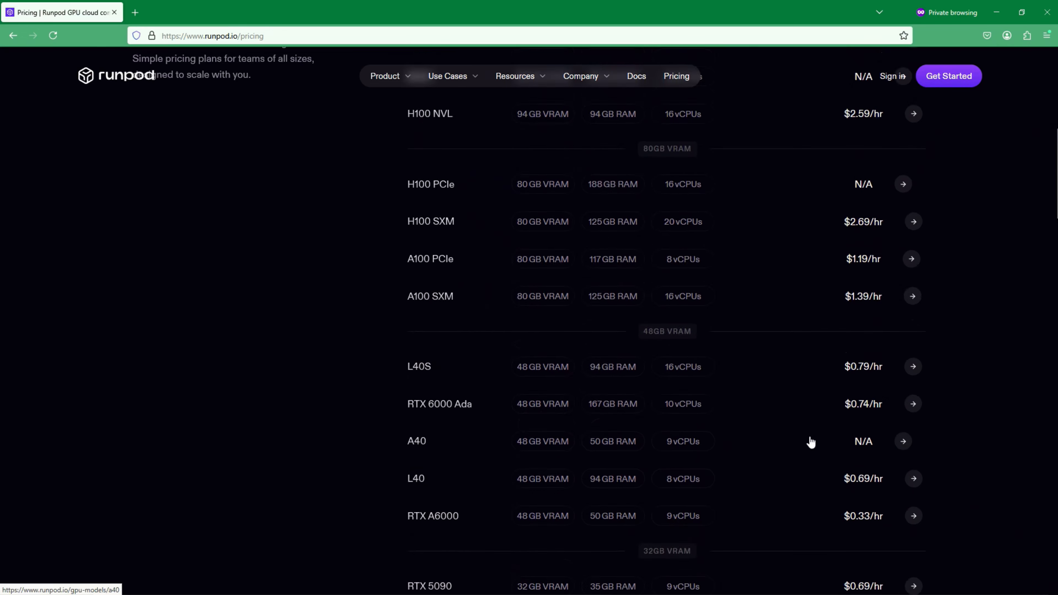
pyautogui.scroll(5, 810, 419)
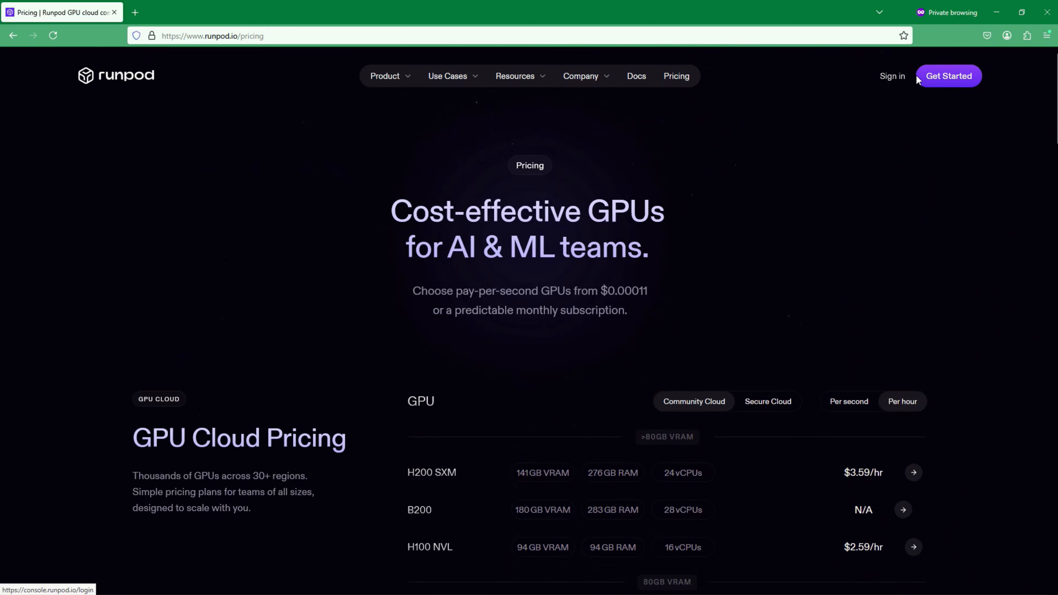
pyautogui.click(933, 78)
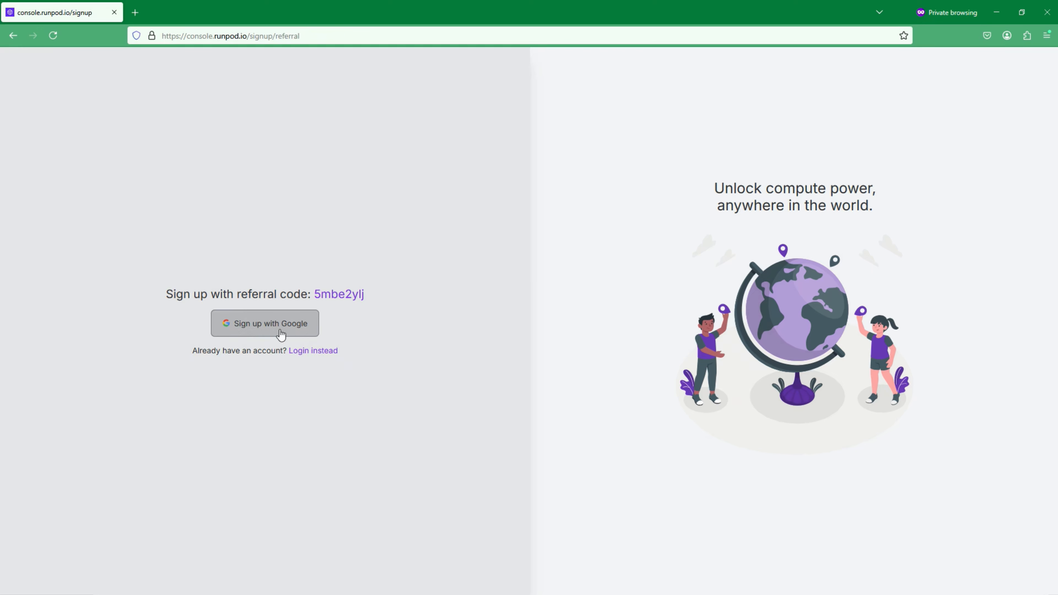
pyautogui.click(258, 329)
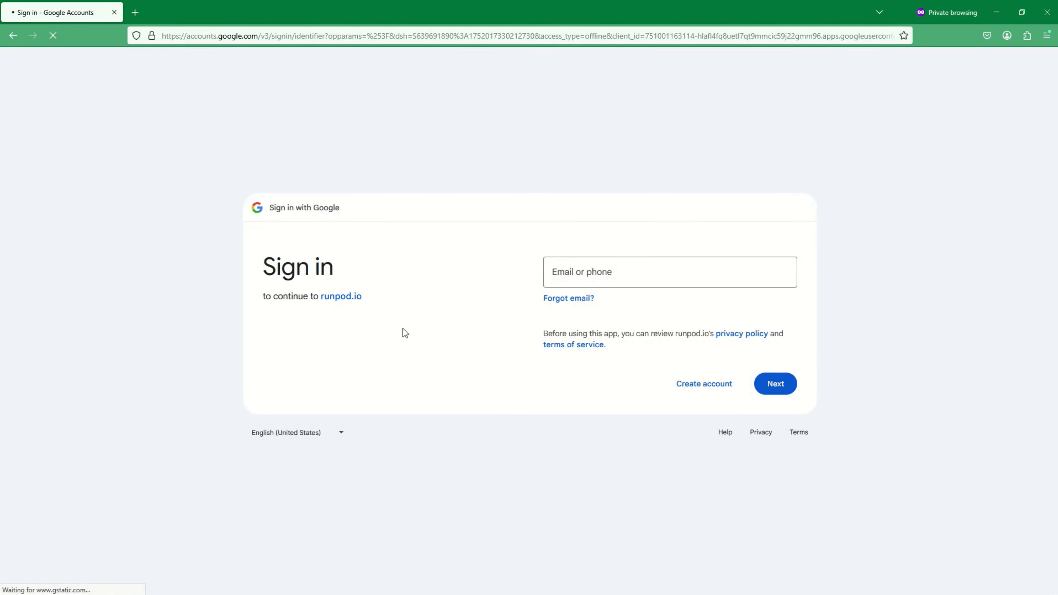
pyautogui.click(579, 272)
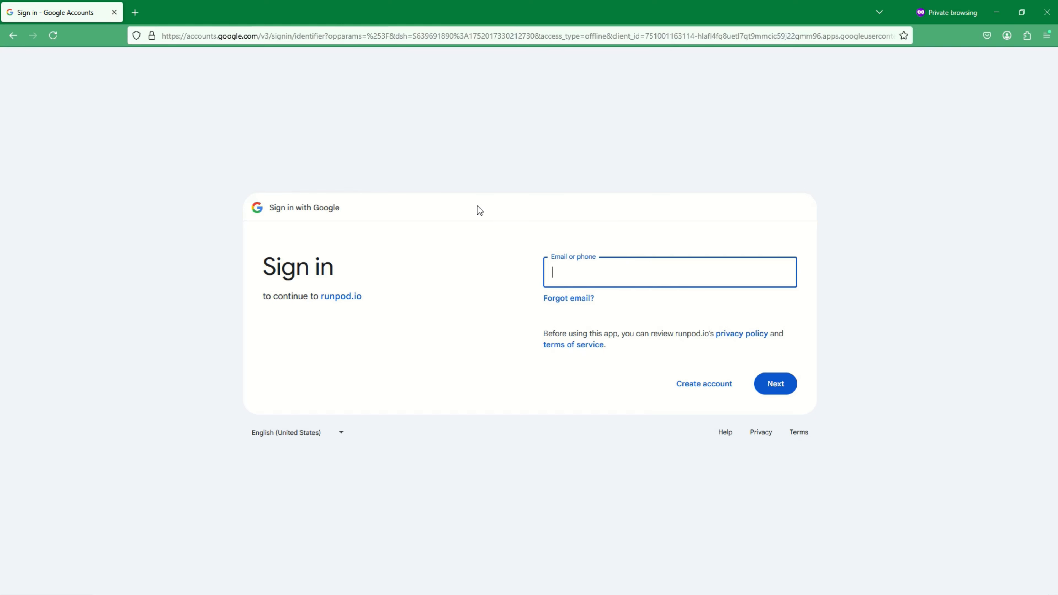
pyautogui.click(13, 35)
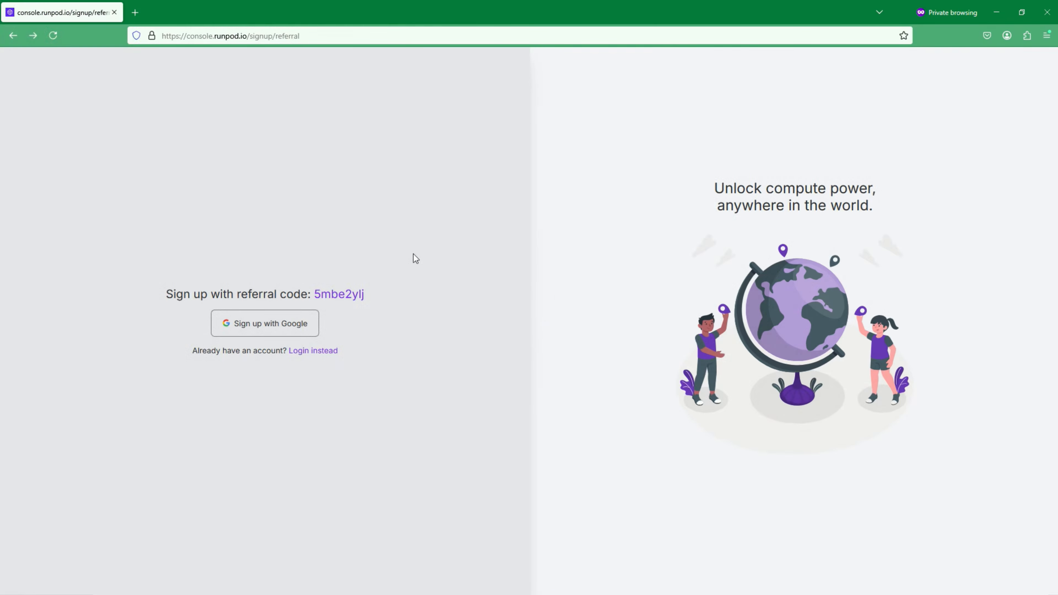
pyautogui.click(14, 35)
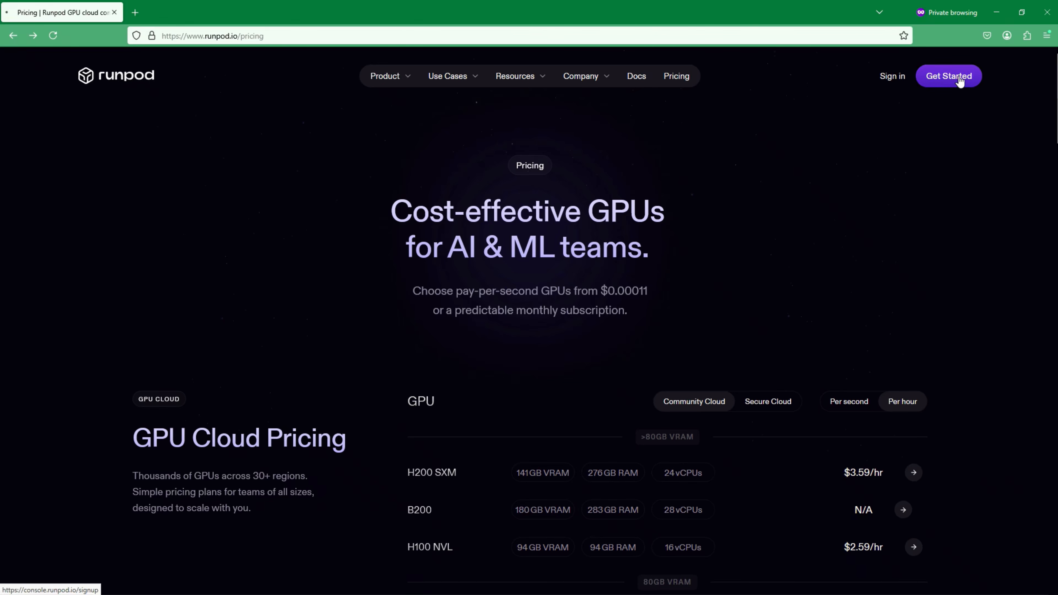
# Get started with Runpod and open the account's Billing page to check the credit balance
pyautogui.click(955, 88)
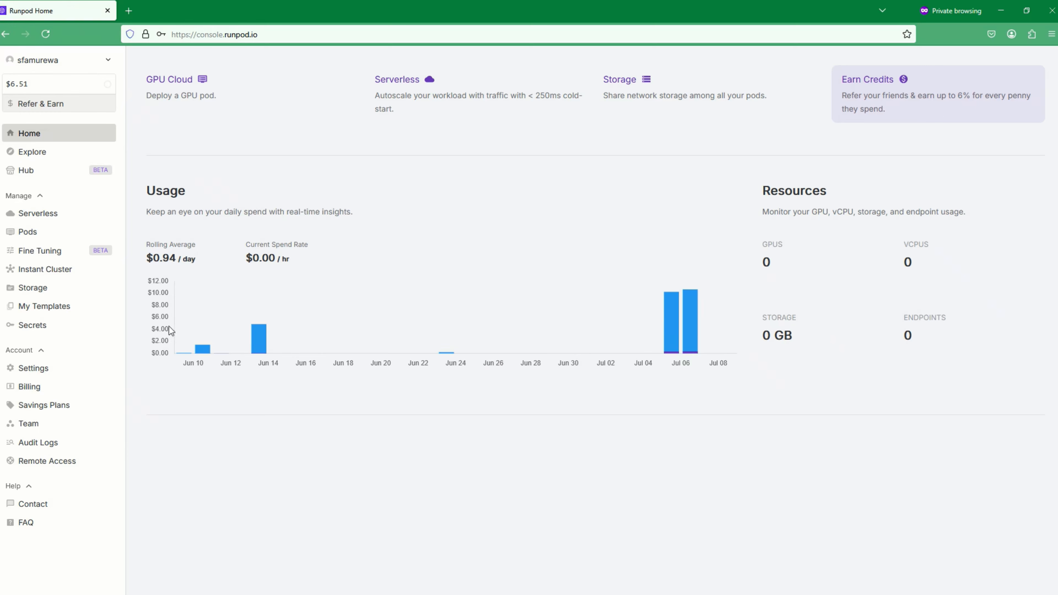
pyautogui.click(29, 387)
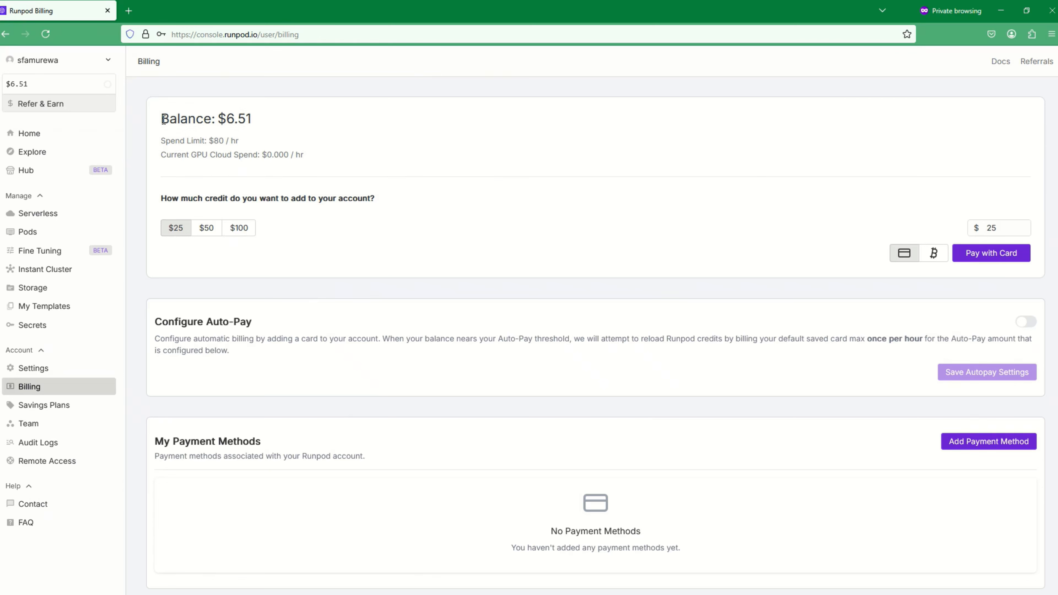
pyautogui.moveTo(162, 119); pyautogui.dragTo(259, 120)
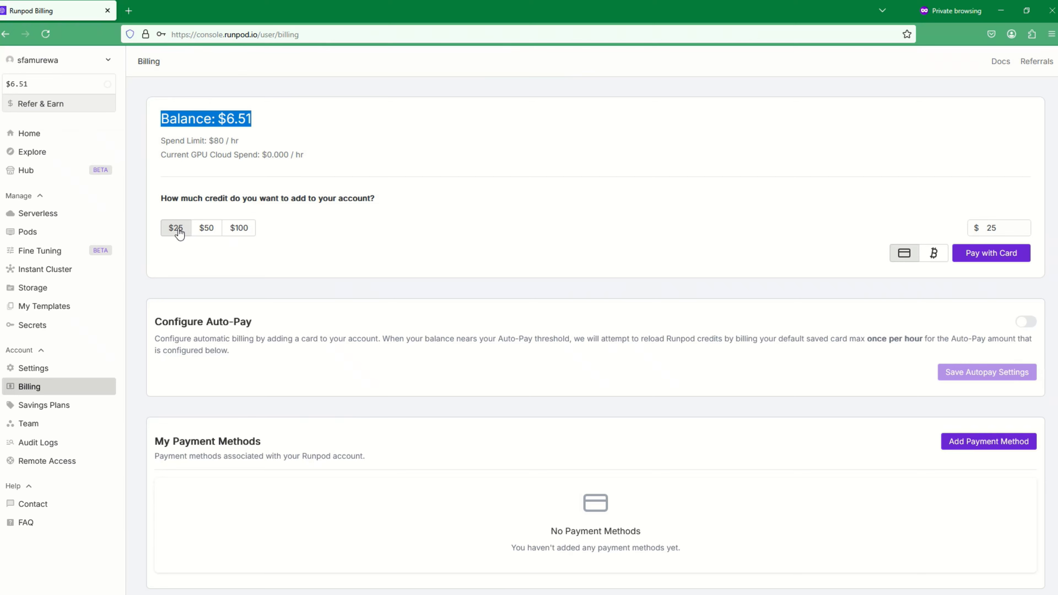
# Try the $50 preset for the credit to add, return to $25, and select the custom amount
pyautogui.click(202, 230)
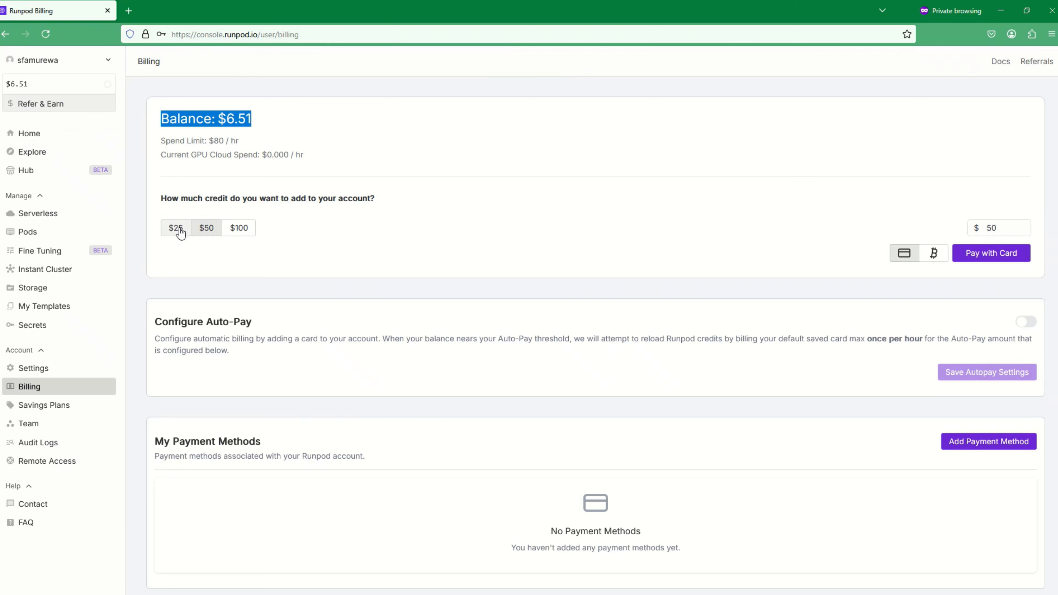
pyautogui.click(183, 230)
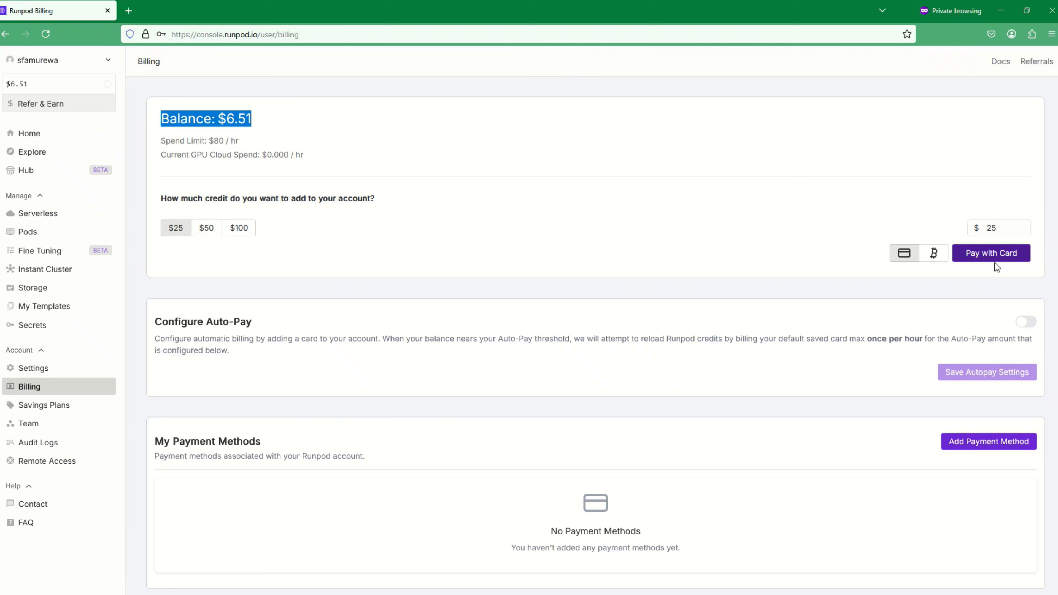
pyautogui.moveTo(1006, 230); pyautogui.dragTo(984, 229)
pyautogui.click(1001, 229)
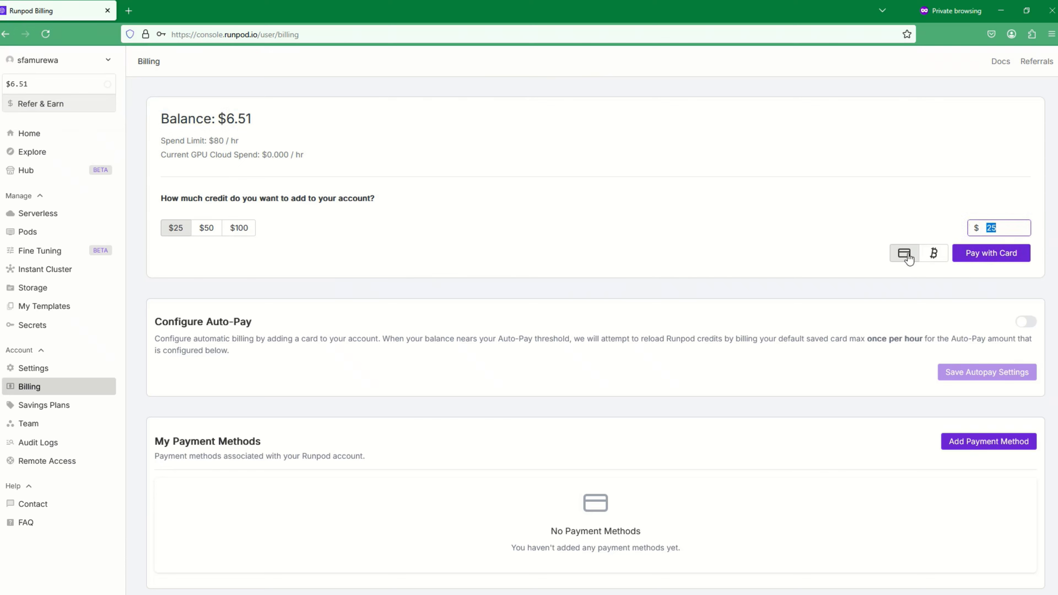
pyautogui.click(985, 255)
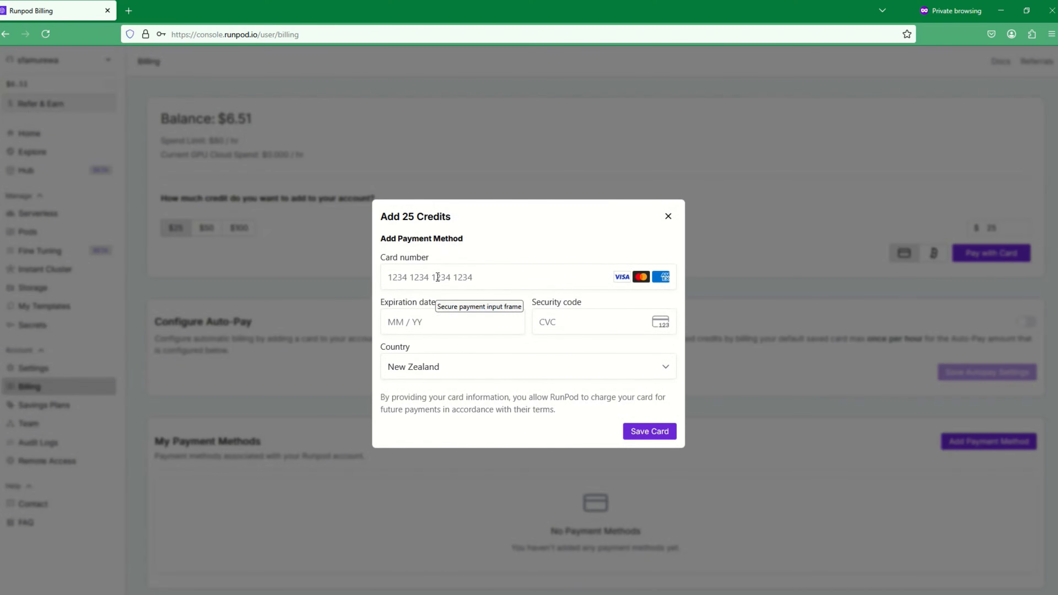
pyautogui.click(455, 366)
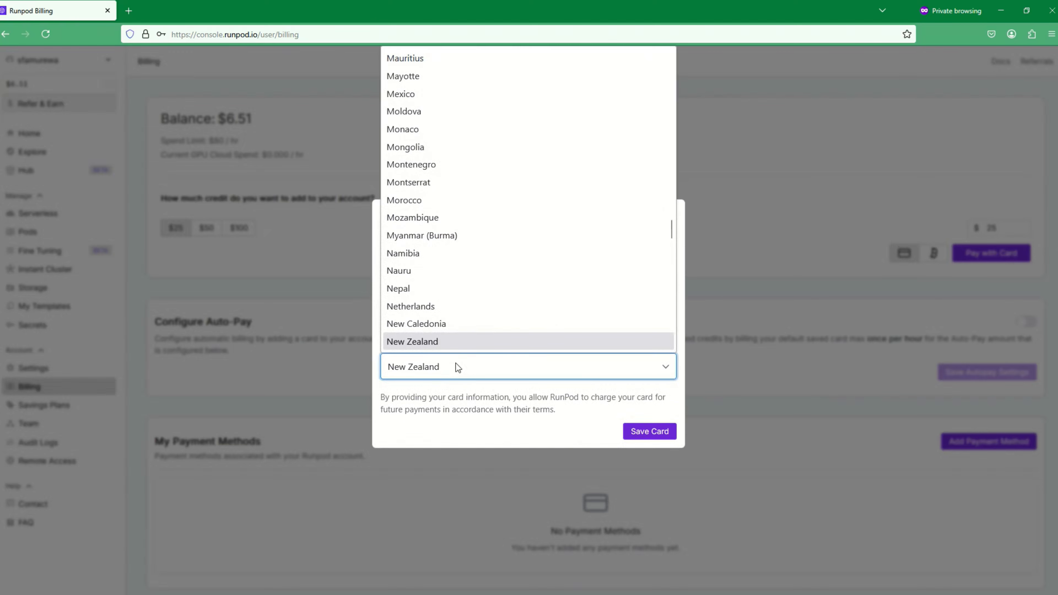
pyautogui.click(419, 308)
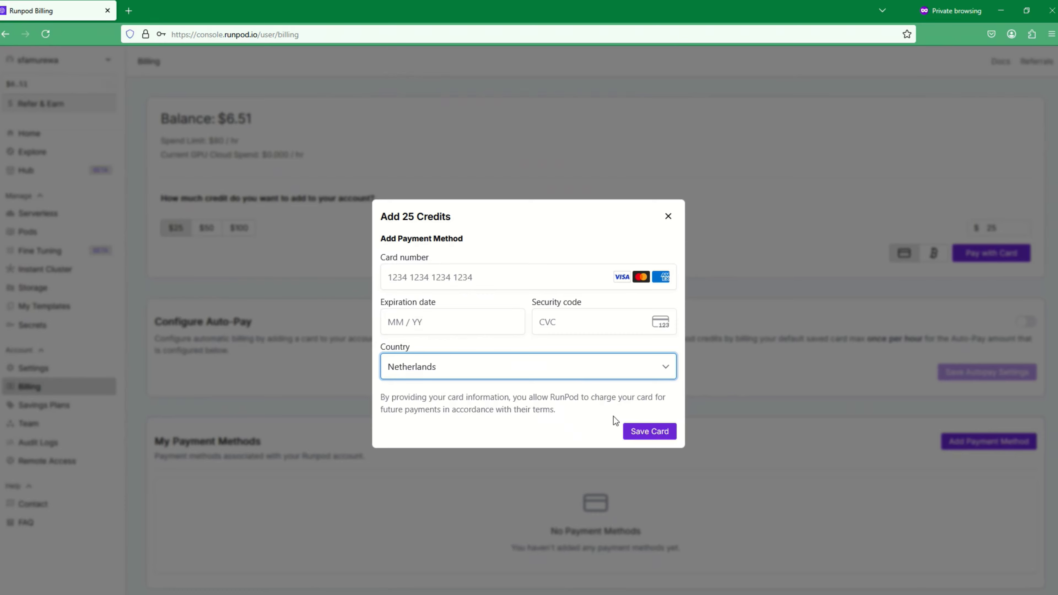
pyautogui.click(668, 216)
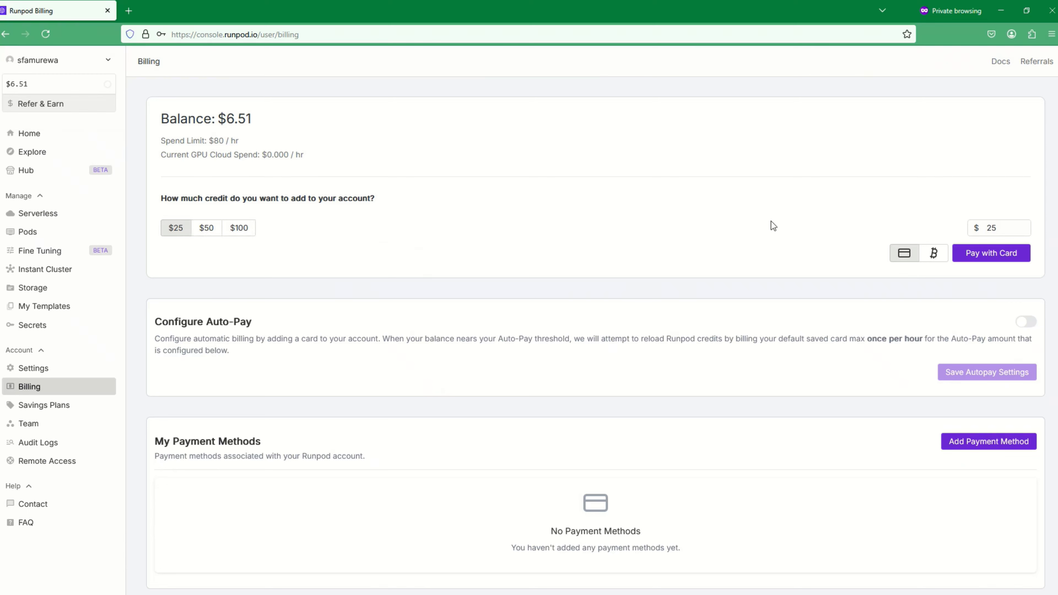
# Set the custom amount of credit to add to the account to $70
pyautogui.click(1004, 233)
pyautogui.press('BackSpace')
pyautogui.press('BackSpace')
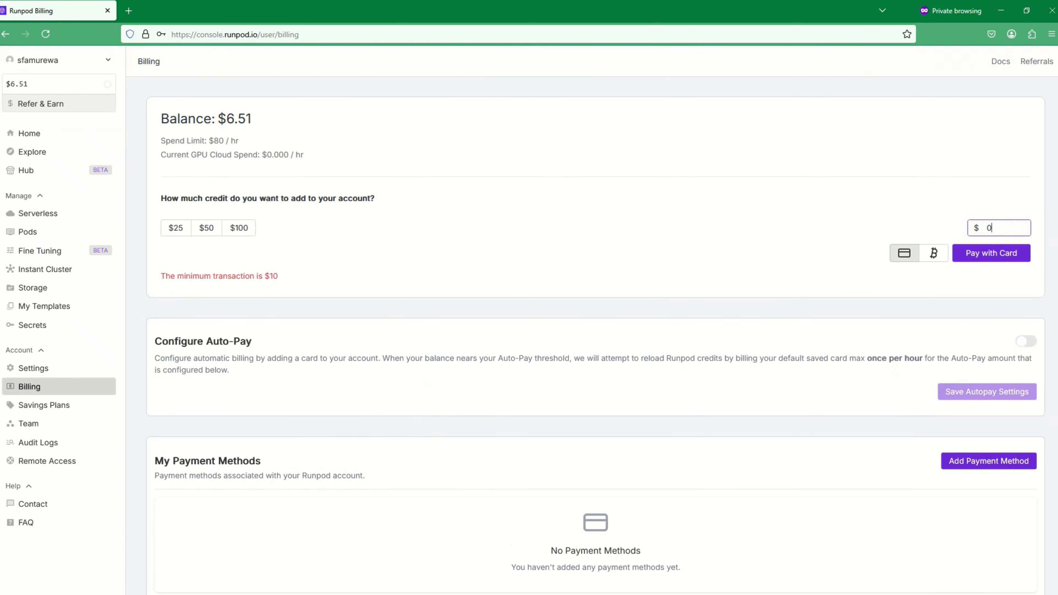
pyautogui.write('70')
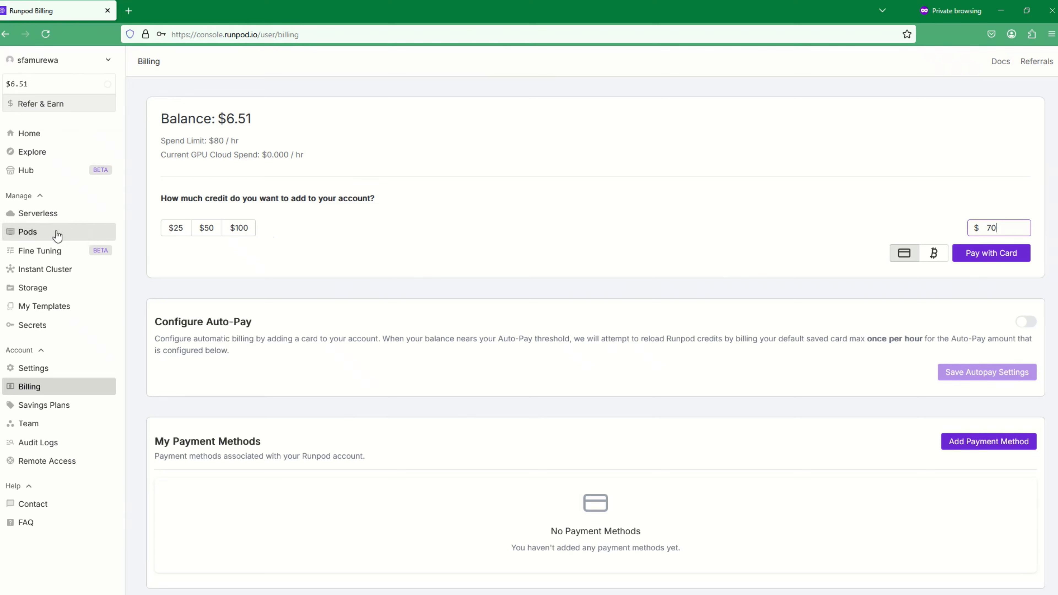
# Open the pod deployment page and compare the Secure Cloud GPUs by hourly price, VRAM and availability
pyautogui.click(29, 233)
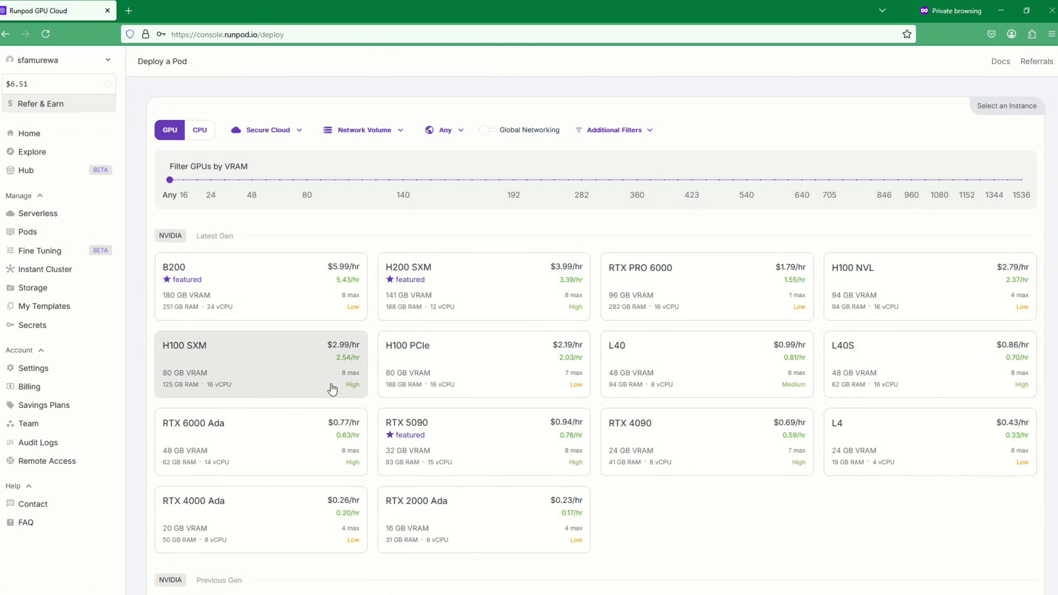
pyautogui.scroll(-5, 346, 426)
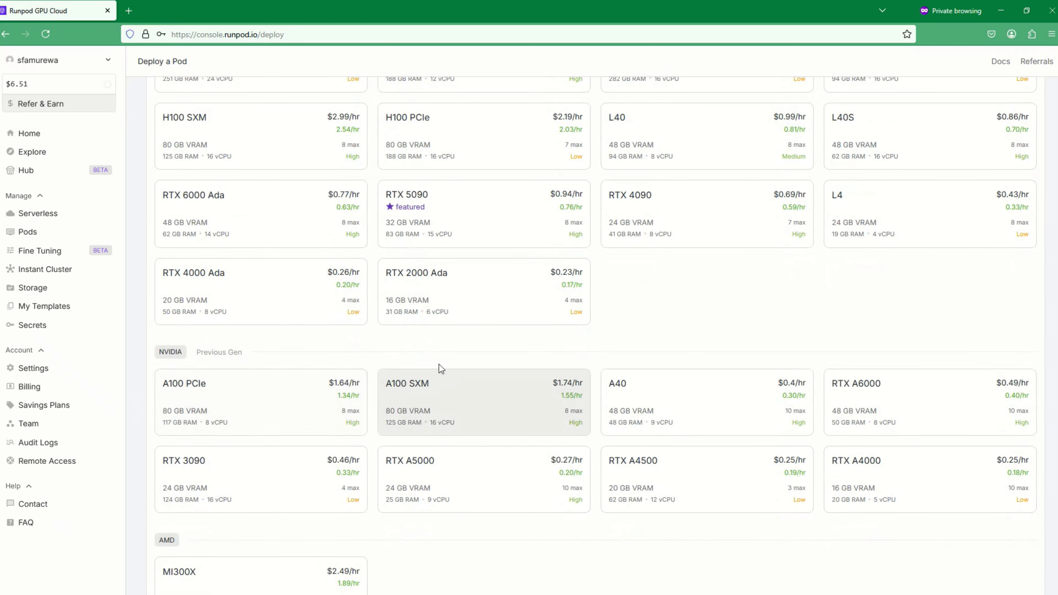
pyautogui.scroll(4, 532, 278)
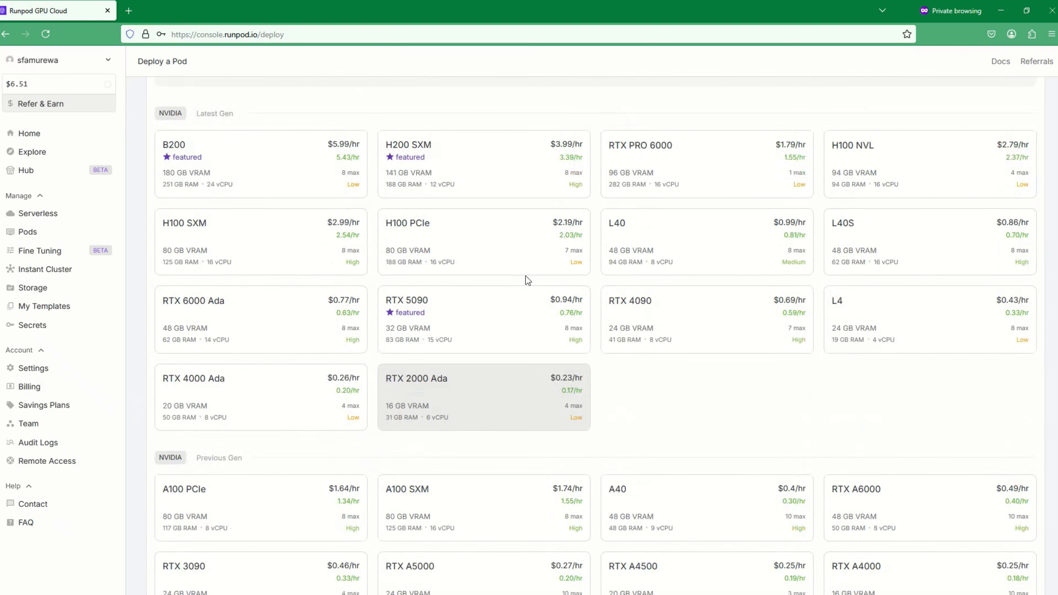
pyautogui.moveTo(558, 245)
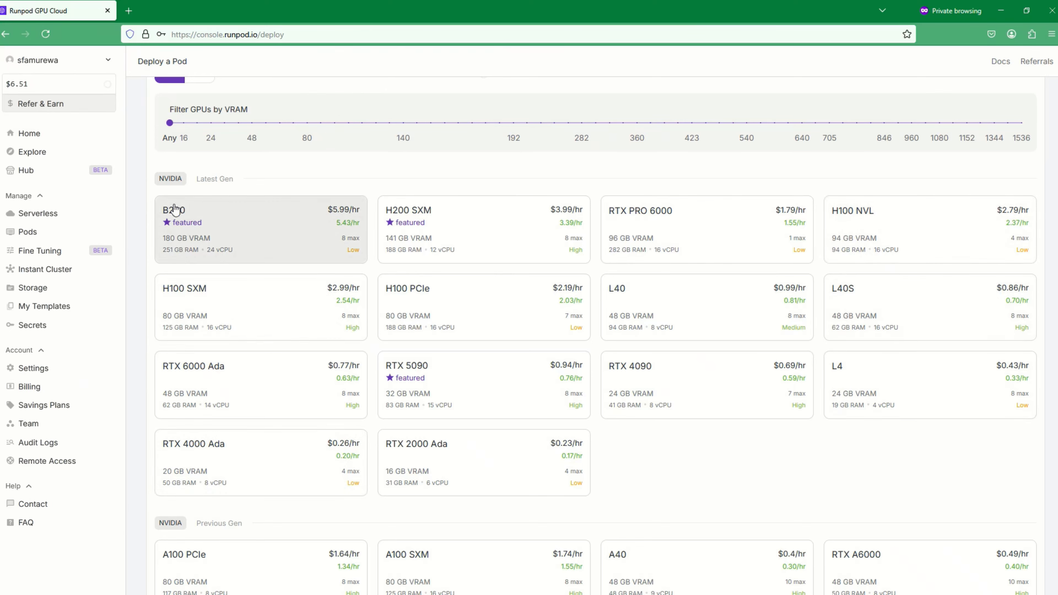
pyautogui.scroll(-3, 283, 475)
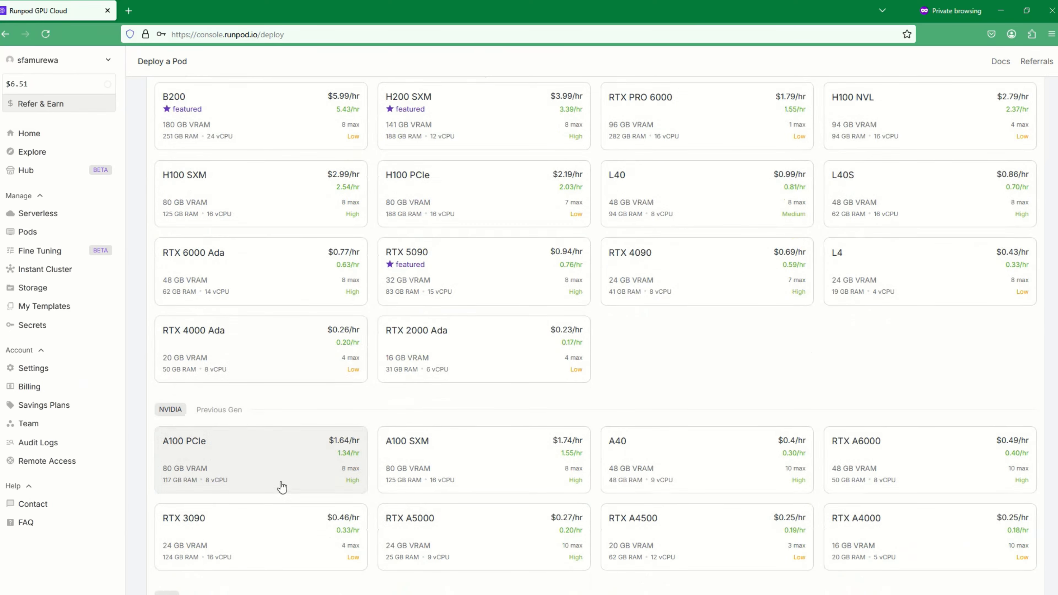
pyautogui.scroll(3, 265, 462)
pyautogui.scroll(1, 265, 462)
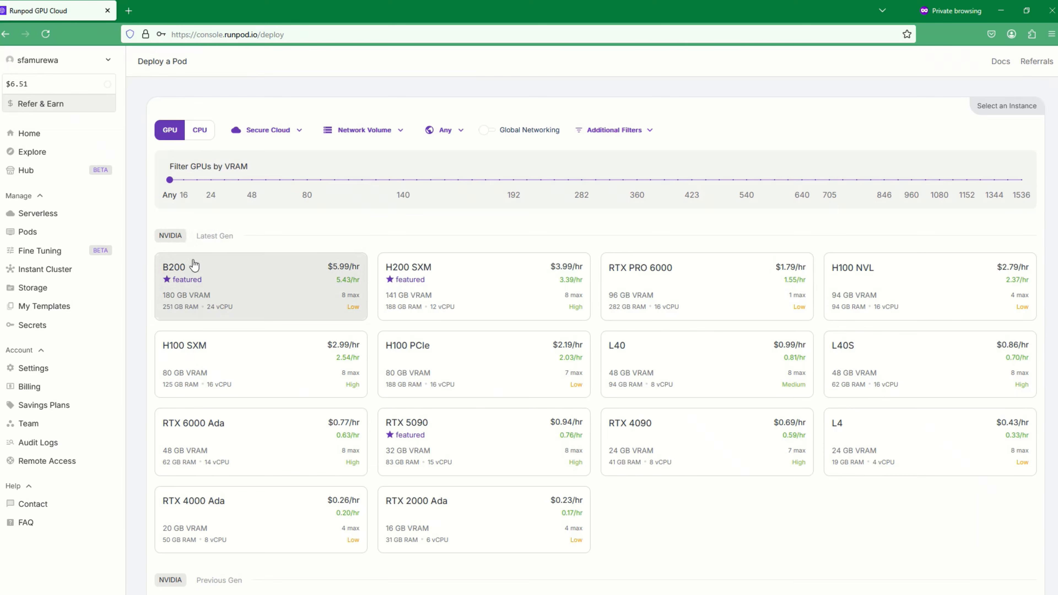
pyautogui.scroll(-4, 199, 364)
pyautogui.scroll(3, 200, 365)
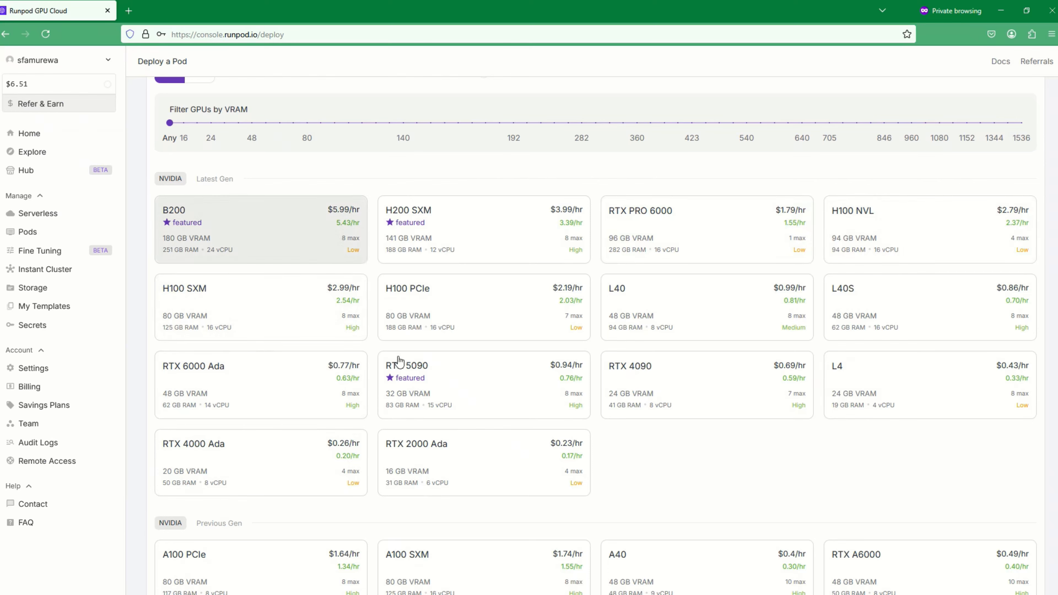
pyautogui.scroll(-5, 461, 454)
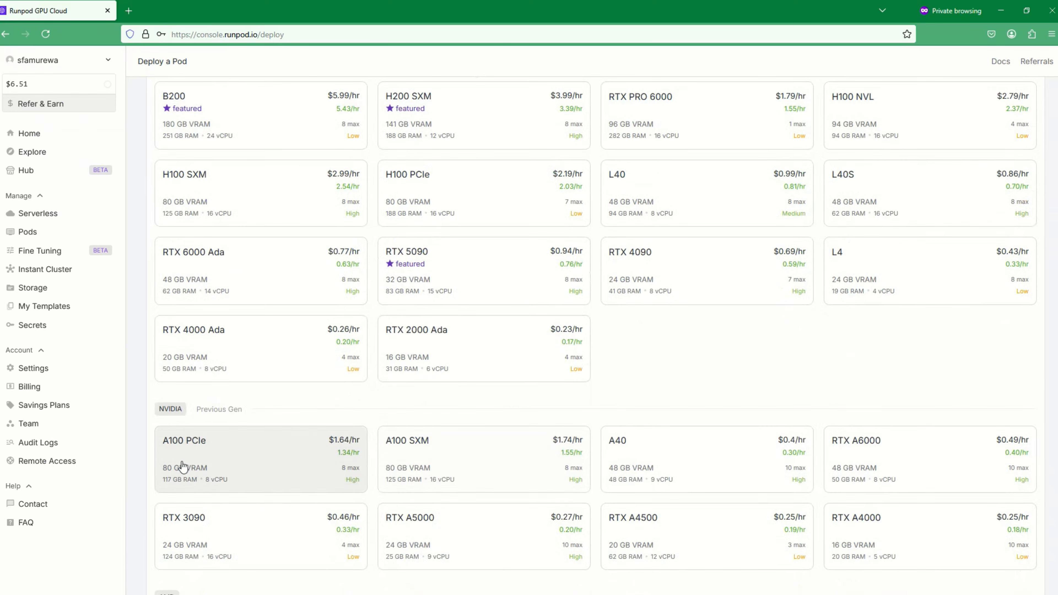
pyautogui.scroll(6, 542, 409)
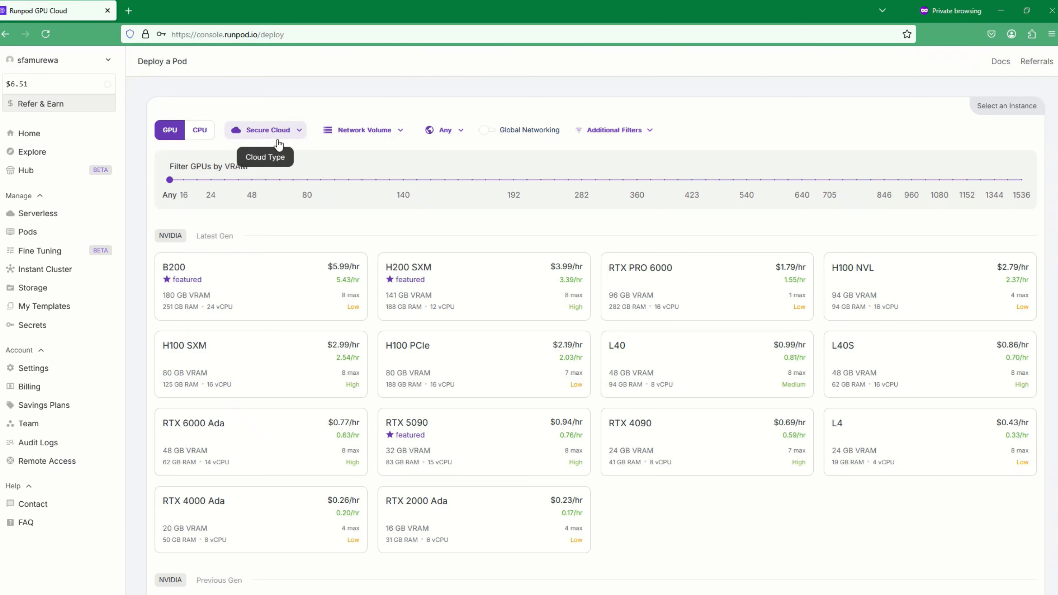
# Switch the cloud type to Community Cloud and review the prices and availability of its latest and previous generation GPUs
pyautogui.click(295, 134)
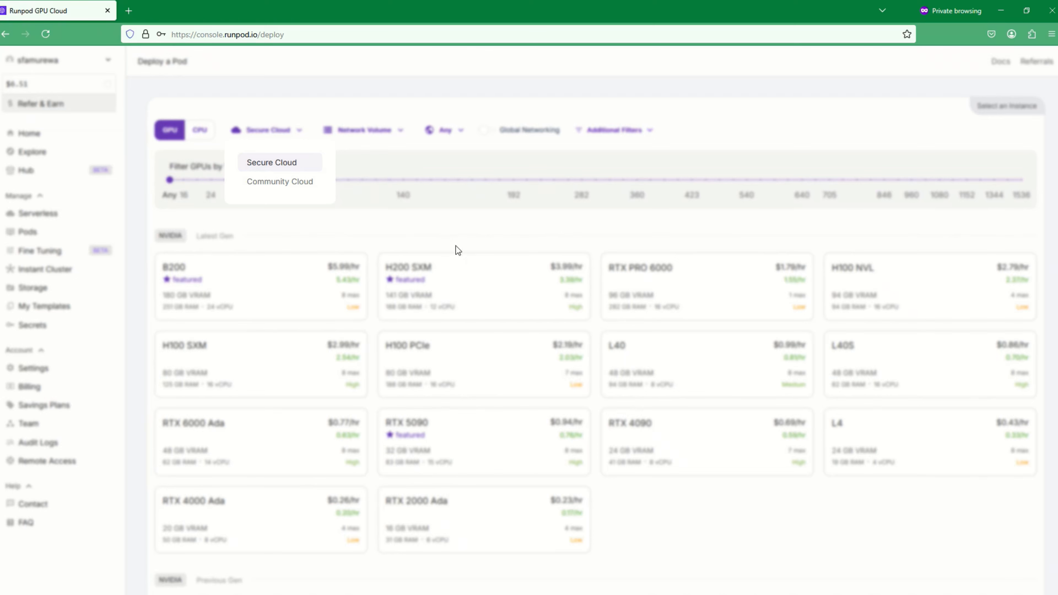
pyautogui.click(282, 182)
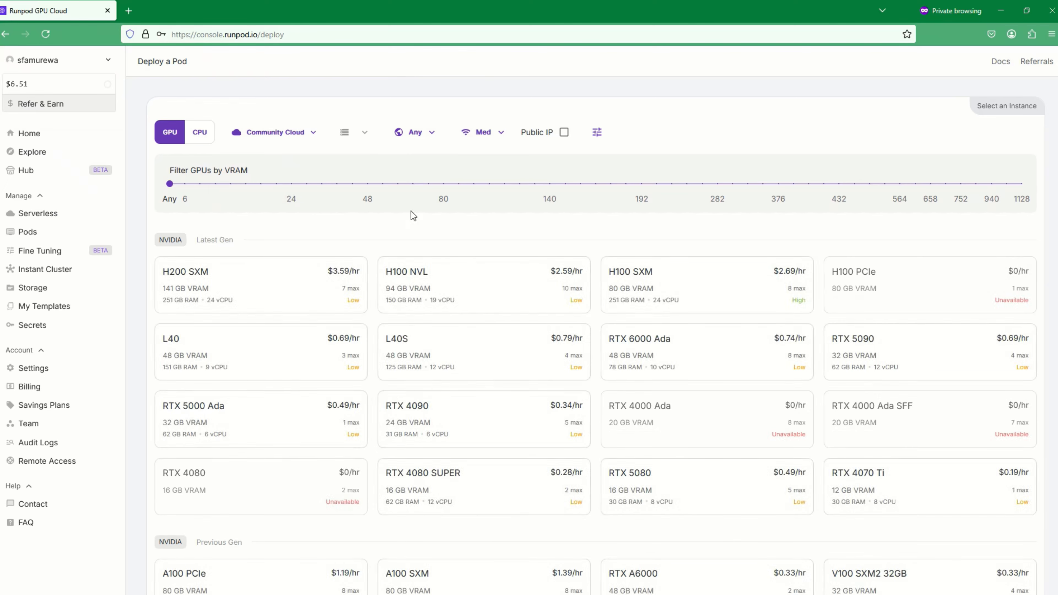
pyautogui.scroll(-3, 352, 434)
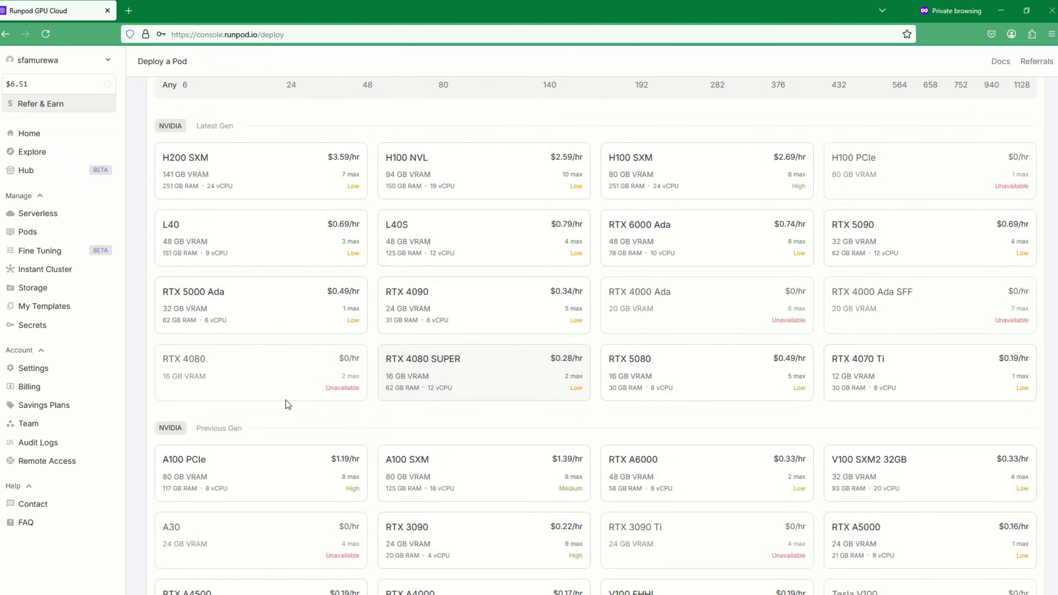
pyautogui.scroll(-5, 280, 428)
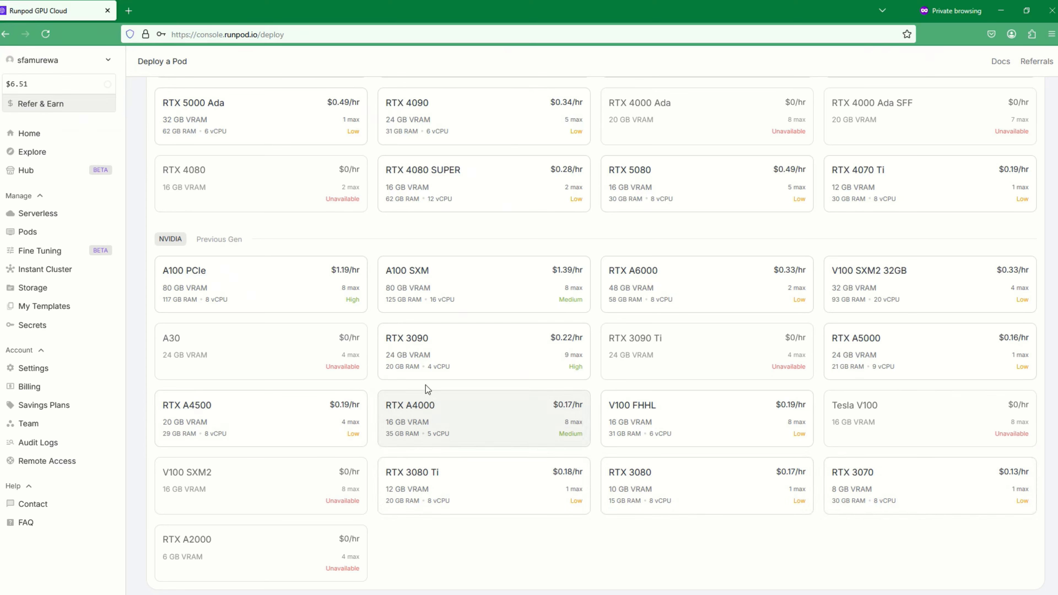
pyautogui.moveTo(430, 340)
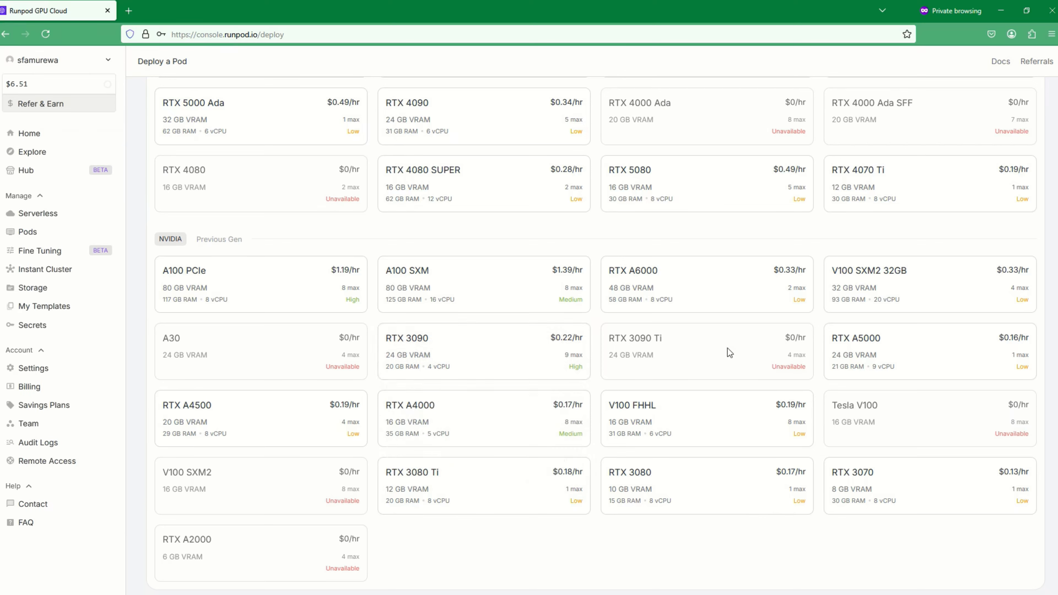
pyautogui.moveTo(863, 346)
# Reload the Community Cloud GPU list and select the RTX 3090 from the previous generation NVIDIA cards for the pod
pyautogui.click(49, 32)
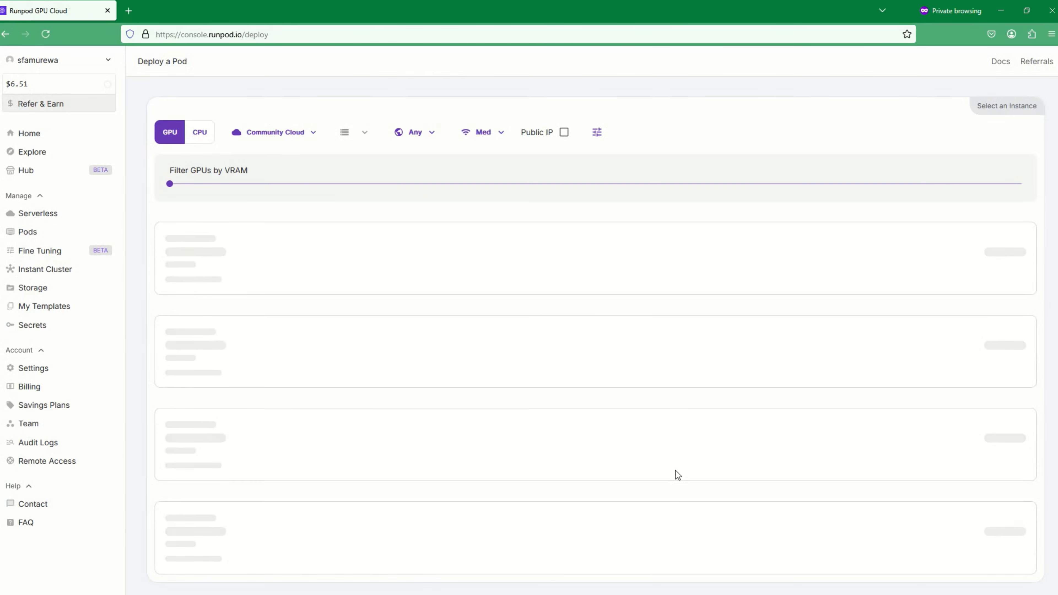
pyautogui.scroll(-6, 503, 509)
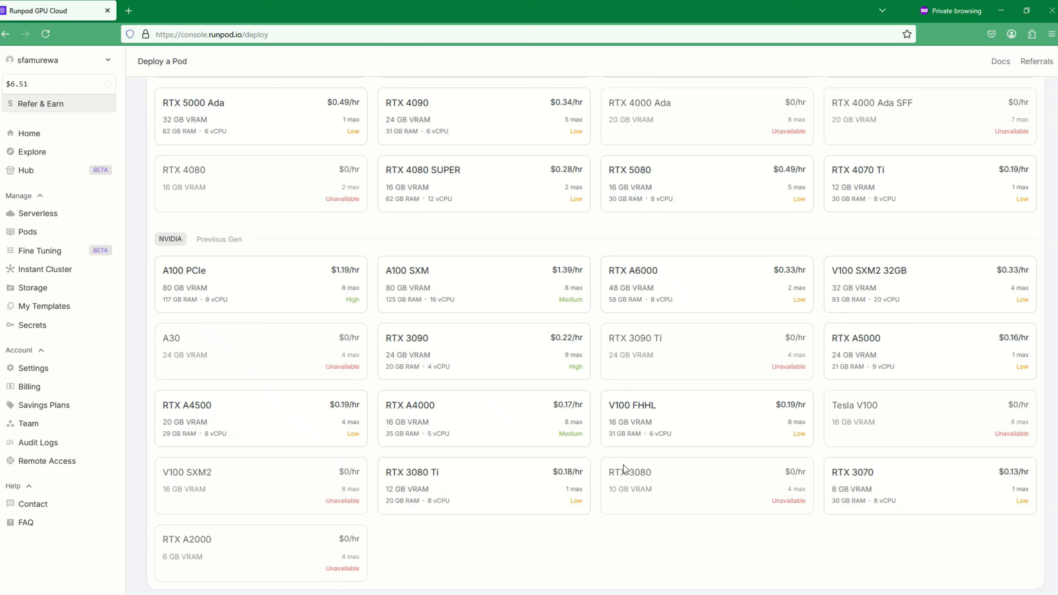
pyautogui.moveTo(412, 411)
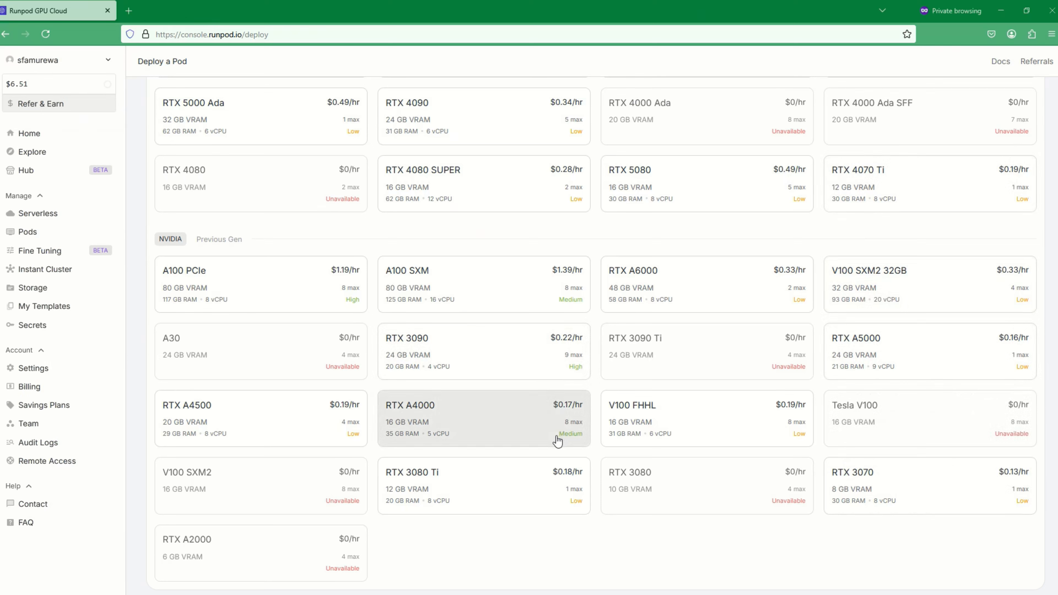
pyautogui.moveTo(530, 432)
pyautogui.moveTo(533, 353)
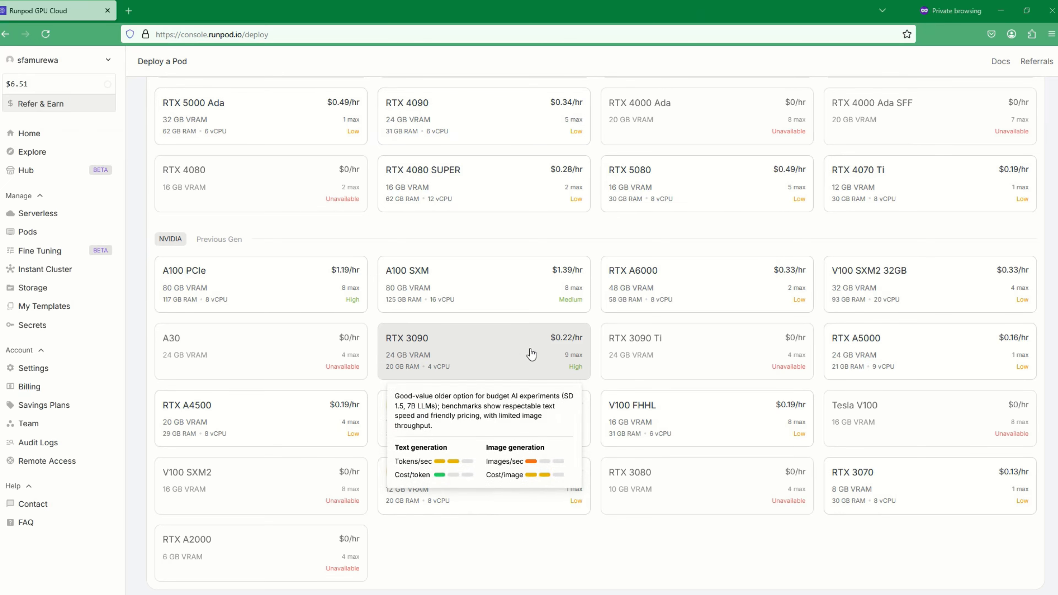
pyautogui.click(489, 358)
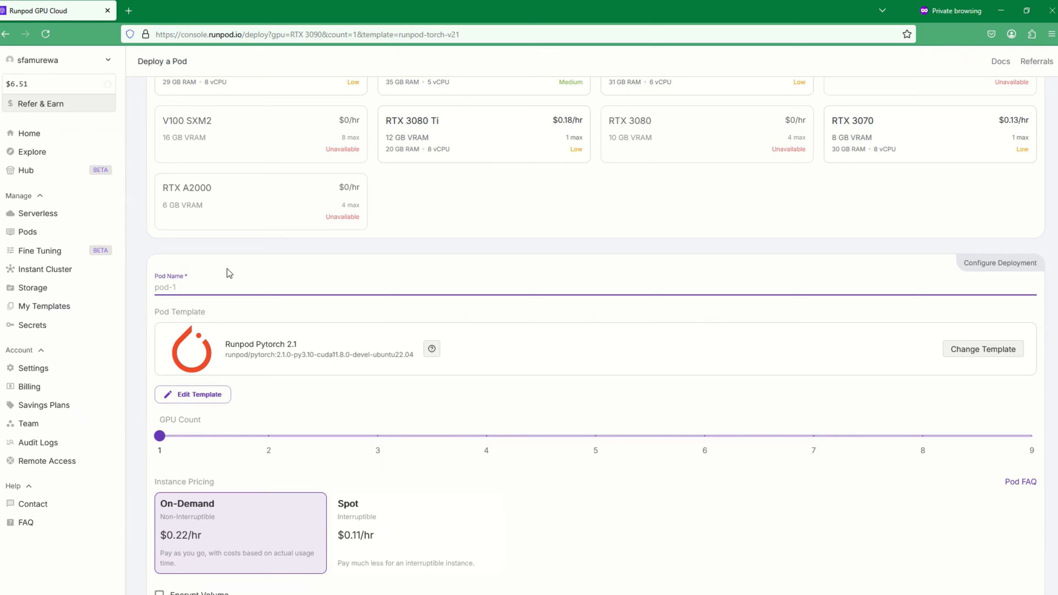
# Name the pod Stable-Diffusion-Demo and open the list of templates to replace Runpod Pytorch 2.1
pyautogui.write('Stable-Diffusion-Demo')
pyautogui.scroll(-3, 236, 440)
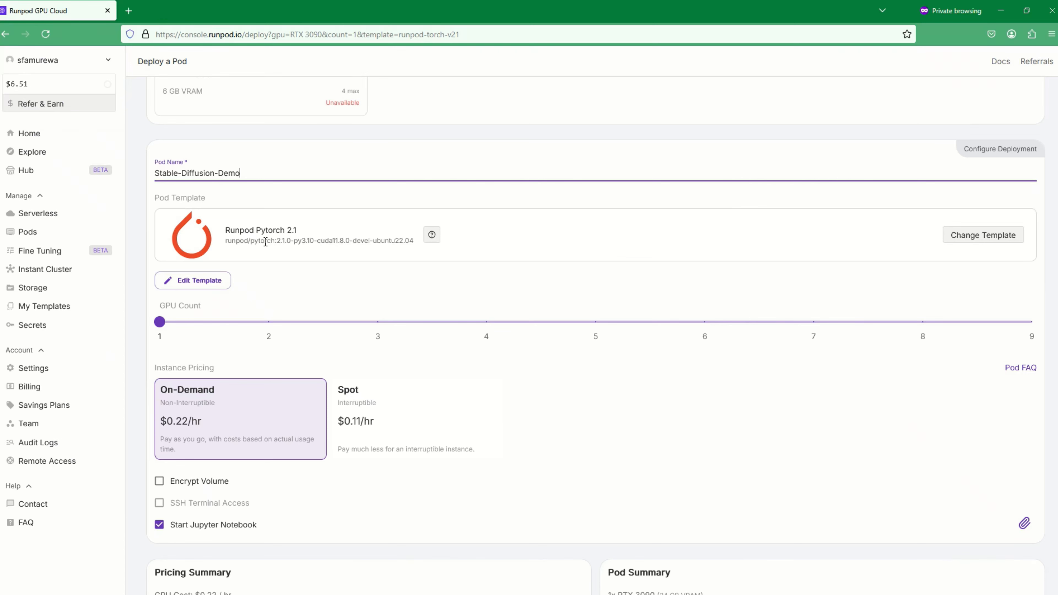
pyautogui.click(985, 241)
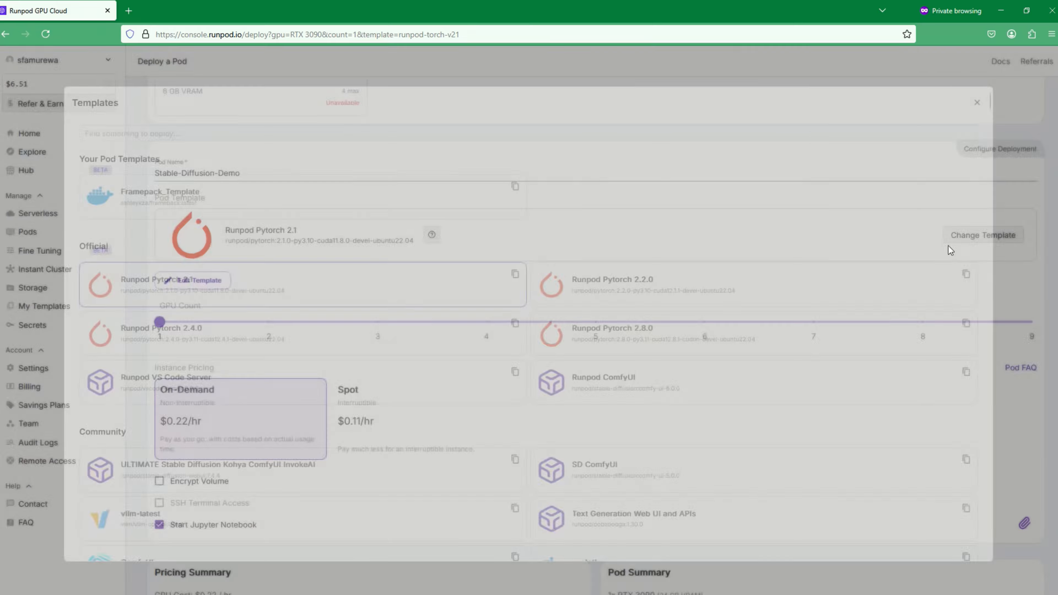
pyautogui.click(950, 240)
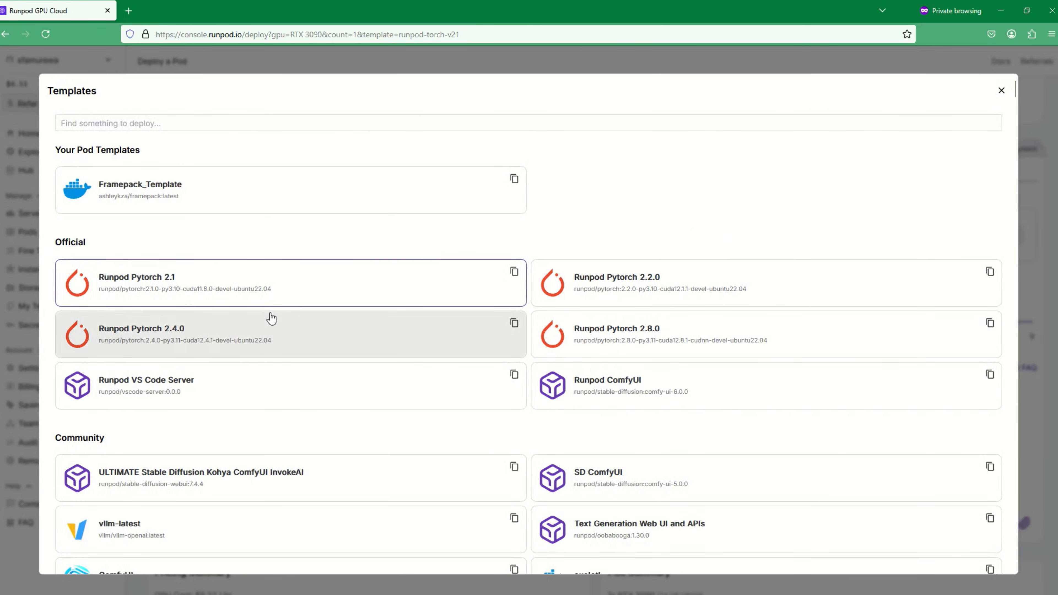
# Browse the official and community pod templates to see which applications can be deployed
pyautogui.scroll(-6, 300, 311)
pyautogui.scroll(-3, 303, 353)
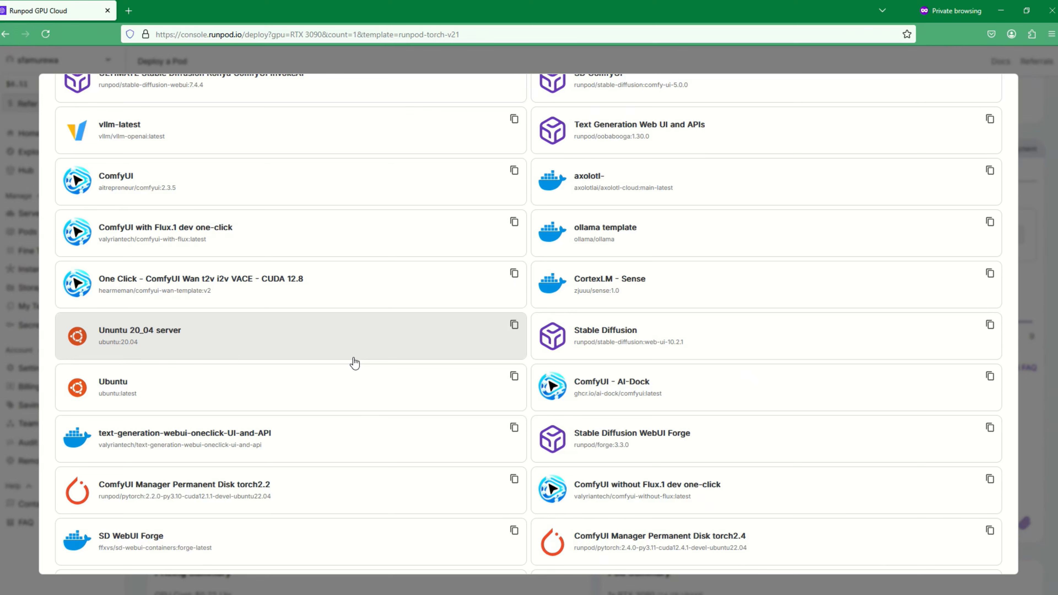
pyautogui.scroll(5, 329, 239)
pyautogui.scroll(-4, 331, 251)
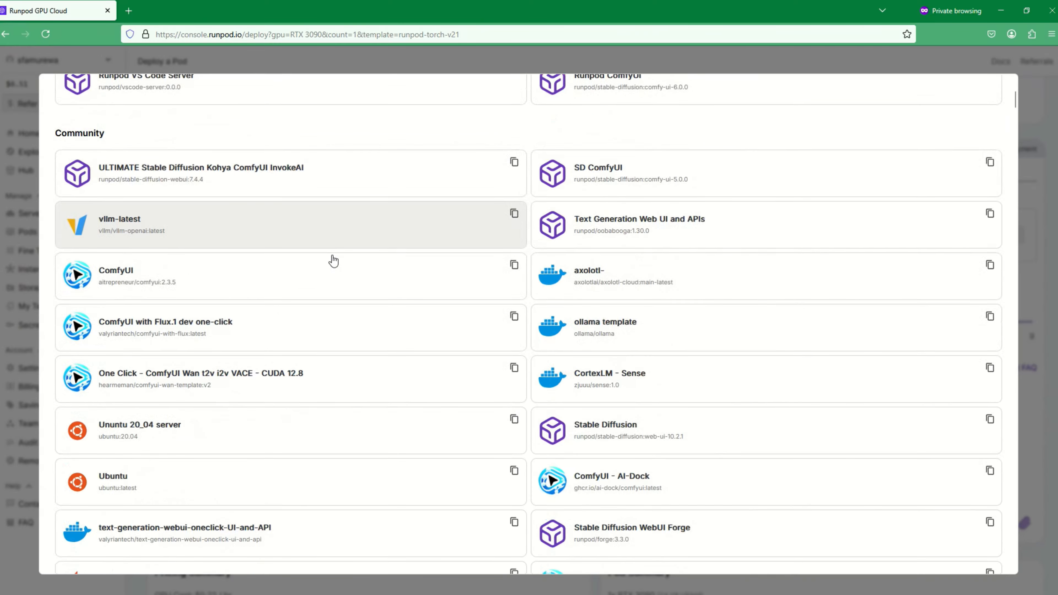
pyautogui.scroll(-5, 336, 257)
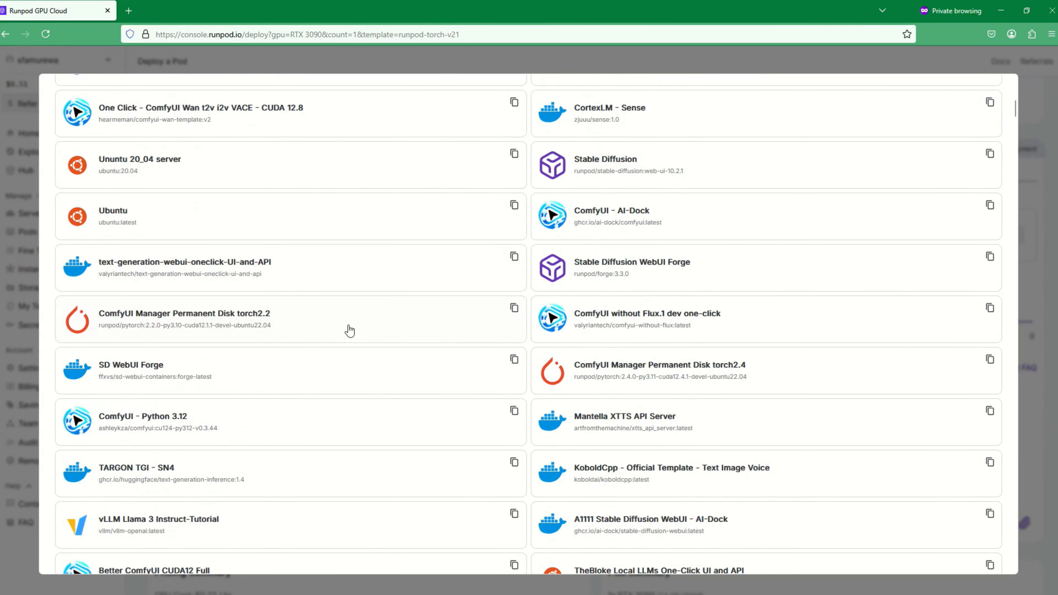
pyautogui.scroll(-1, 503, 408)
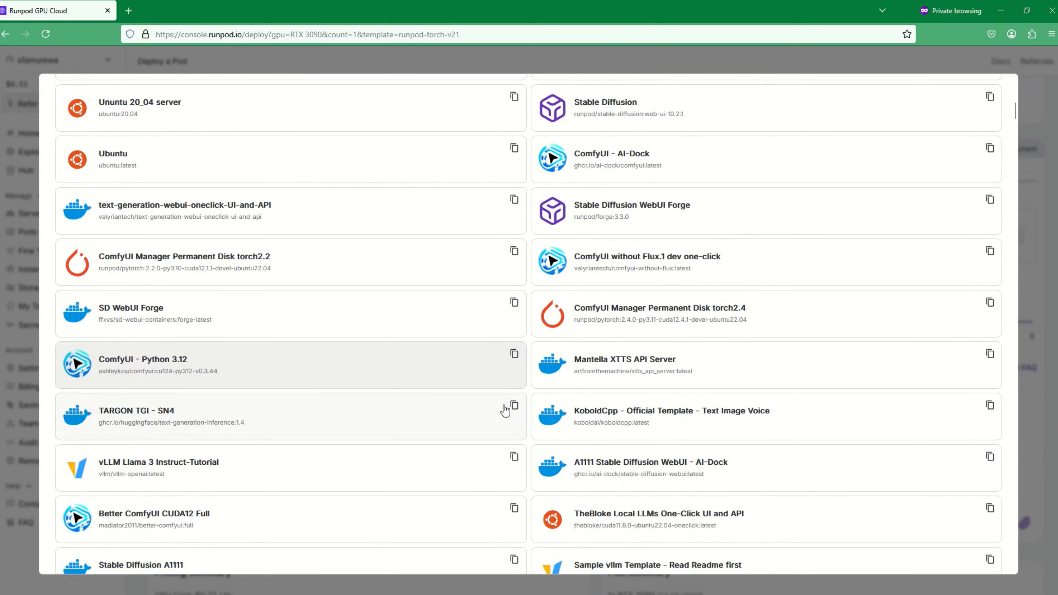
pyautogui.scroll(10, 324, 248)
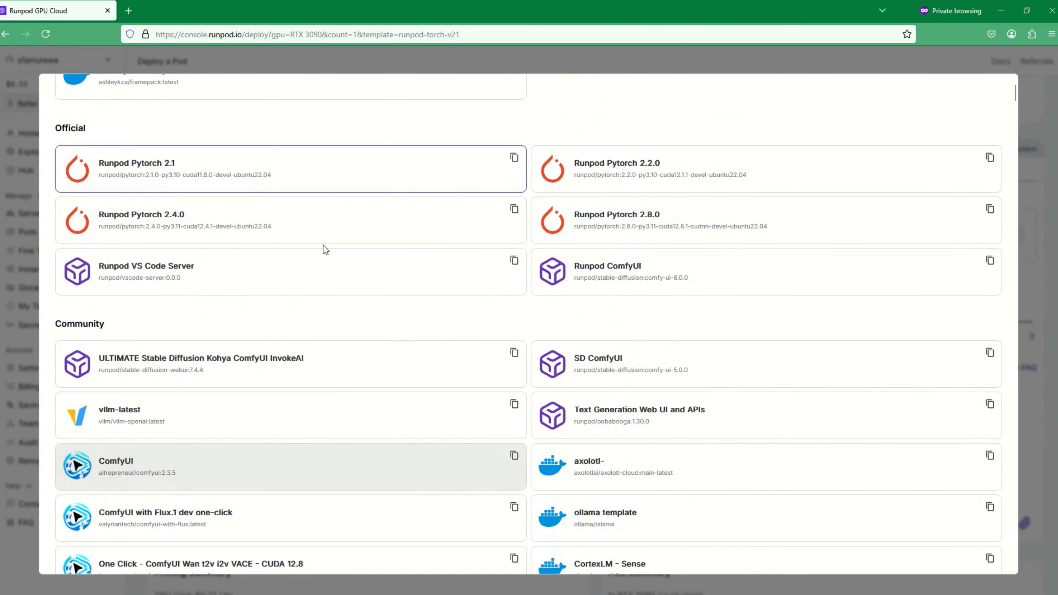
pyautogui.scroll(3, 324, 248)
# Search the templates for "stable diffusion" and choose Stable Diffusion Web UI and CivitAI by Camenduru
pyautogui.click(240, 125)
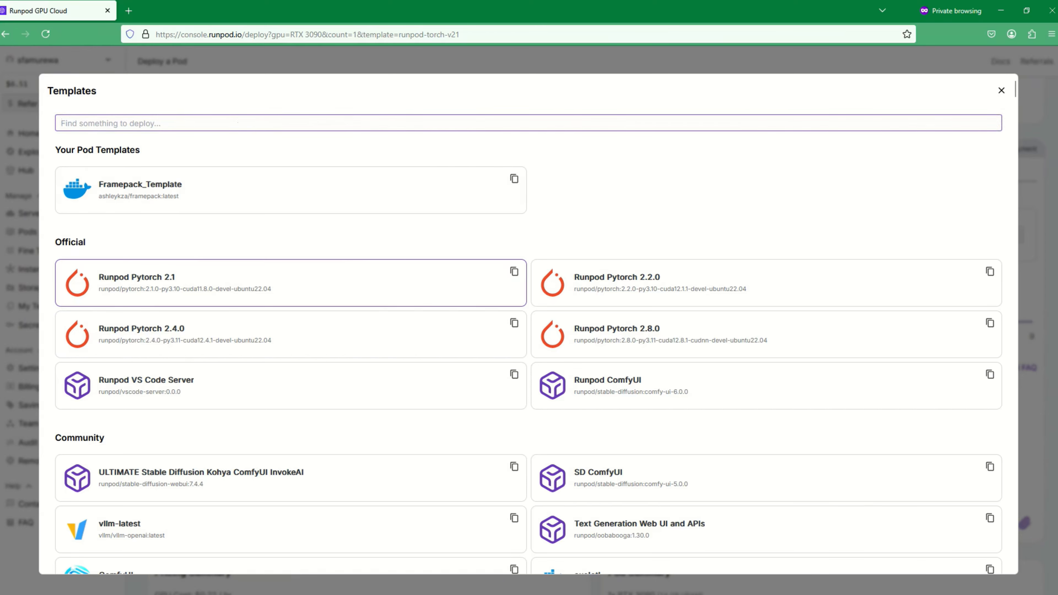
pyautogui.write('stable')
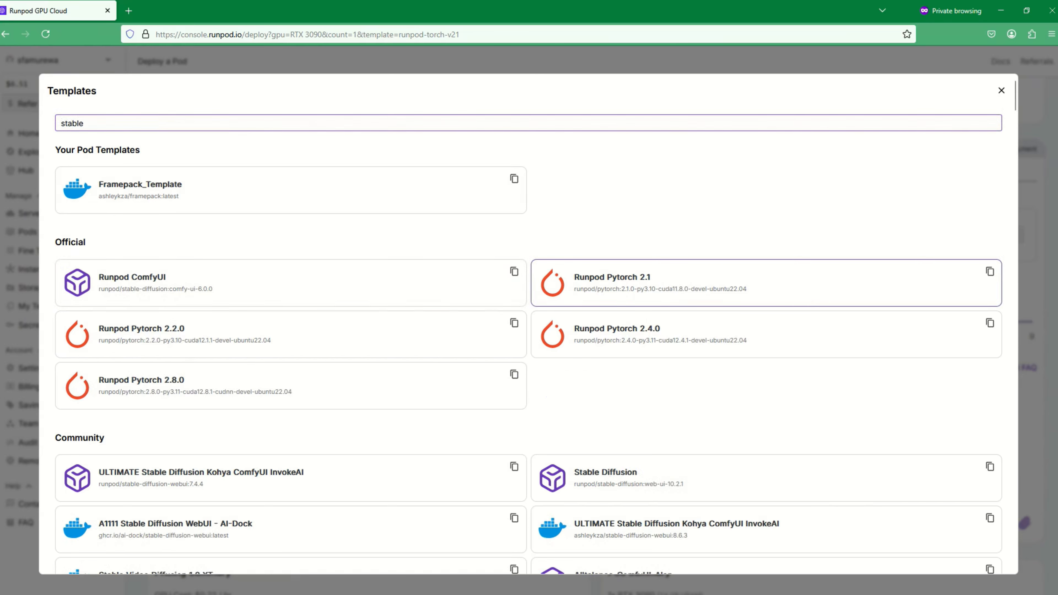
pyautogui.write(' diffusion')
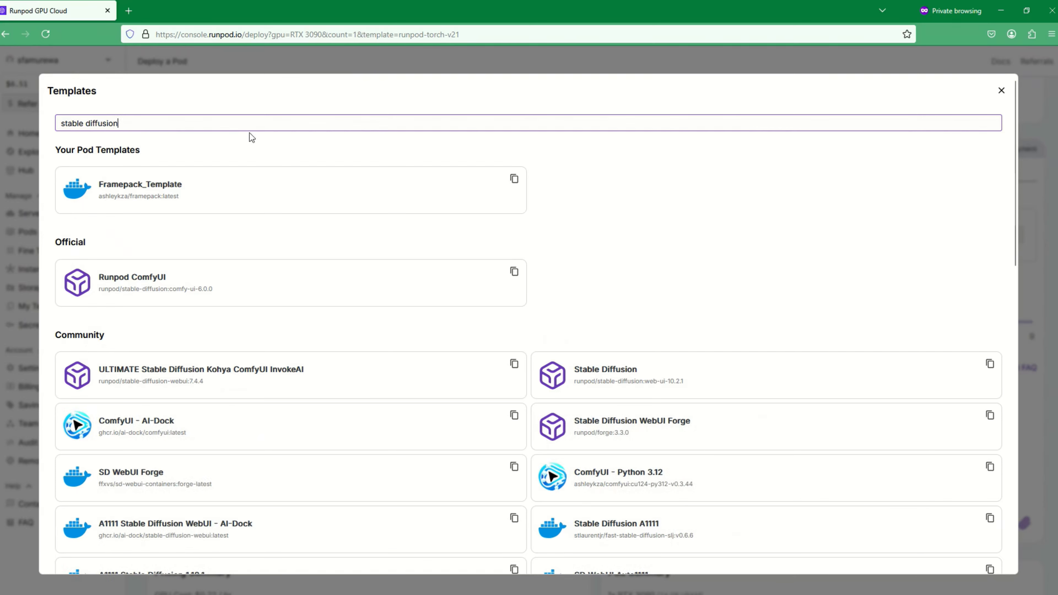
pyautogui.scroll(-4, 255, 425)
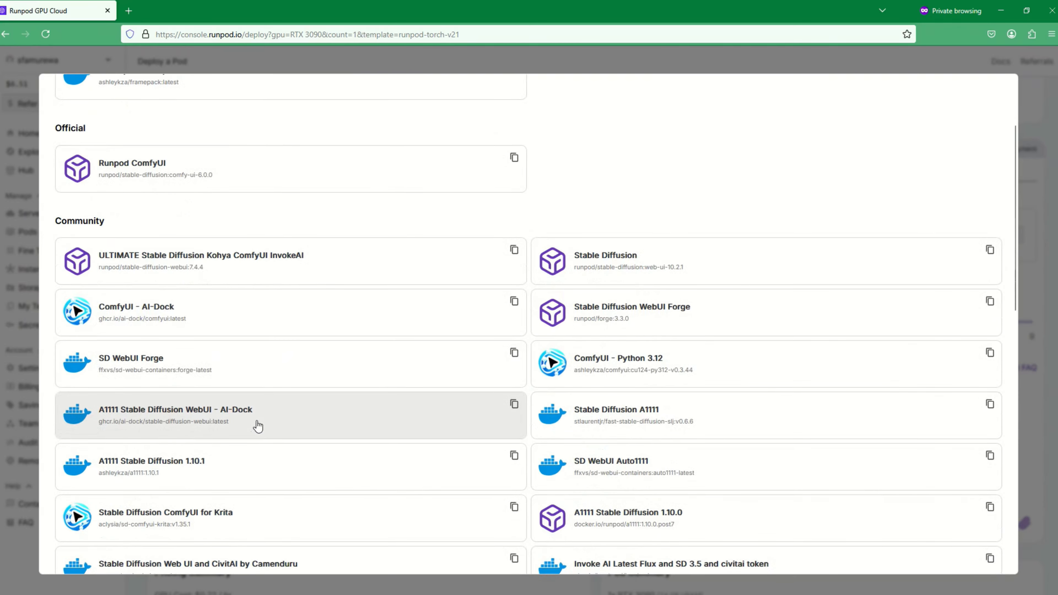
pyautogui.scroll(-1, 274, 434)
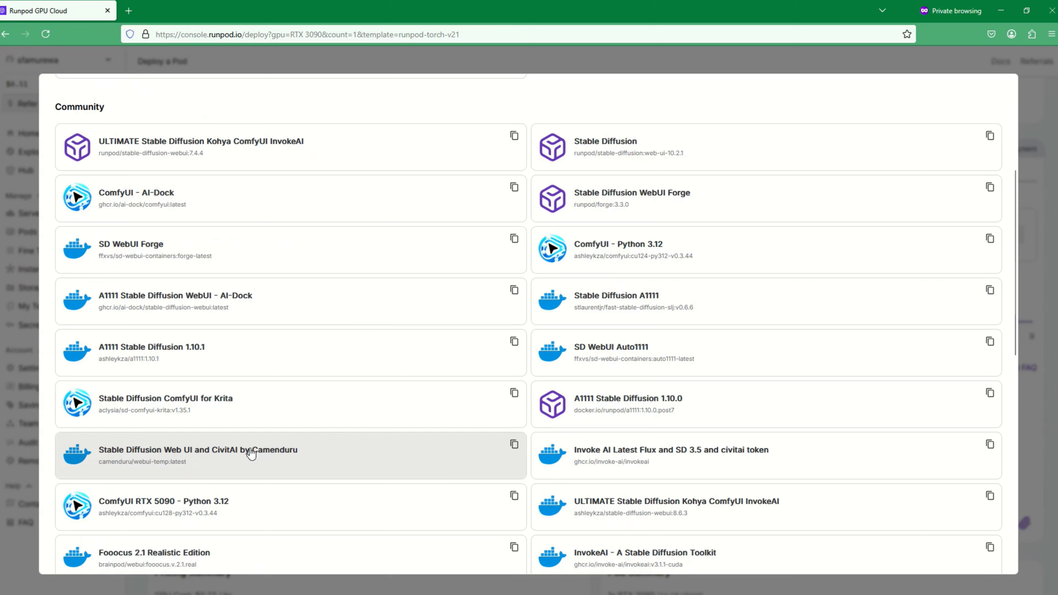
pyautogui.click(258, 465)
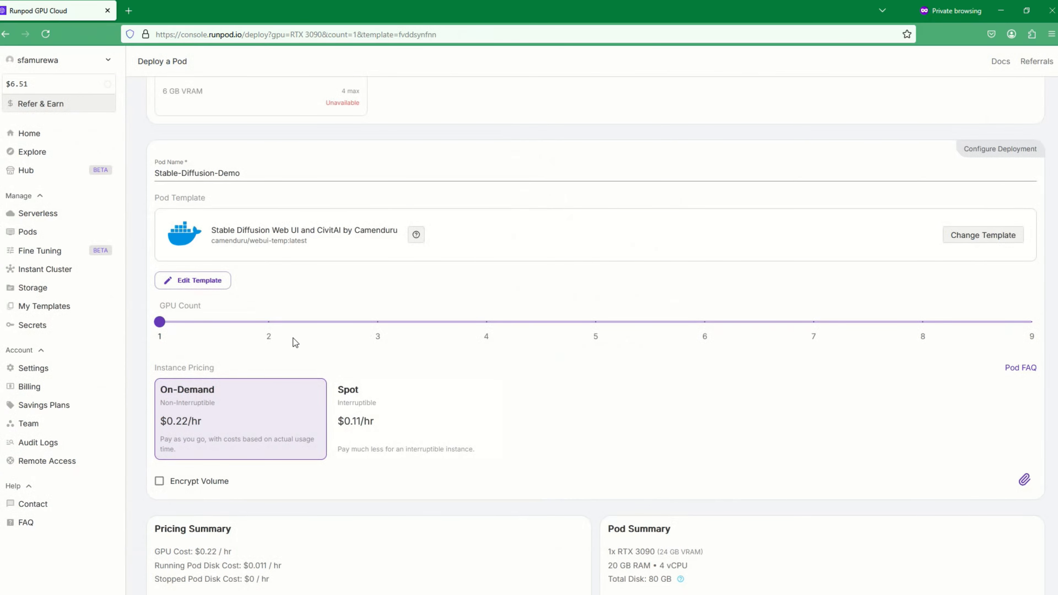
# Check the selected RTX 3090 against the other Community Cloud GPUs for the pod
pyautogui.scroll(10, 376, 357)
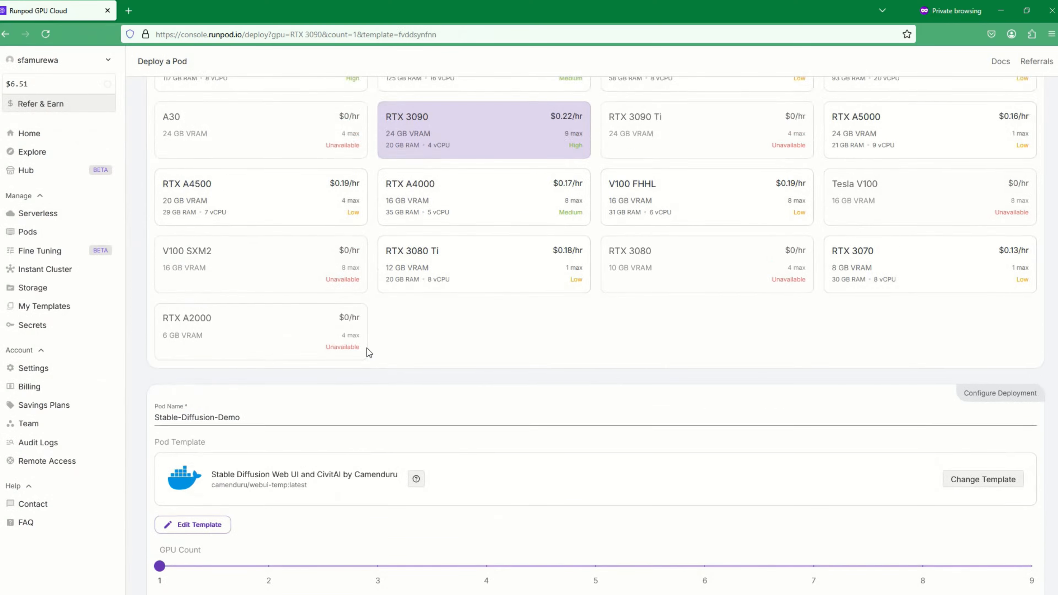
pyautogui.scroll(5, 348, 348)
pyautogui.scroll(-6, 354, 347)
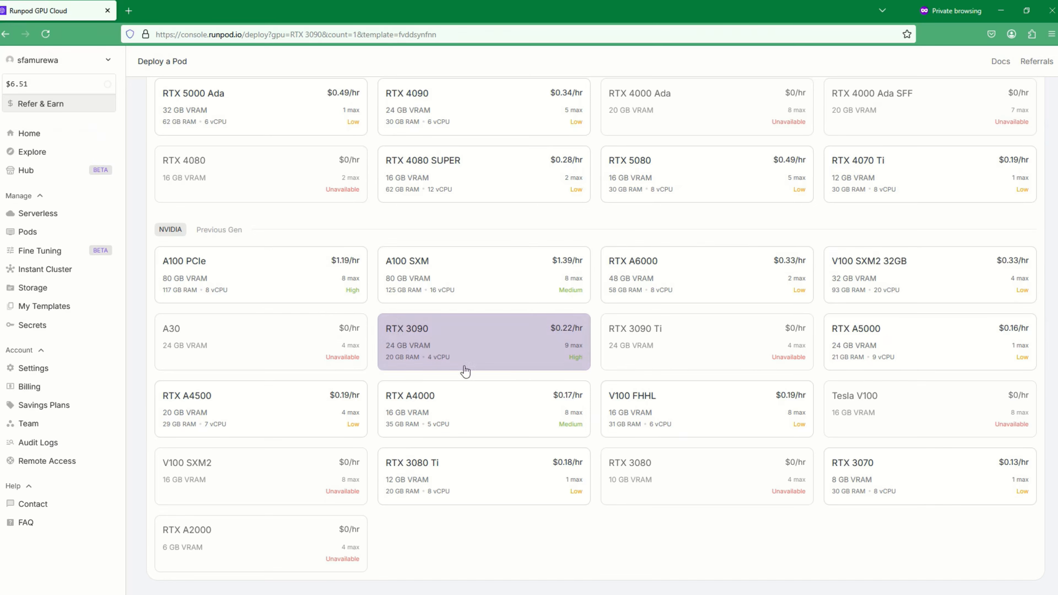
# Review the GPU choice, pricing summary and pod summary, and deploy the RTX 3090 pod on demand
pyautogui.scroll(-10, 396, 470)
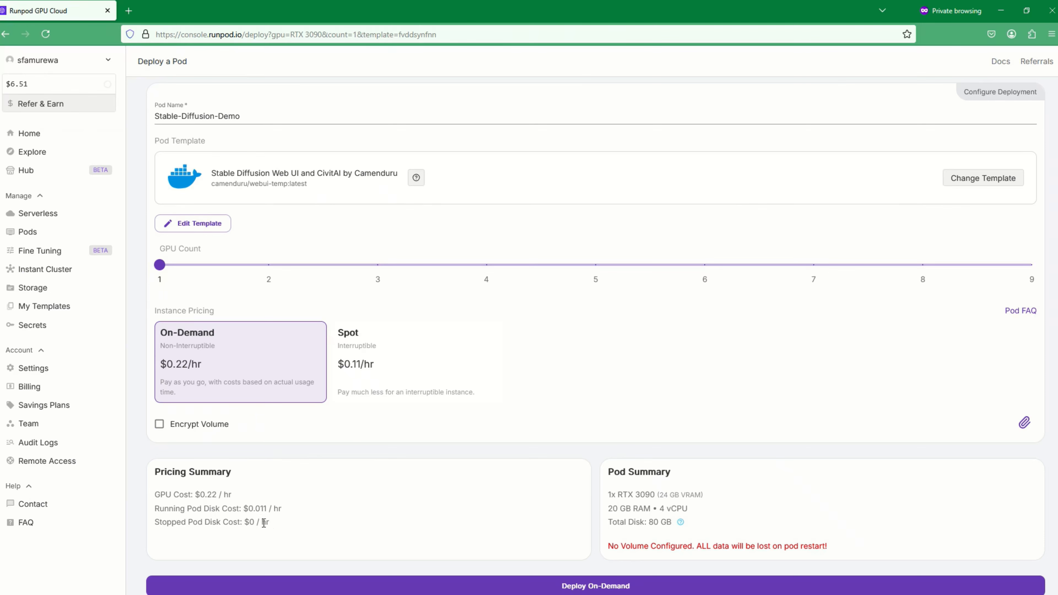
pyautogui.scroll(-1, 608, 513)
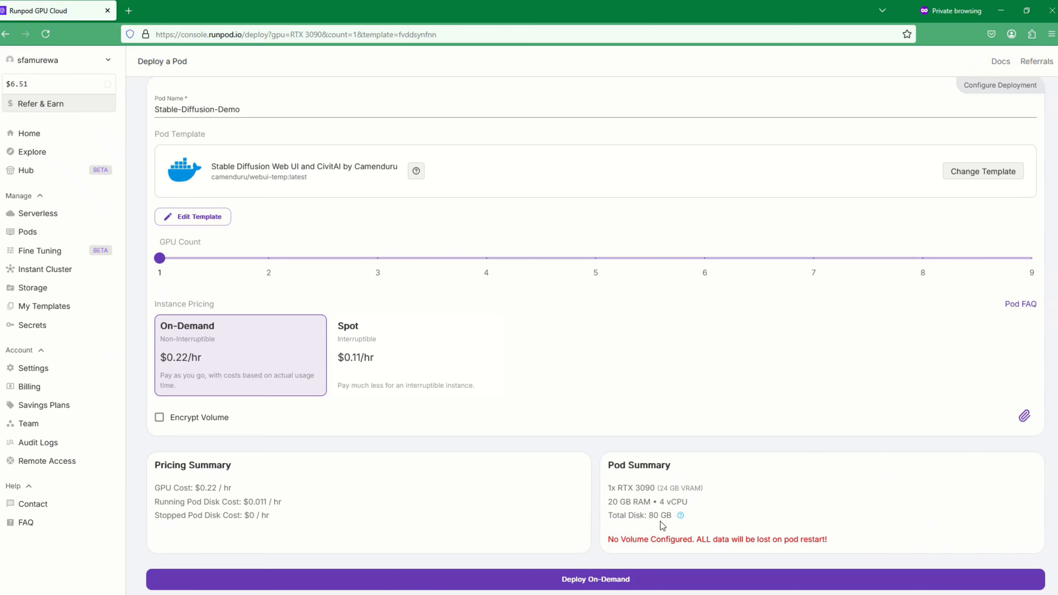
pyautogui.scroll(10, 545, 350)
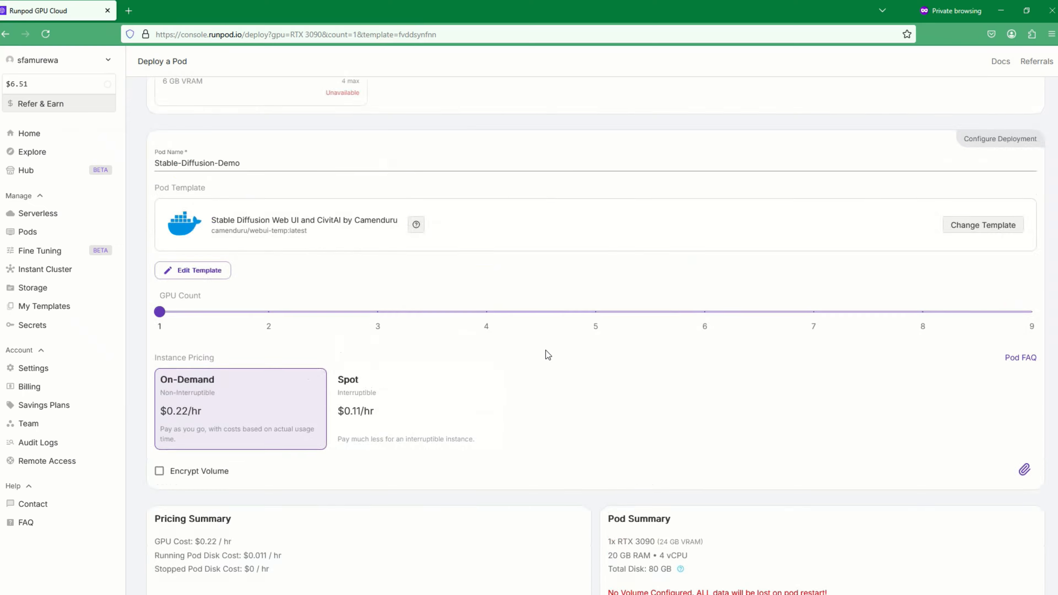
pyautogui.scroll(7, 354, 246)
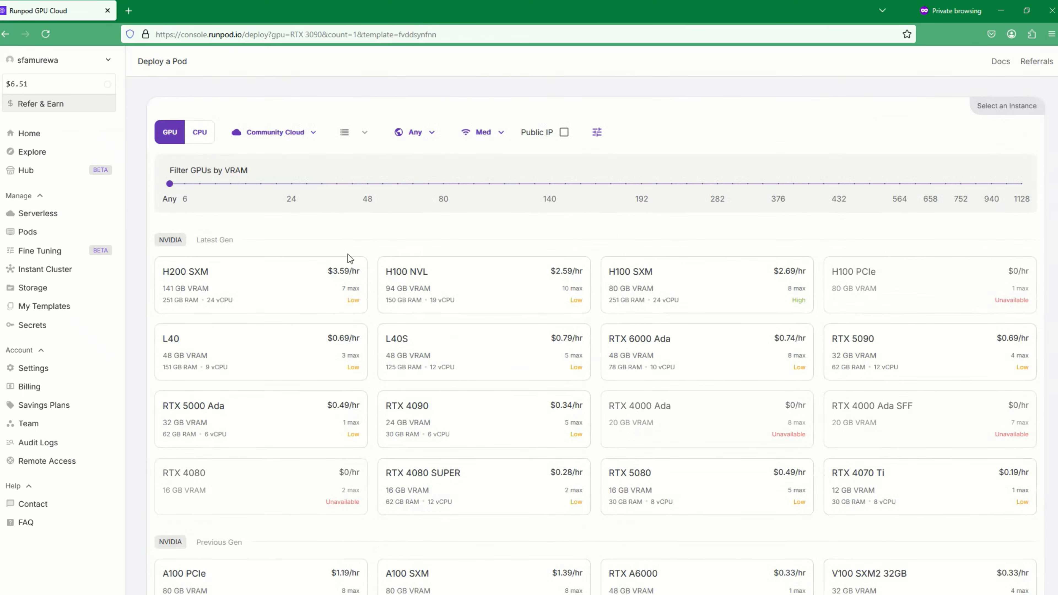
pyautogui.scroll(-5, 488, 375)
pyautogui.scroll(-10, 479, 417)
pyautogui.scroll(20, 477, 396)
pyautogui.scroll(-10, 476, 407)
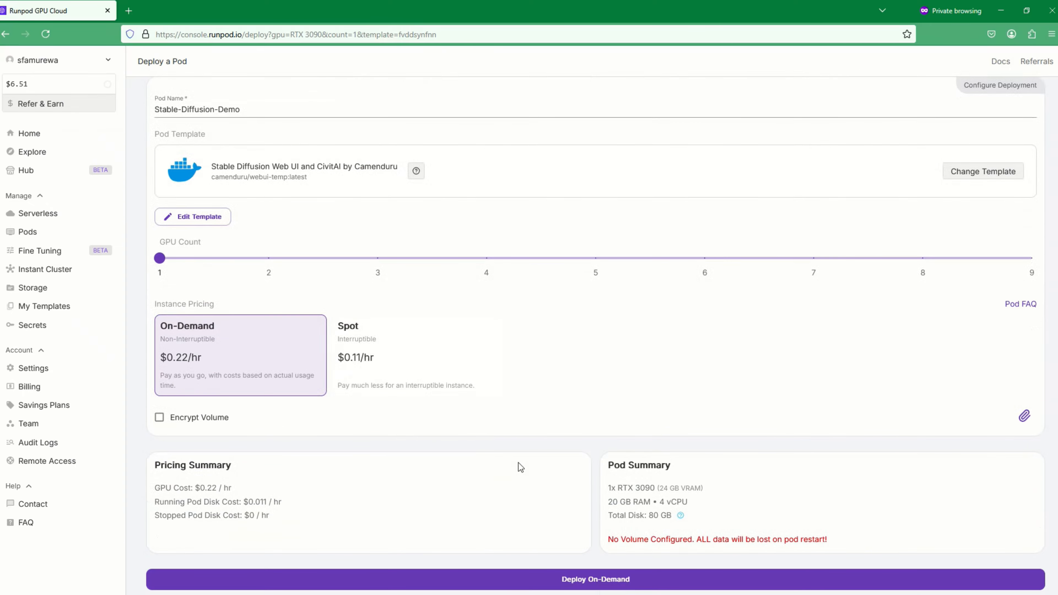
pyautogui.click(594, 579)
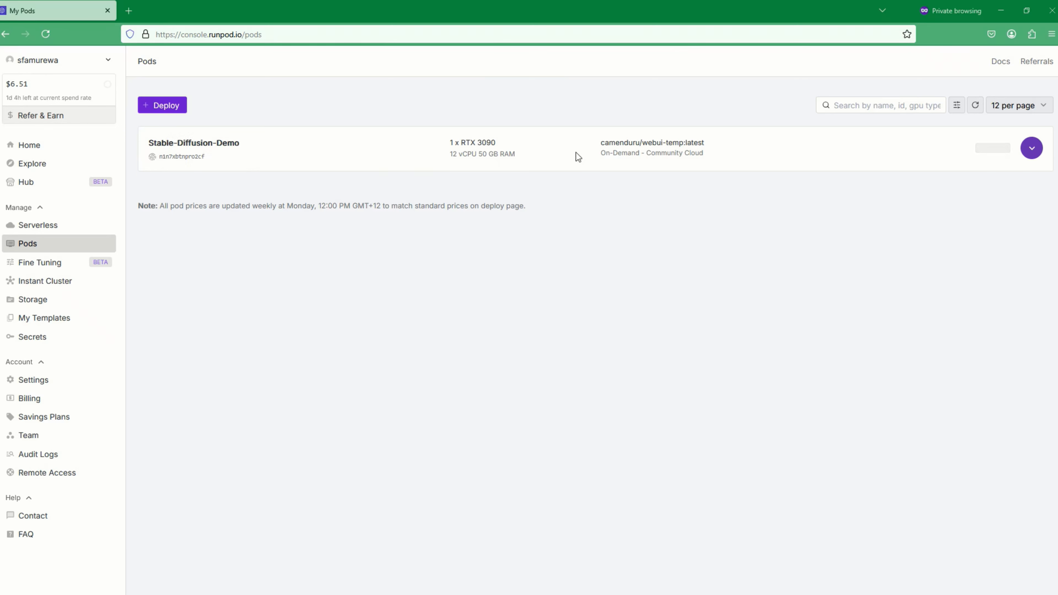
# Expand the Stable-Diffusion-Demo pod and follow the image extraction in its startup log
pyautogui.click(1031, 152)
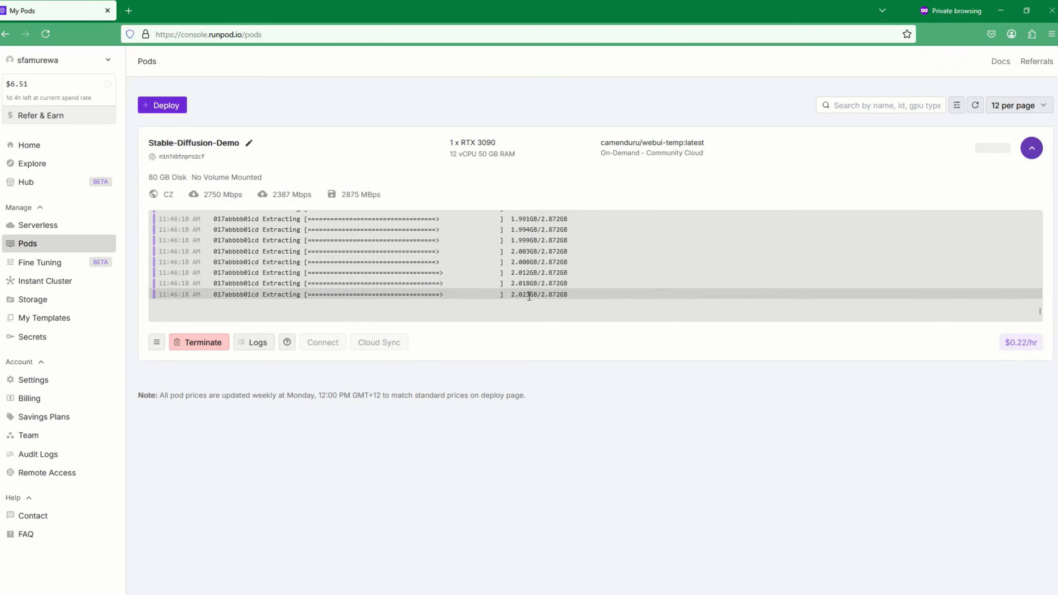
pyautogui.scroll(3, 308, 274)
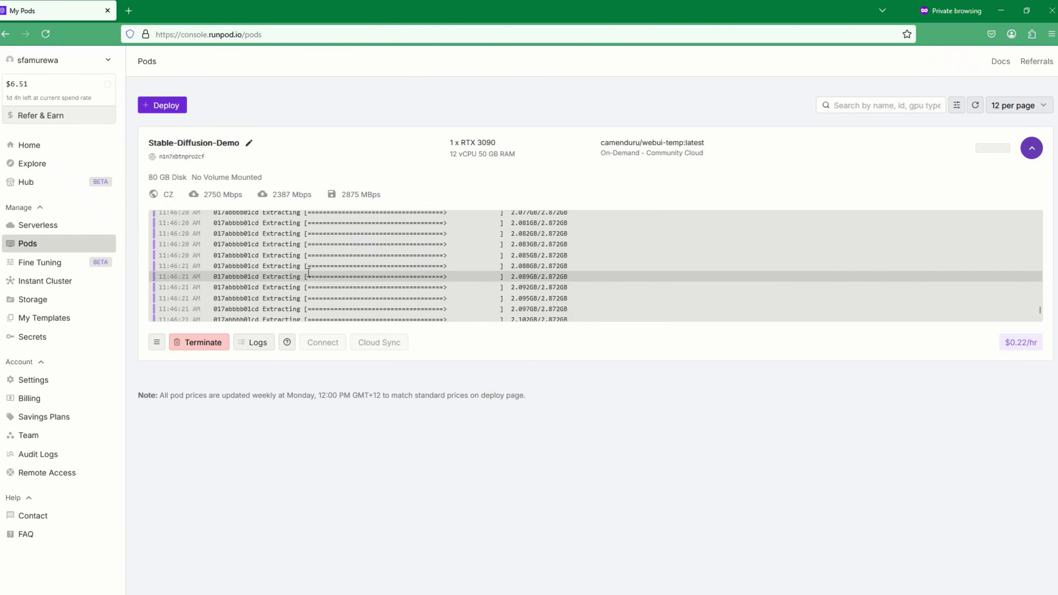
pyautogui.scroll(5, 316, 271)
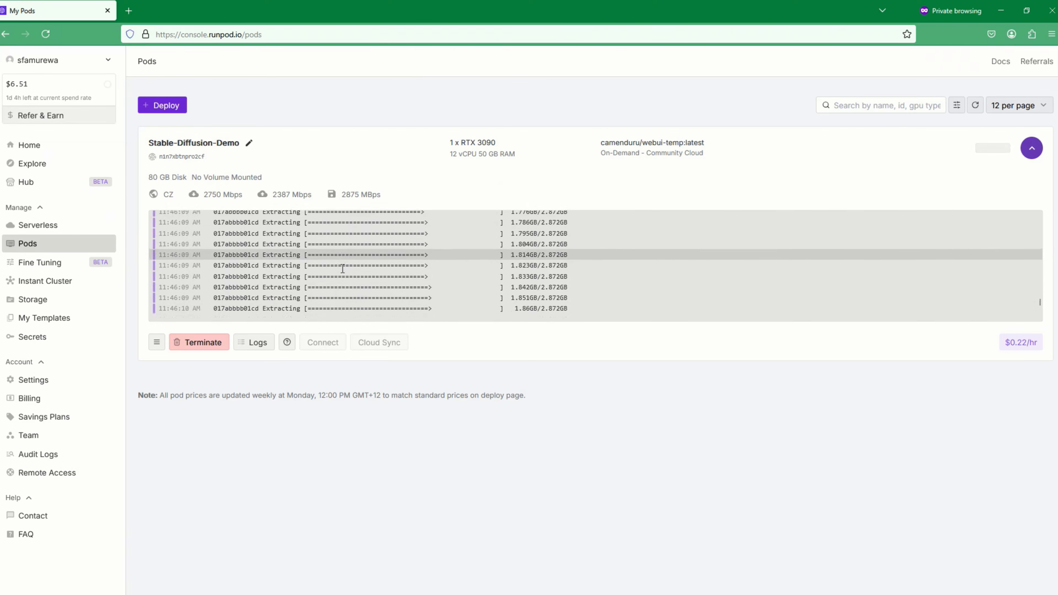
pyautogui.scroll(5, 342, 268)
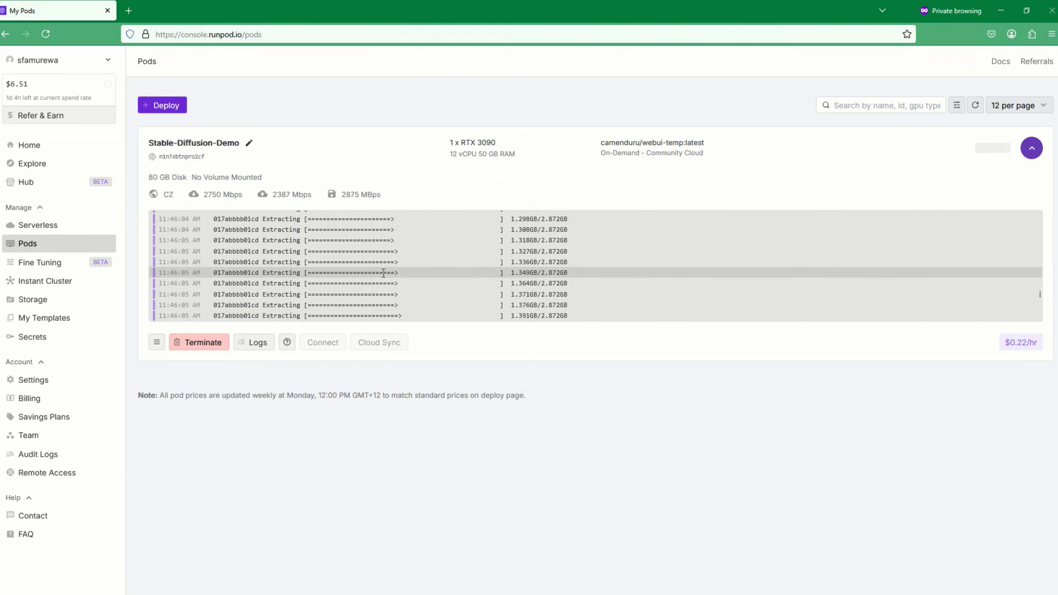
pyautogui.scroll(-13, 432, 285)
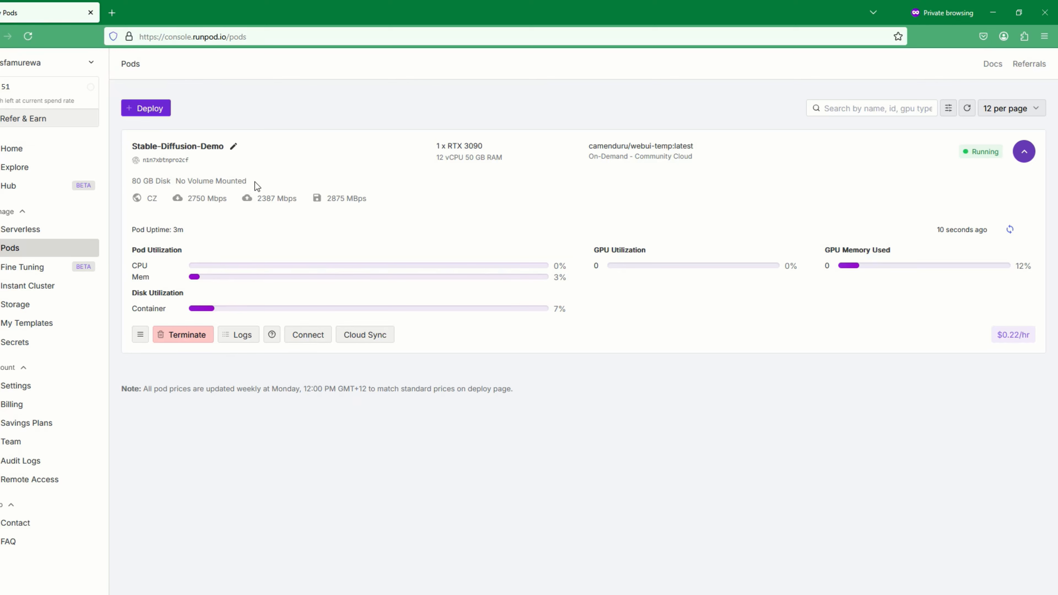
# Check the pod's volume and template details, and read its container log back to the beginning
pyautogui.moveTo(245, 181); pyautogui.dragTo(176, 182)
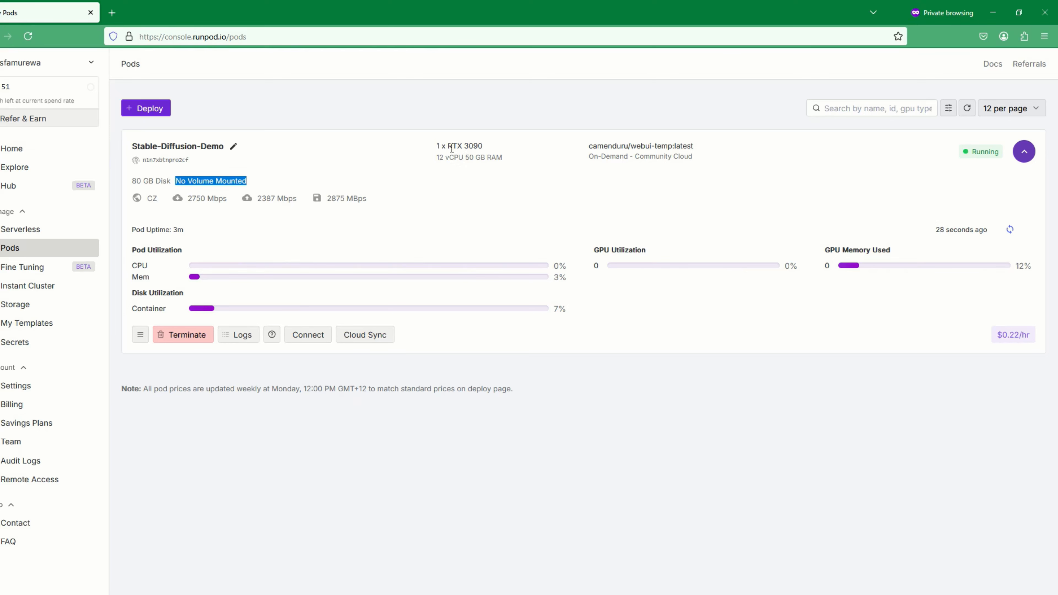
pyautogui.moveTo(588, 145); pyautogui.dragTo(655, 157)
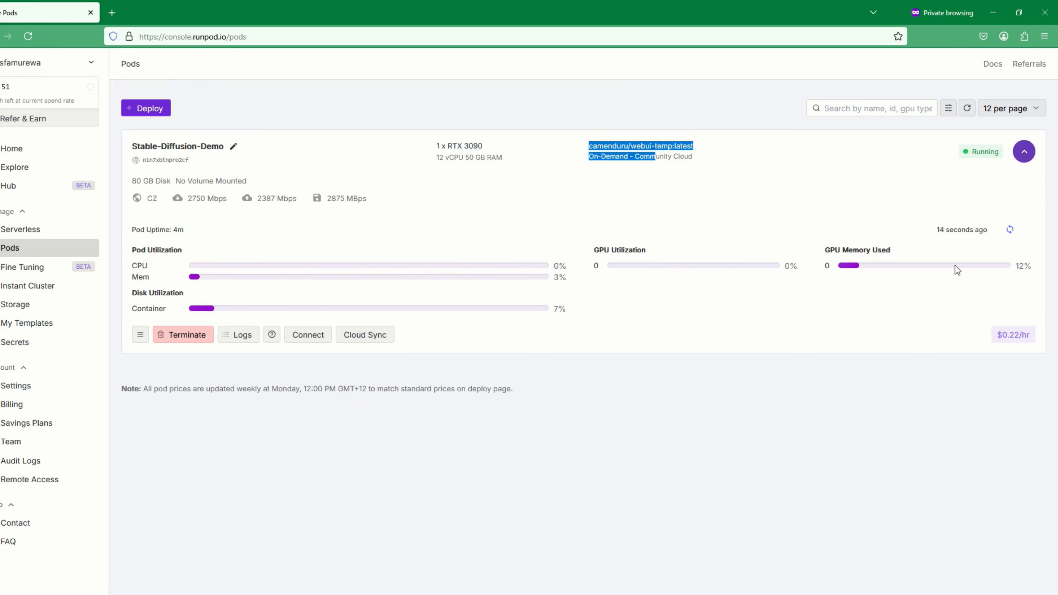
pyautogui.click(238, 336)
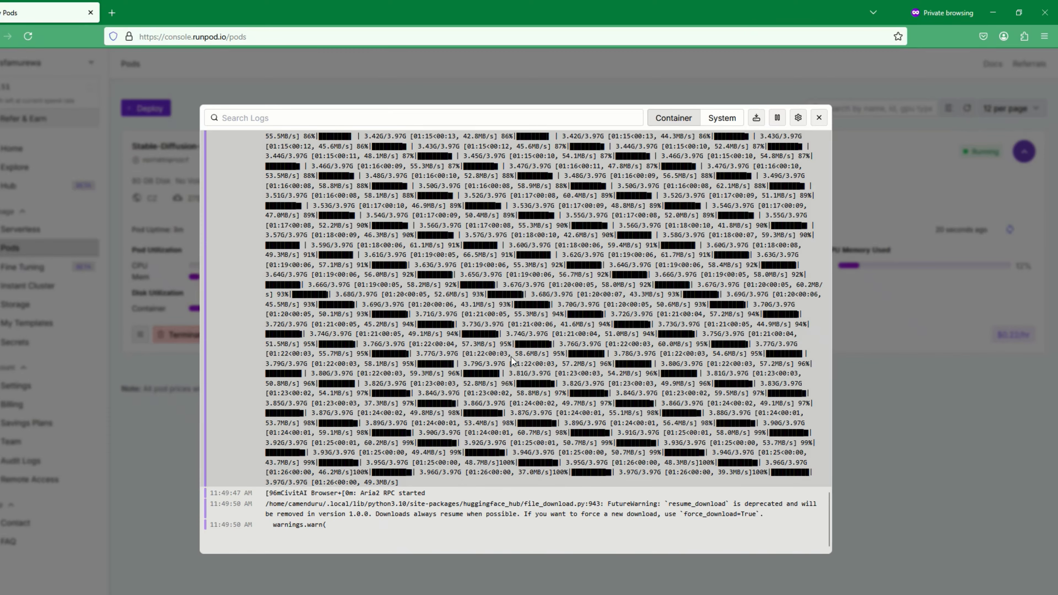
pyautogui.scroll(15, 540, 329)
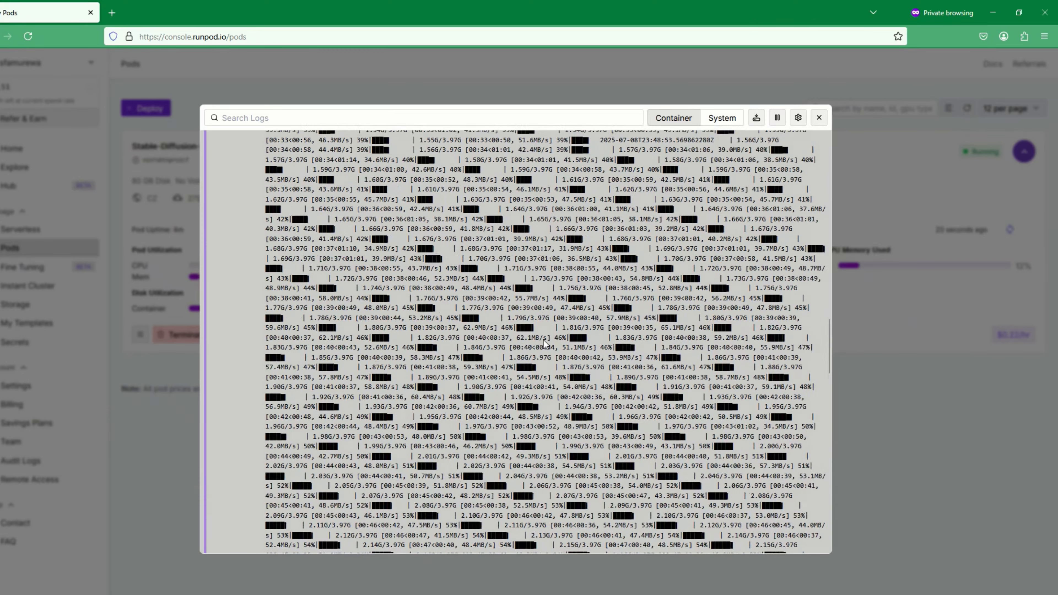
pyautogui.scroll(15, 545, 346)
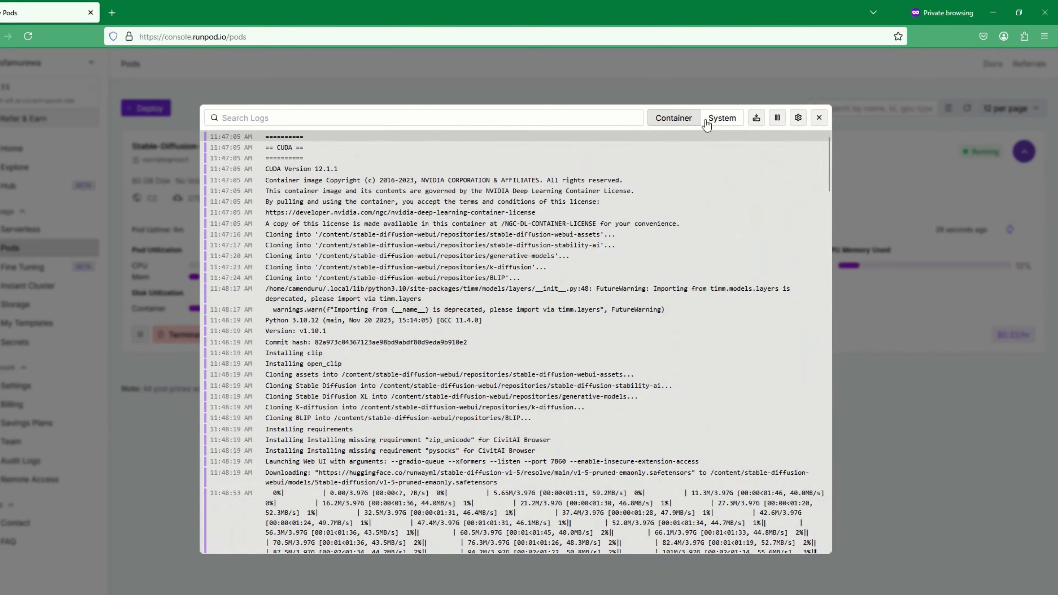
pyautogui.click(819, 119)
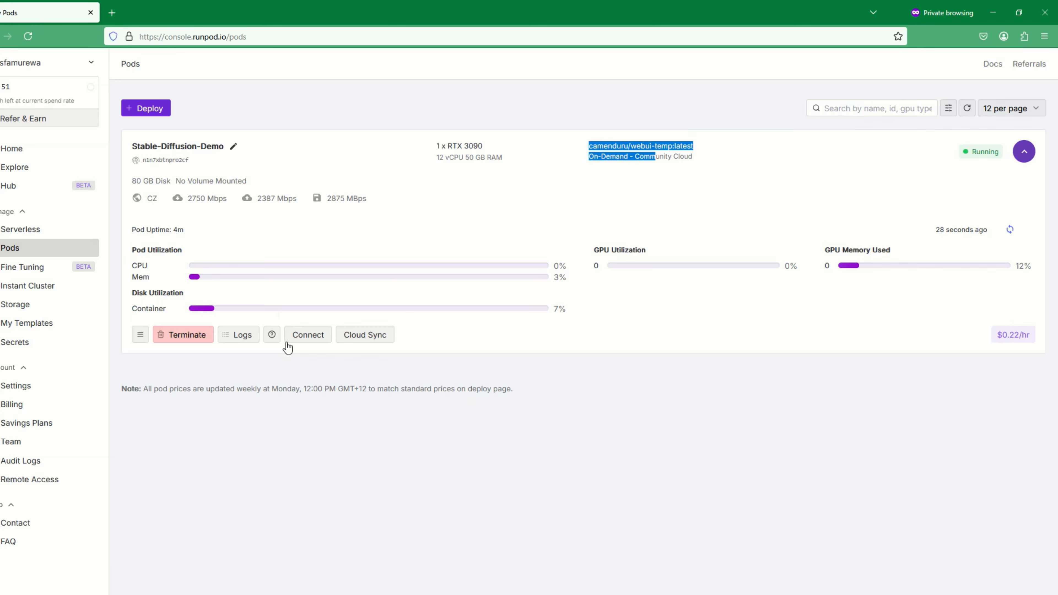
# Connect to the pod's HTTP service on port 7860 to open the Stable Diffusion web interface
pyautogui.click(307, 337)
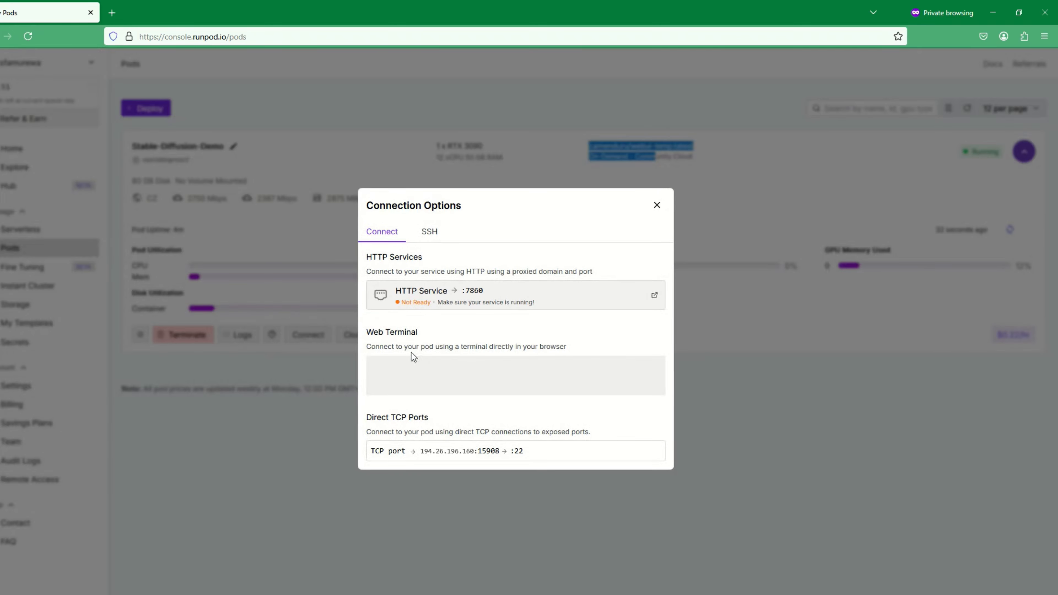
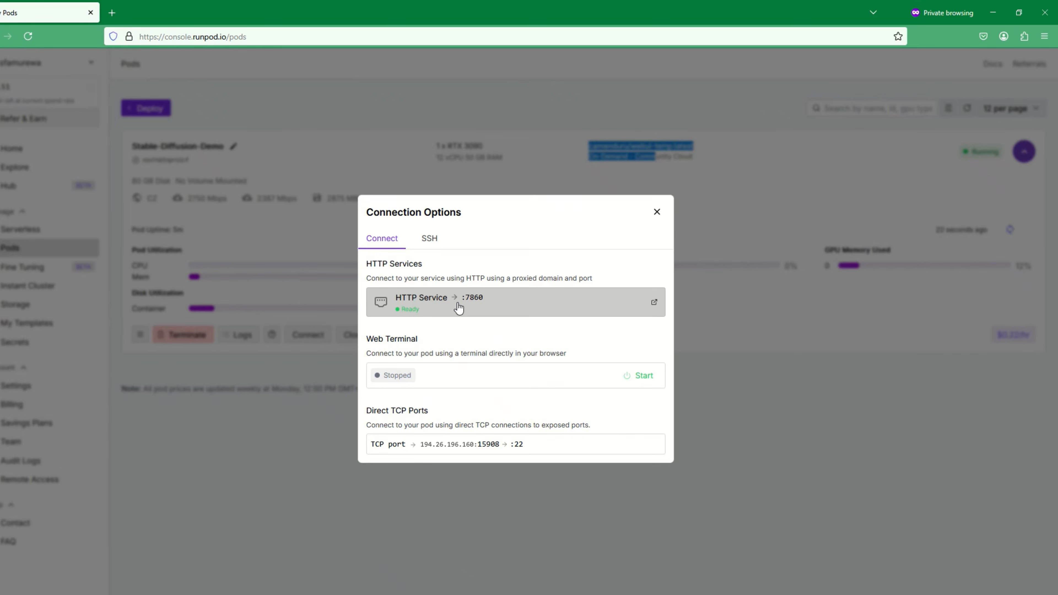
pyautogui.click(476, 305)
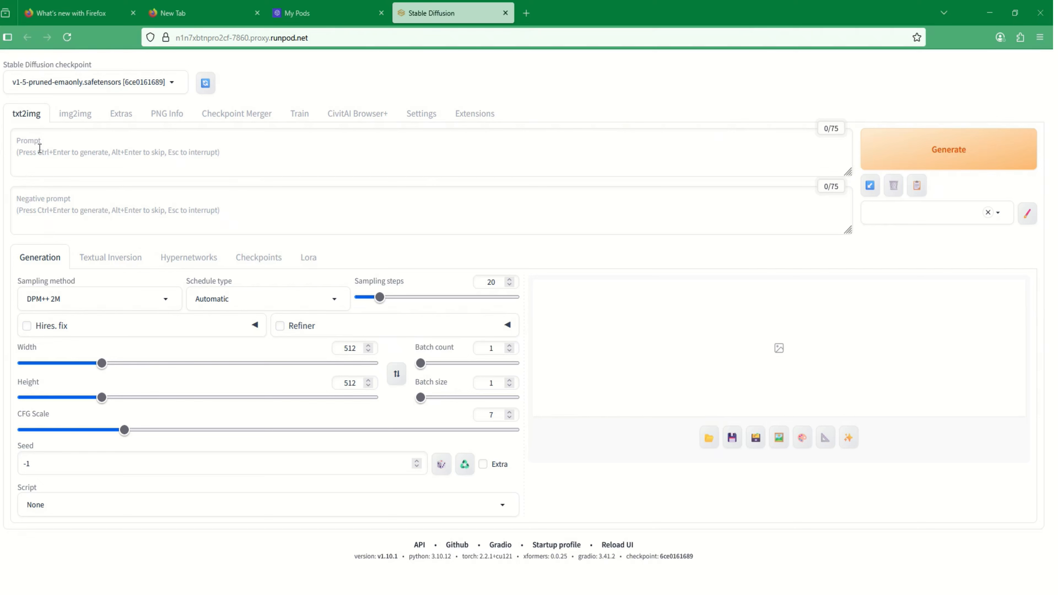
# Enter "a real ife image of a girl in space" as the txt2img prompt
pyautogui.click(57, 152)
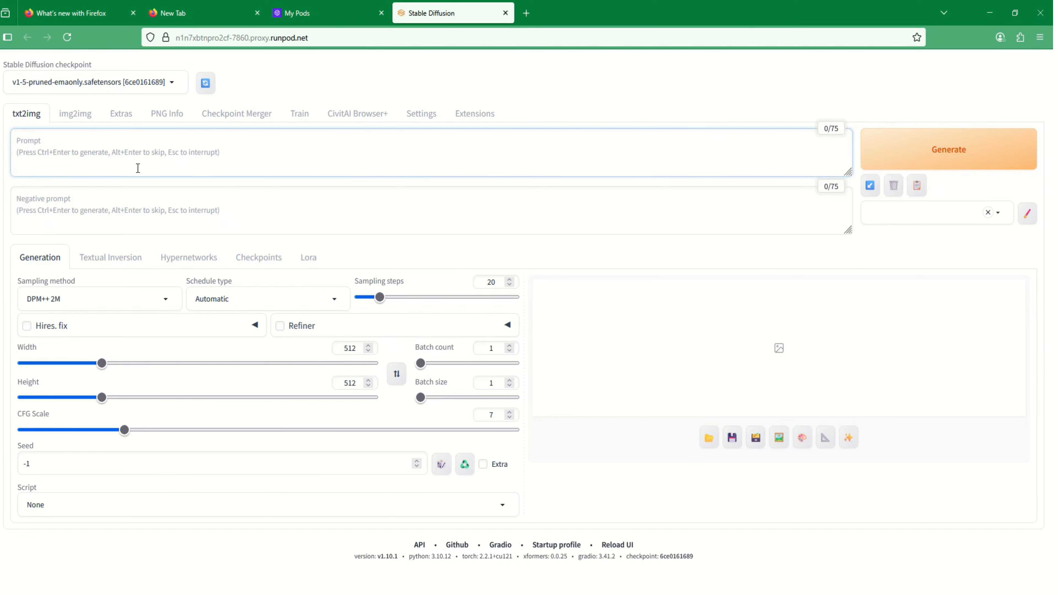
pyautogui.write('a re')
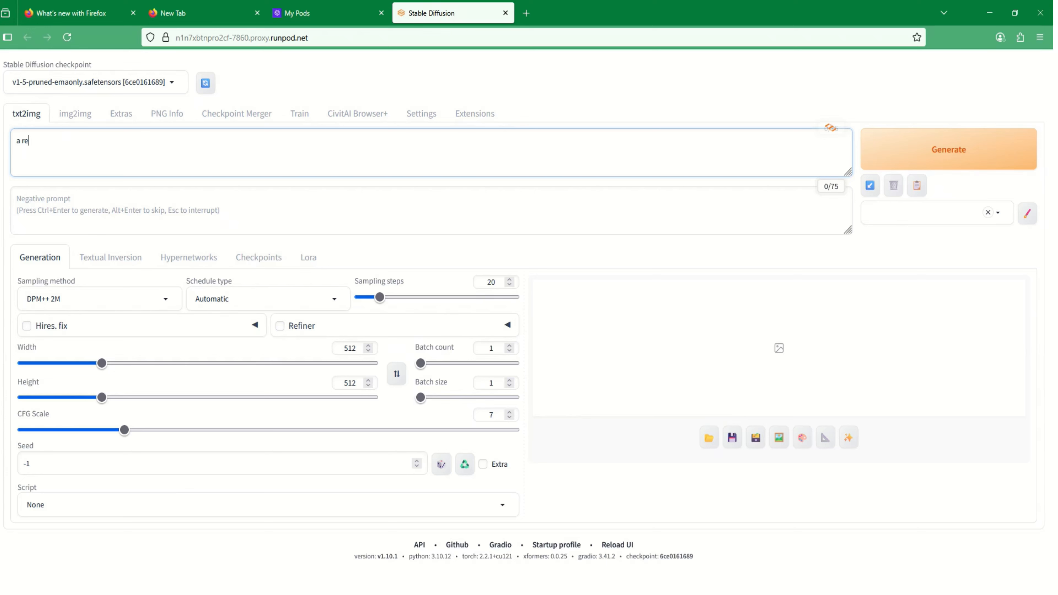
pyautogui.write('alife image of a girl in spac')
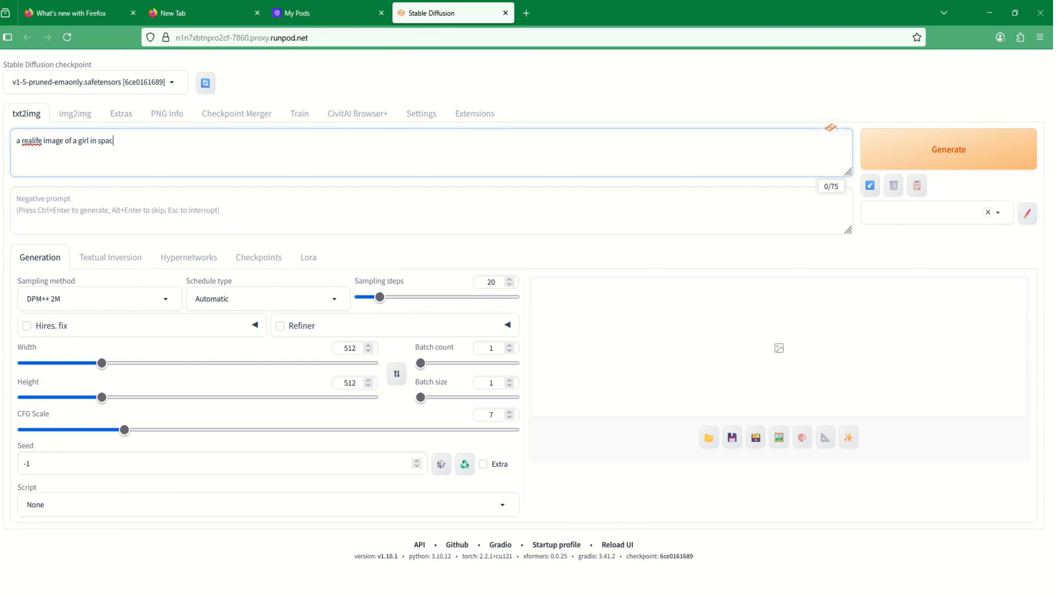
pyautogui.write('e')
pyautogui.click(33, 140)
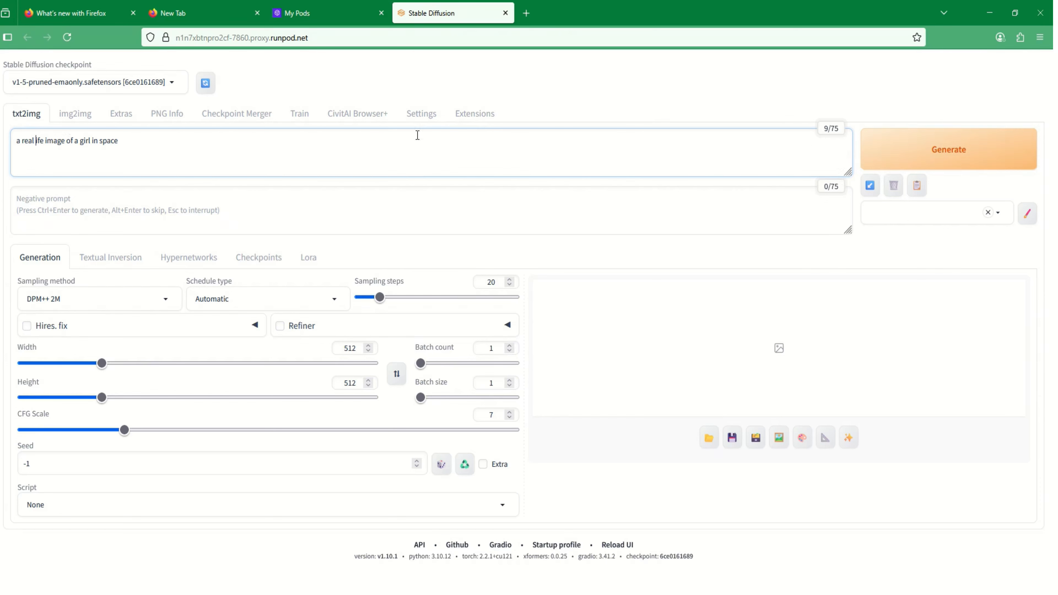
# Examine the checkpoint selection and the available sampling methods, schedule types and scripts for txt2img
pyautogui.click(172, 83)
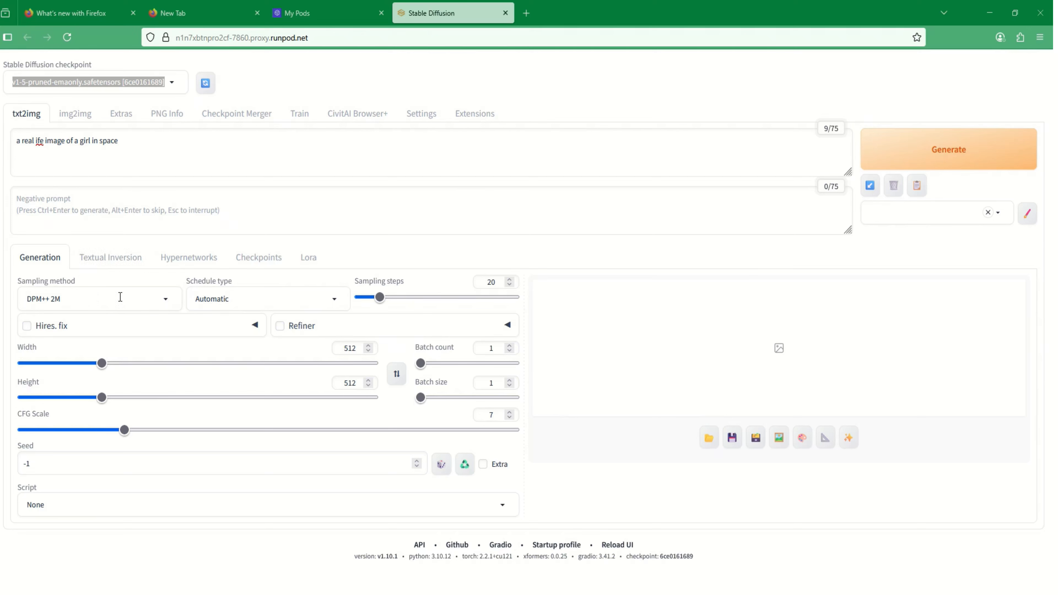
pyautogui.click(165, 301)
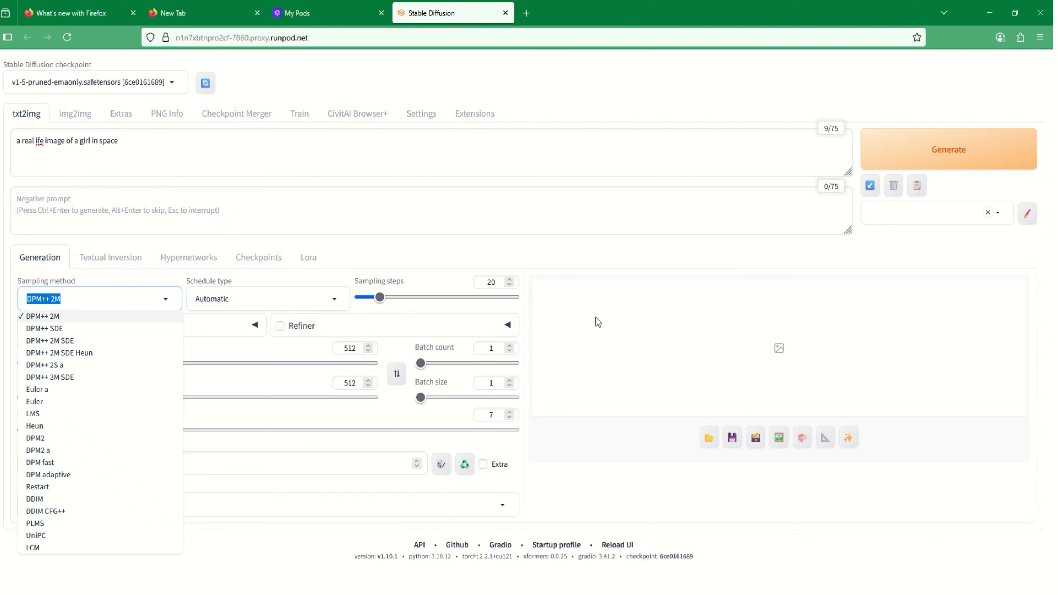
pyautogui.click(605, 322)
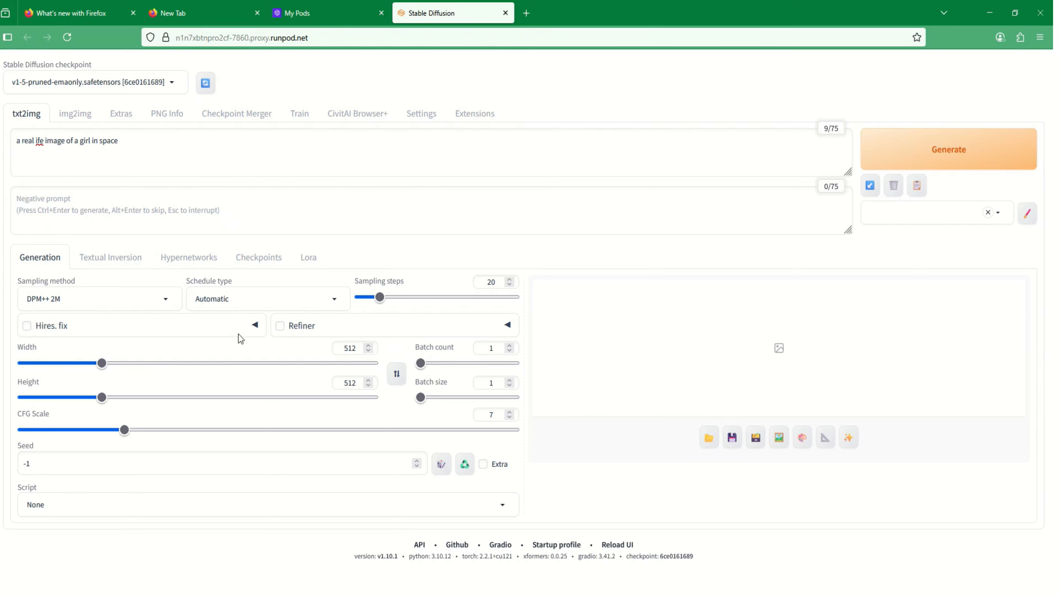
pyautogui.click(332, 304)
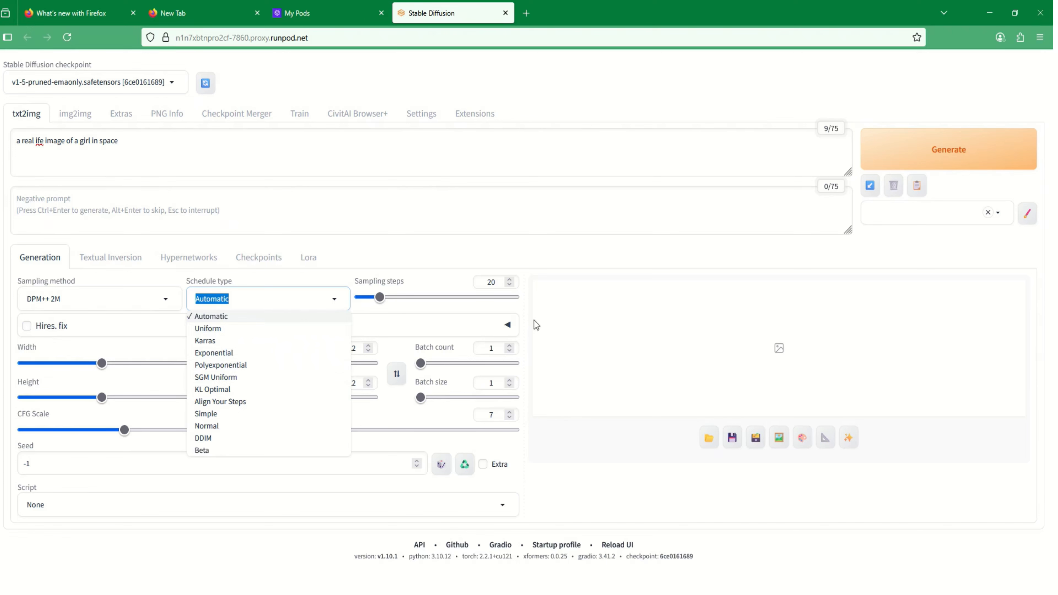
pyautogui.click(551, 326)
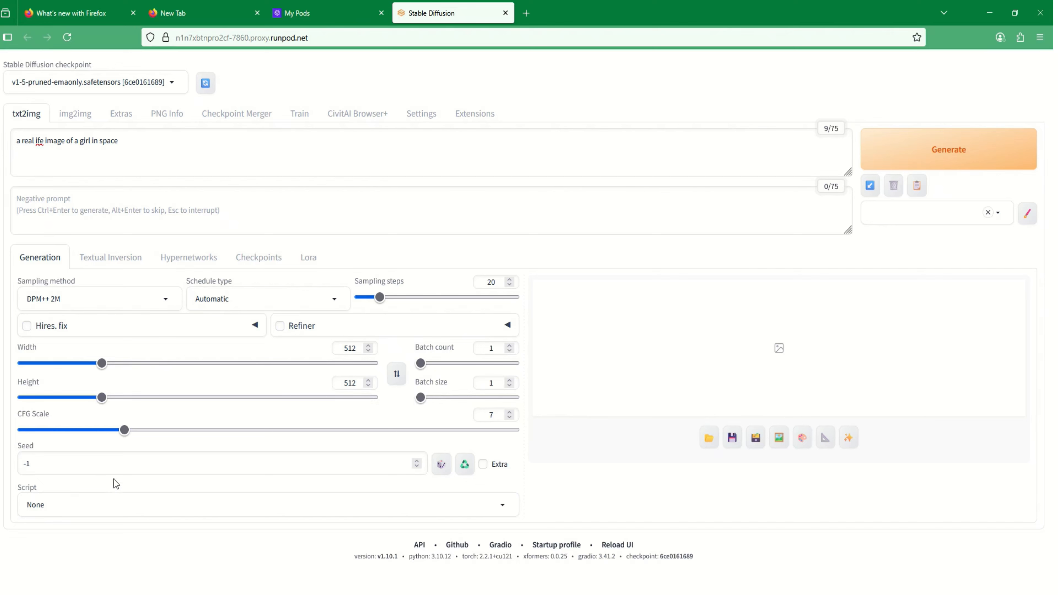
pyautogui.click(154, 503)
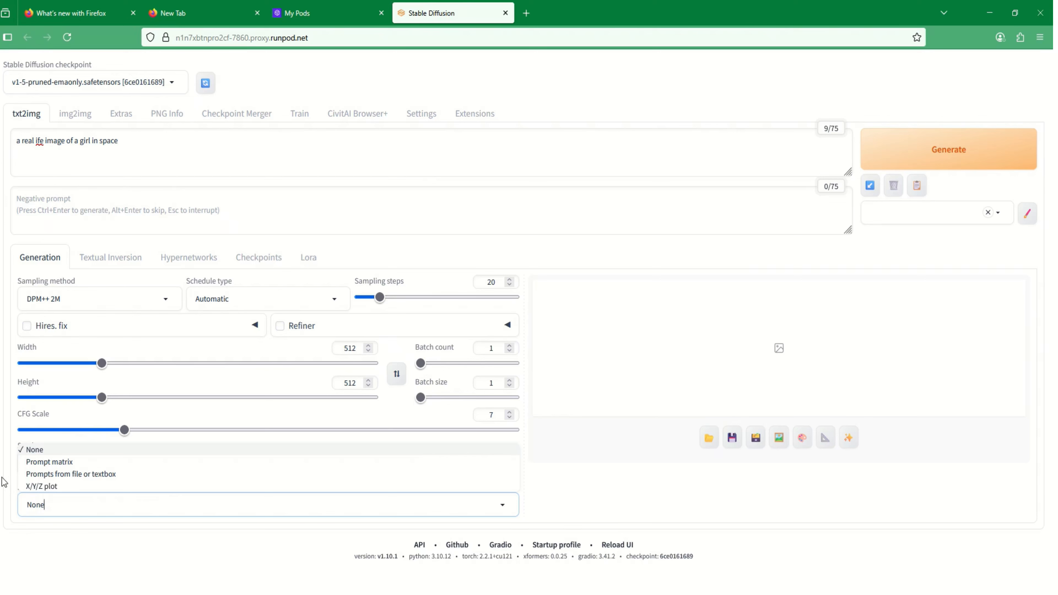
pyautogui.click(80, 560)
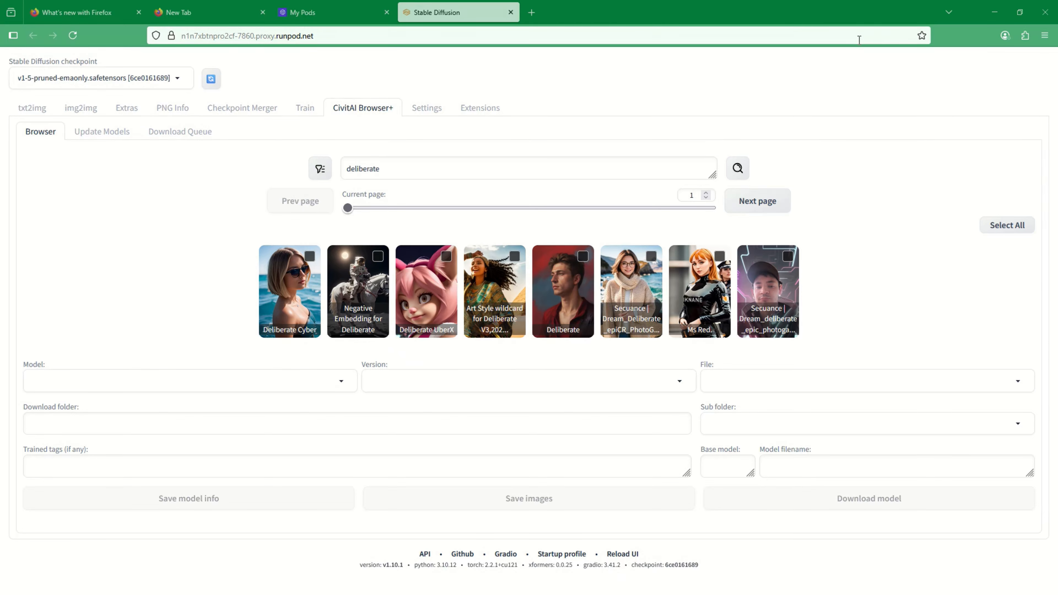
# Return to txt2img and bring up the Expanded_AI_Image_Prompt_Cheat_Sheet PDF in a maximized Foxit PDF Reader window
pyautogui.click(24, 111)
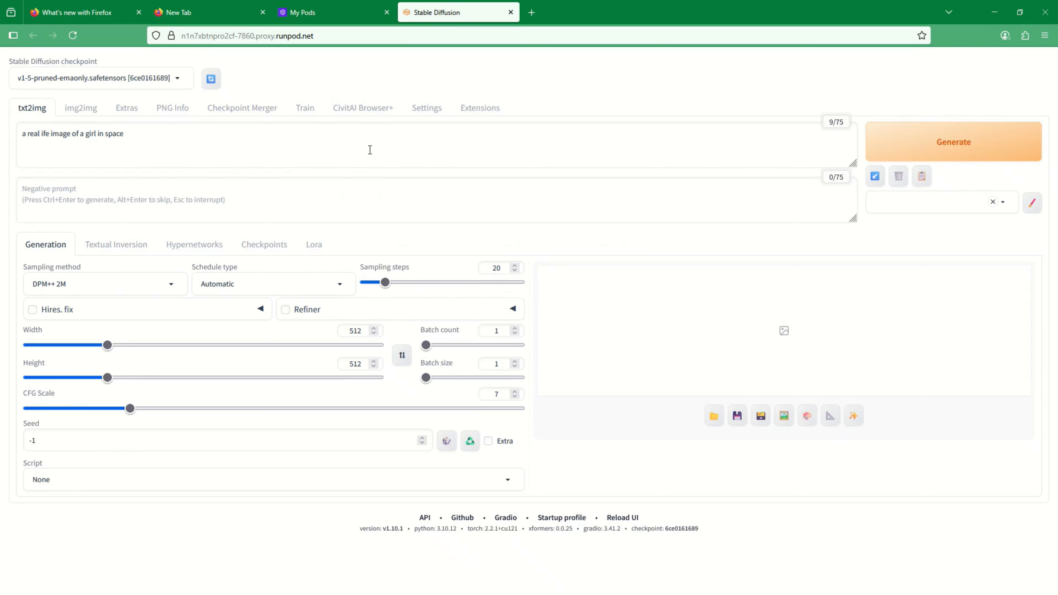
pyautogui.moveTo(1057, 119); pyautogui.dragTo(745, 67)
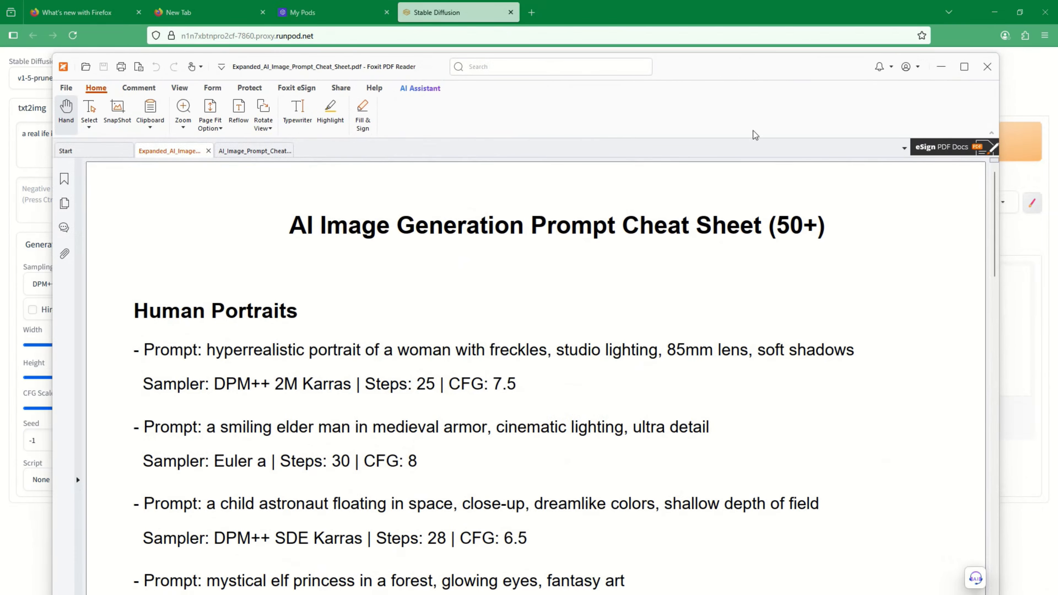
pyautogui.doubleClick(833, 71)
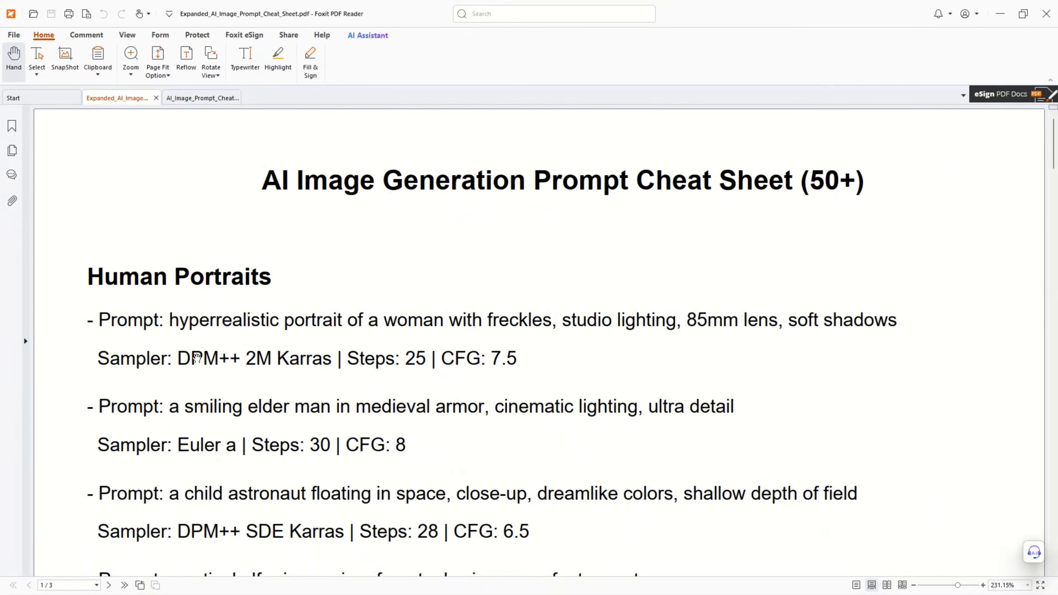
# Read through the cheat sheet's prompt categories with their sampler, steps and CFG settings, and return to the Human Portraits section
pyautogui.scroll(-5, 332, 319)
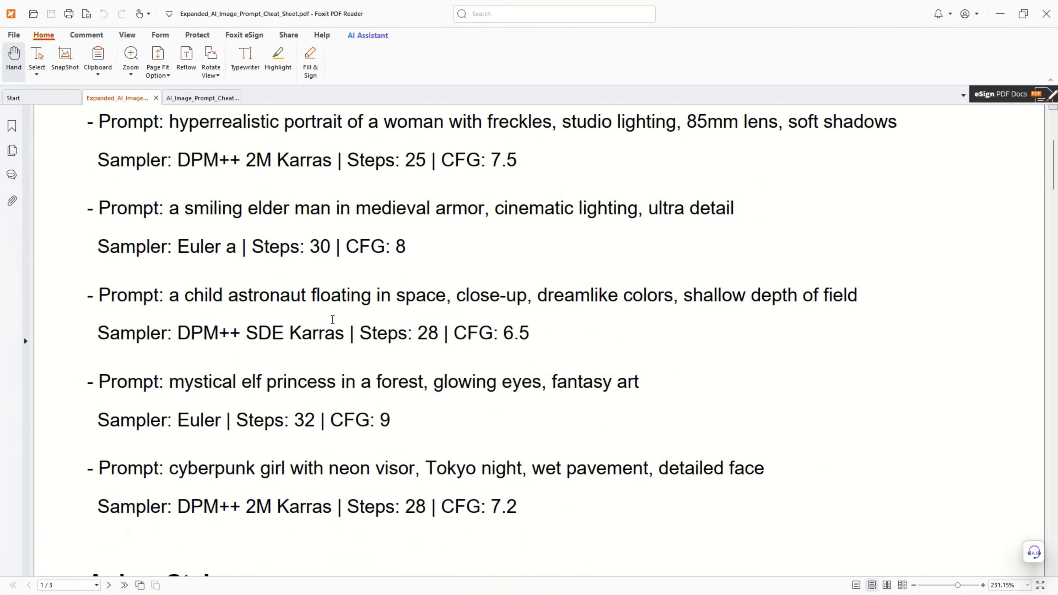
pyautogui.scroll(-8, 332, 319)
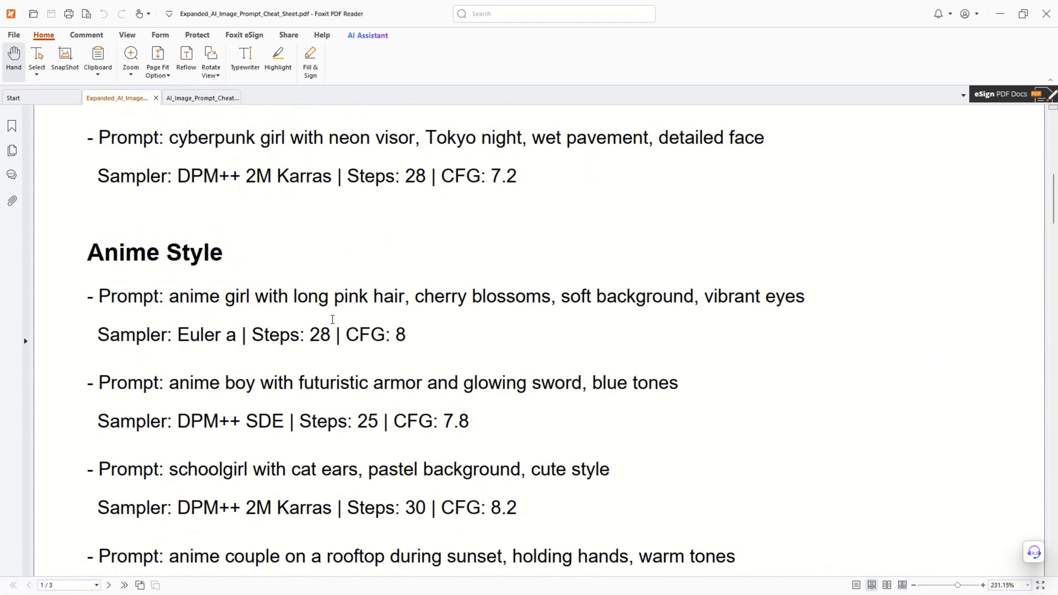
pyautogui.scroll(12, 332, 321)
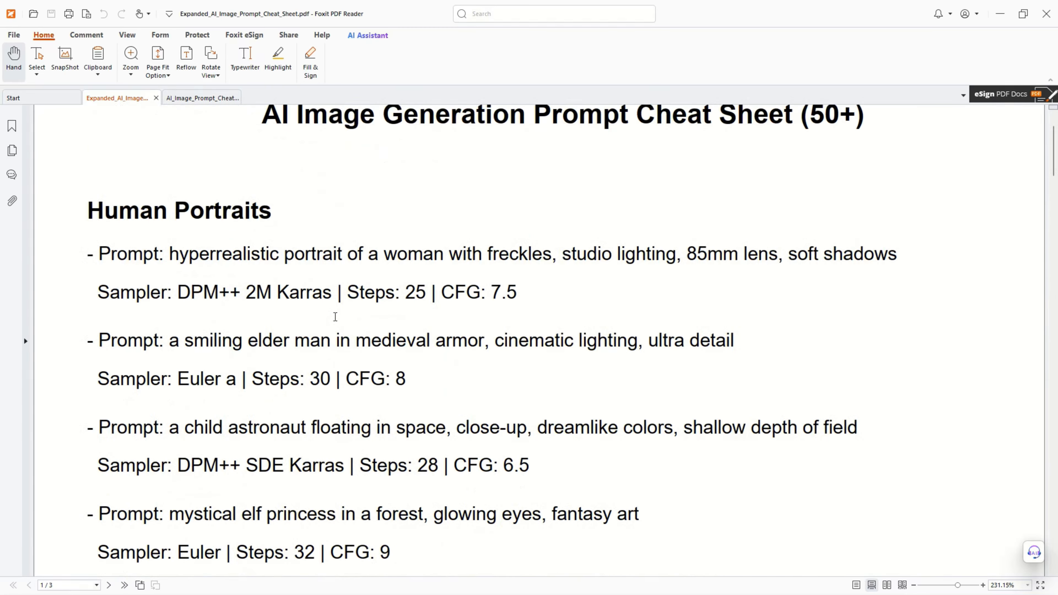
pyautogui.scroll(-3, 333, 315)
pyautogui.scroll(-4, 340, 317)
pyautogui.scroll(8, 339, 316)
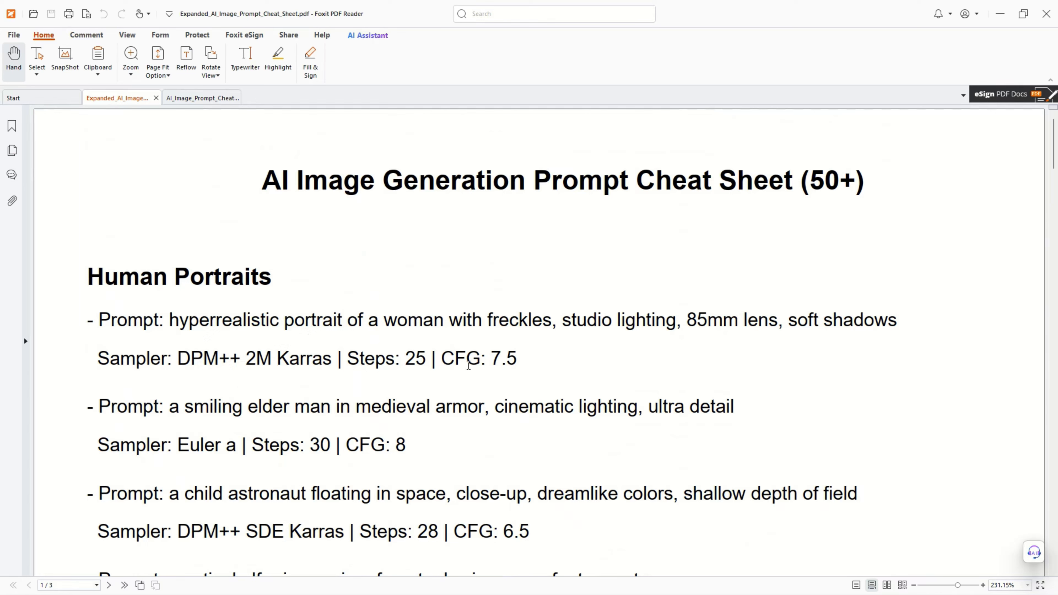
pyautogui.scroll(-3, 508, 364)
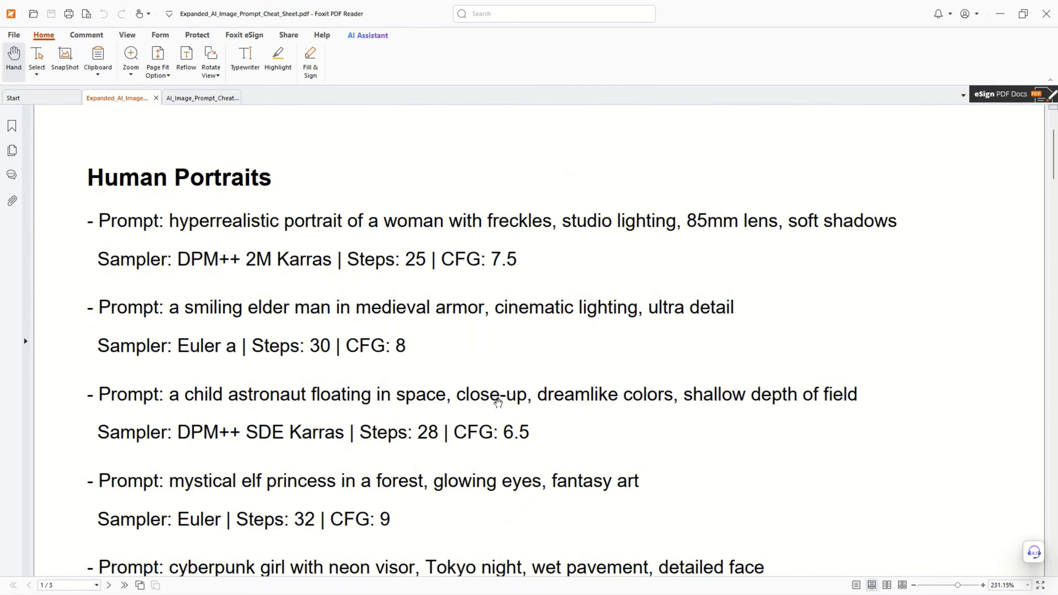
pyautogui.scroll(-8, 494, 404)
pyautogui.scroll(-12, 499, 402)
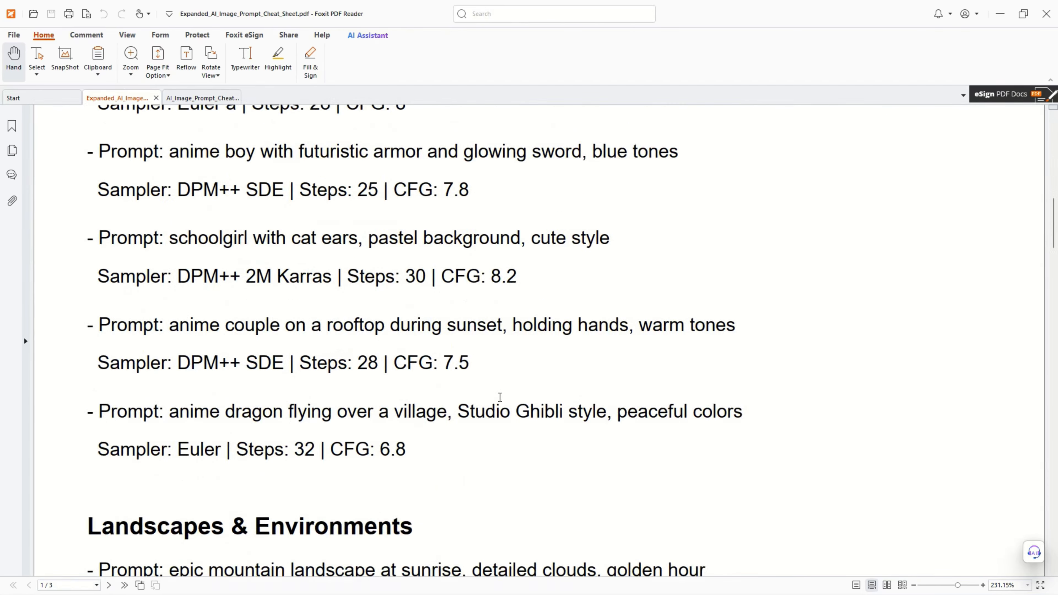
pyautogui.scroll(-3, 429, 384)
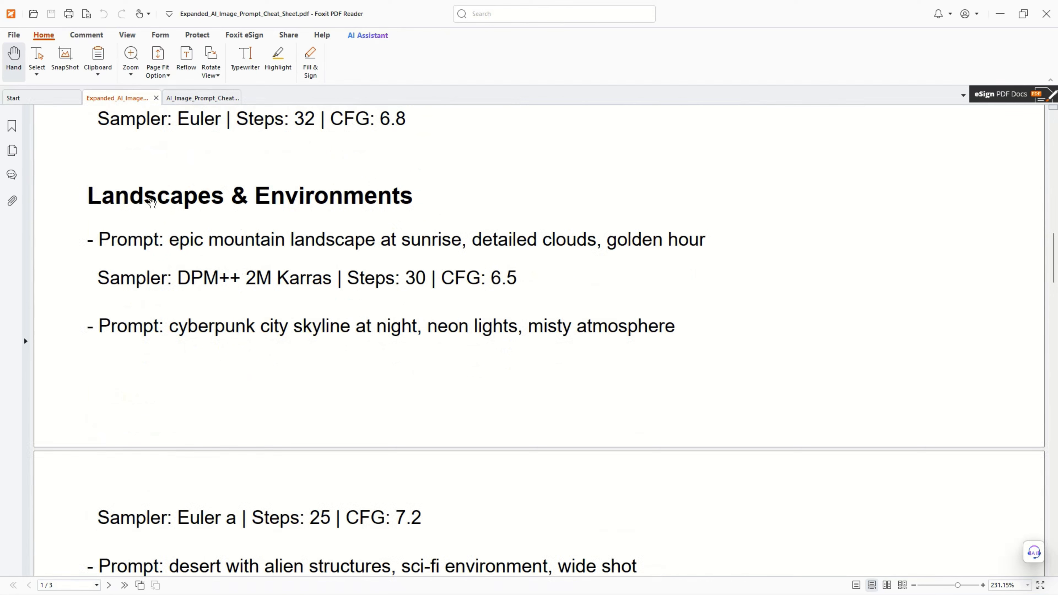
pyautogui.scroll(-10, 358, 451)
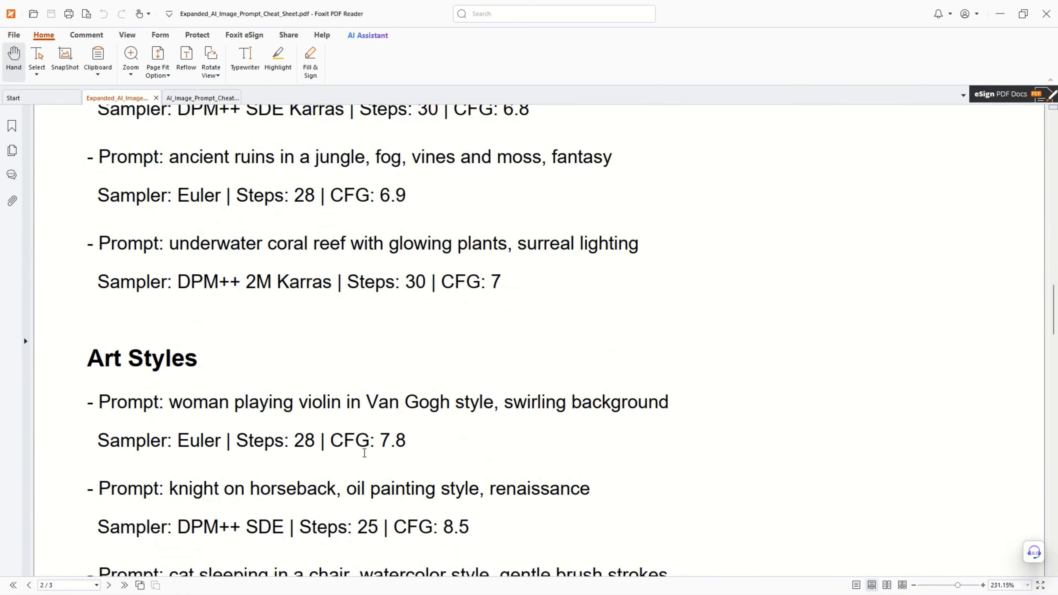
pyautogui.scroll(-6, 117, 431)
pyautogui.scroll(-7, 194, 428)
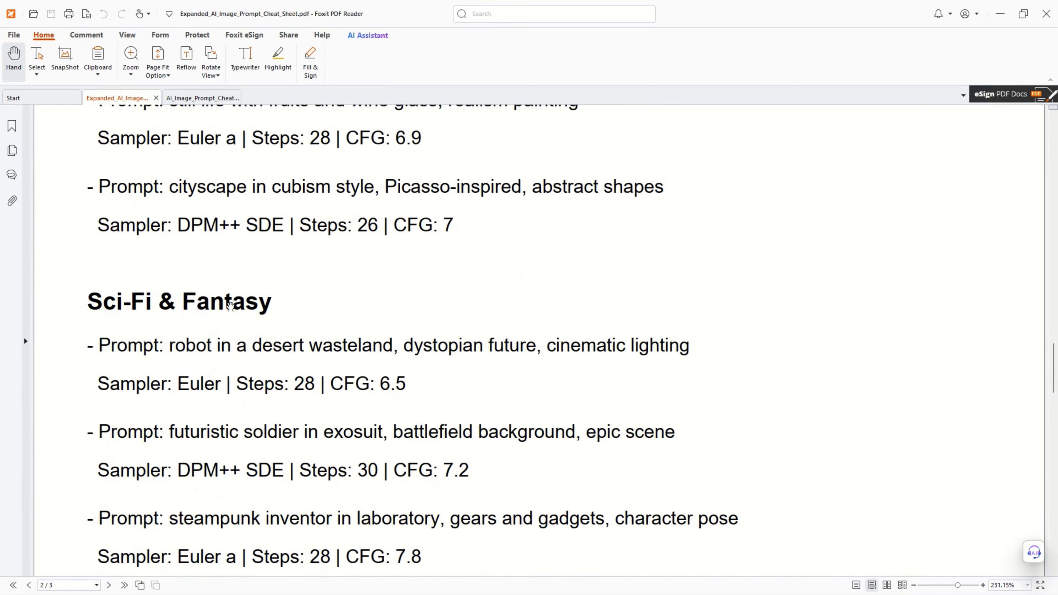
pyautogui.scroll(-7, 275, 466)
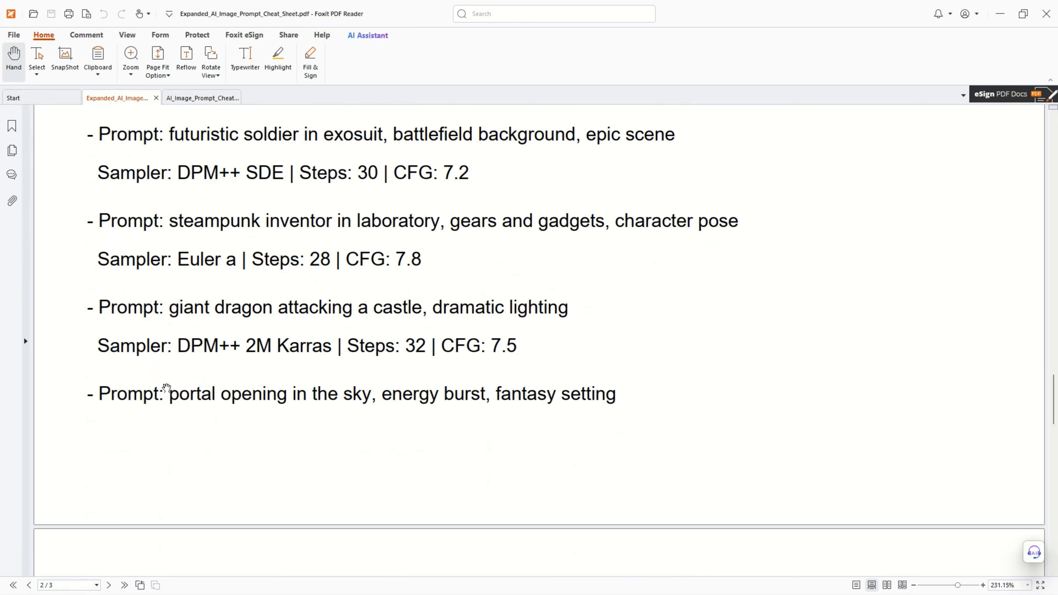
pyautogui.scroll(-3, 165, 300)
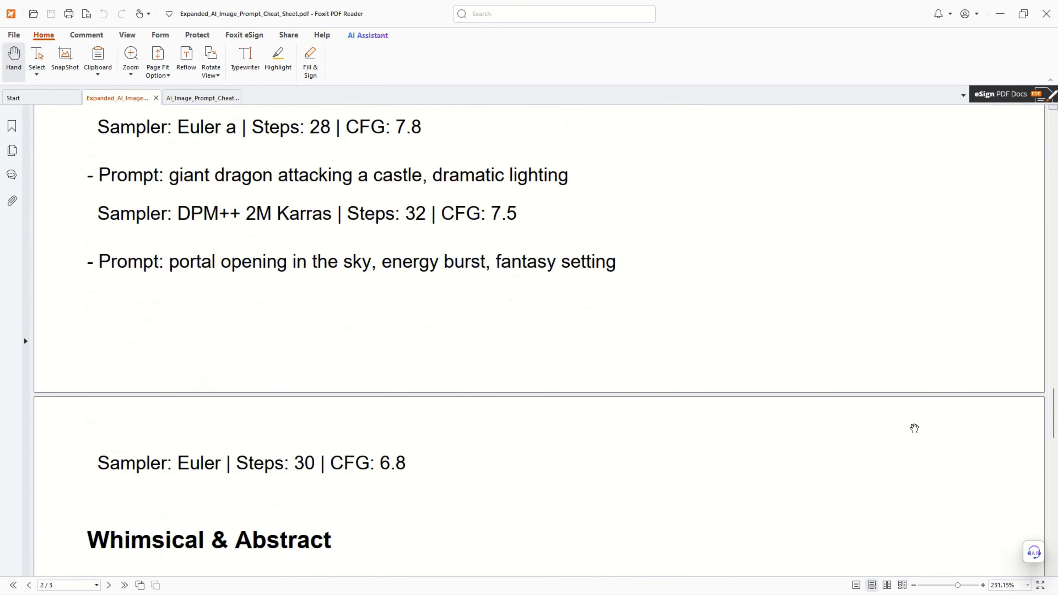
pyautogui.moveTo(1054, 417); pyautogui.dragTo(1036, 128)
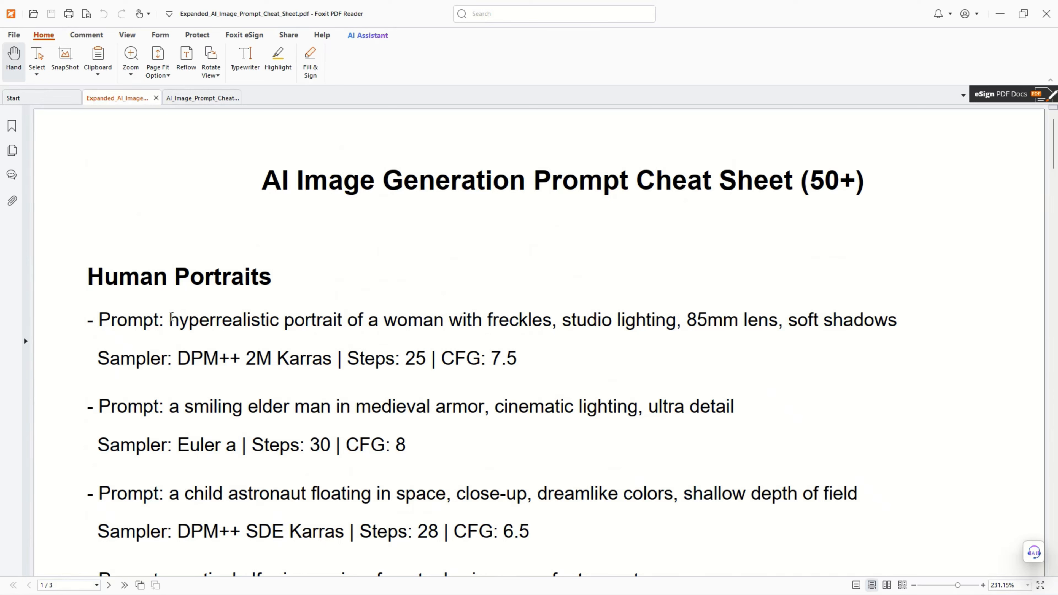
# Replace the txt2img prompt with the cheat sheet's "hyperrealistic portrait of a woman with freckles, studio lighting, 85mm lens, soft shadows"
pyautogui.moveTo(172, 319); pyautogui.dragTo(902, 336)
pyautogui.hotkey('ctrl', 'c')
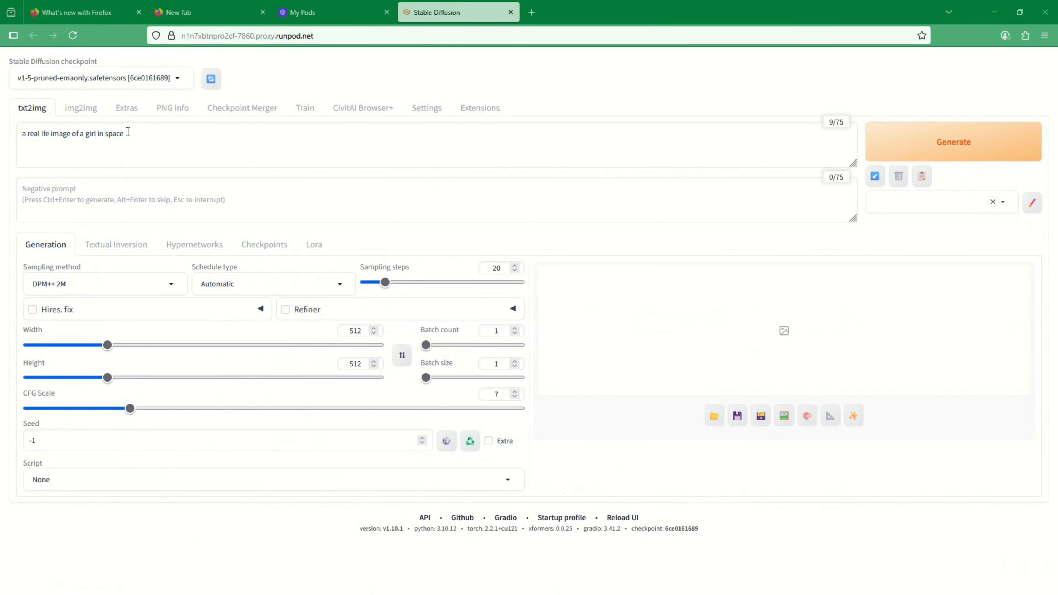
pyautogui.moveTo(128, 133); pyautogui.dragTo(23, 132)
pyautogui.hotkey('ctrl', 'v')
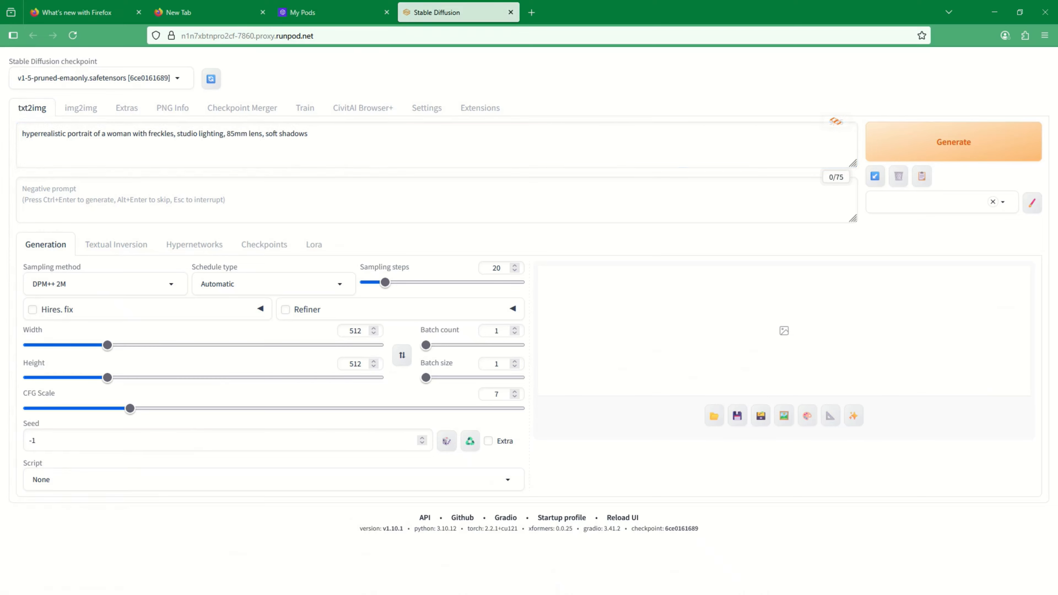
# Following the cheat sheet's settings for this portrait, choose the DPM++ 2M sampling method and set the sampling steps to 25
pyautogui.hotkey('alt', 'Tab')
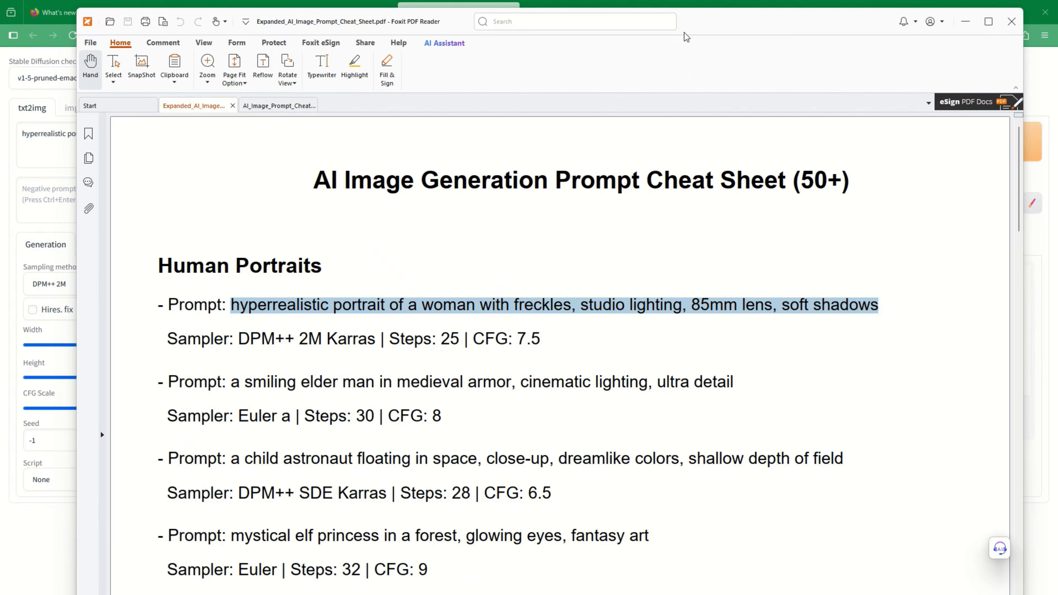
pyautogui.moveTo(719, 24); pyautogui.dragTo(1057, 121)
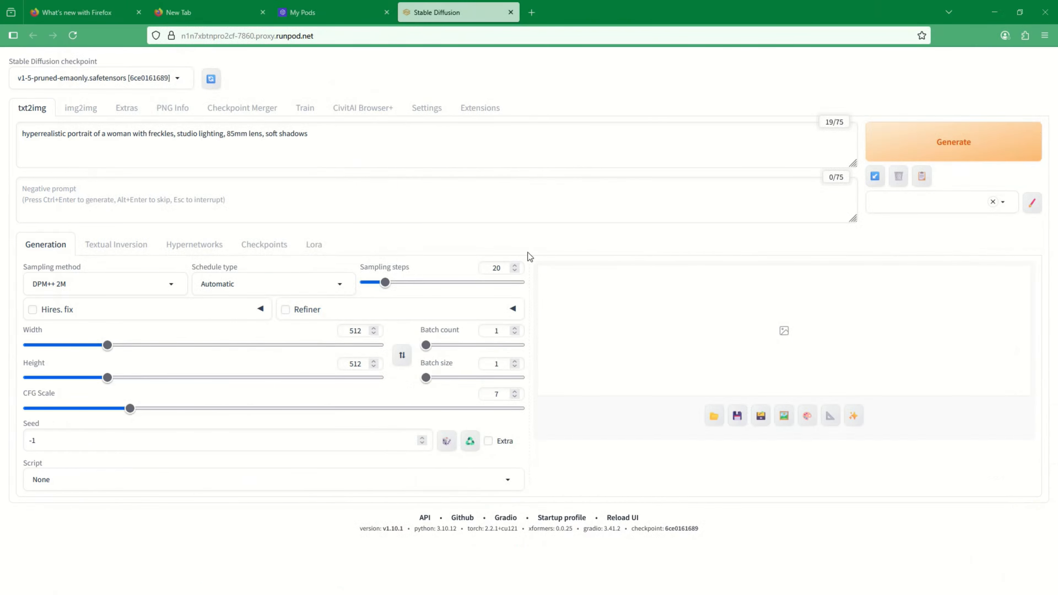
pyautogui.click(172, 287)
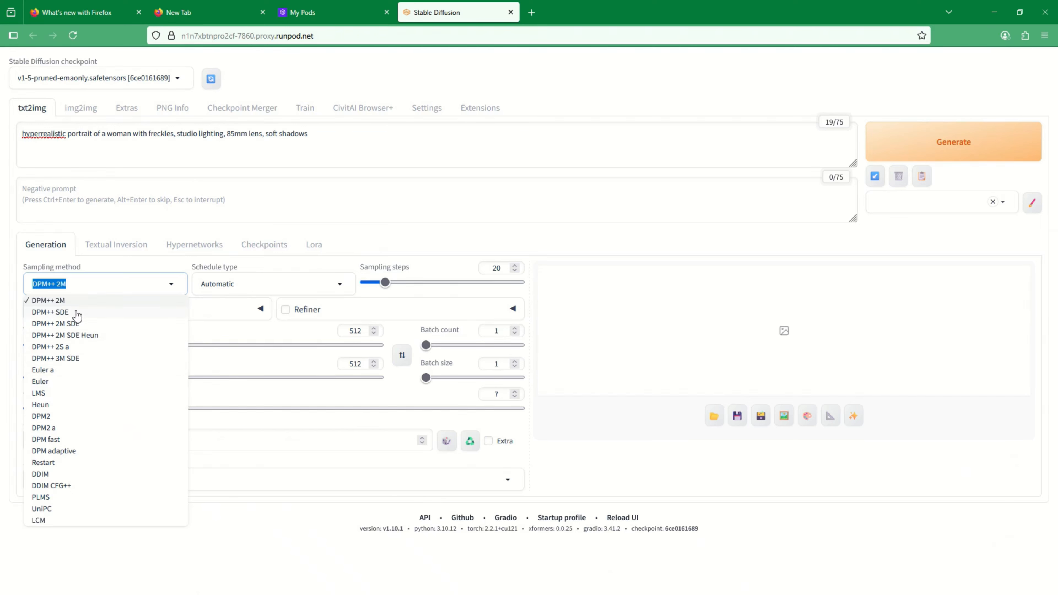
pyautogui.click(62, 304)
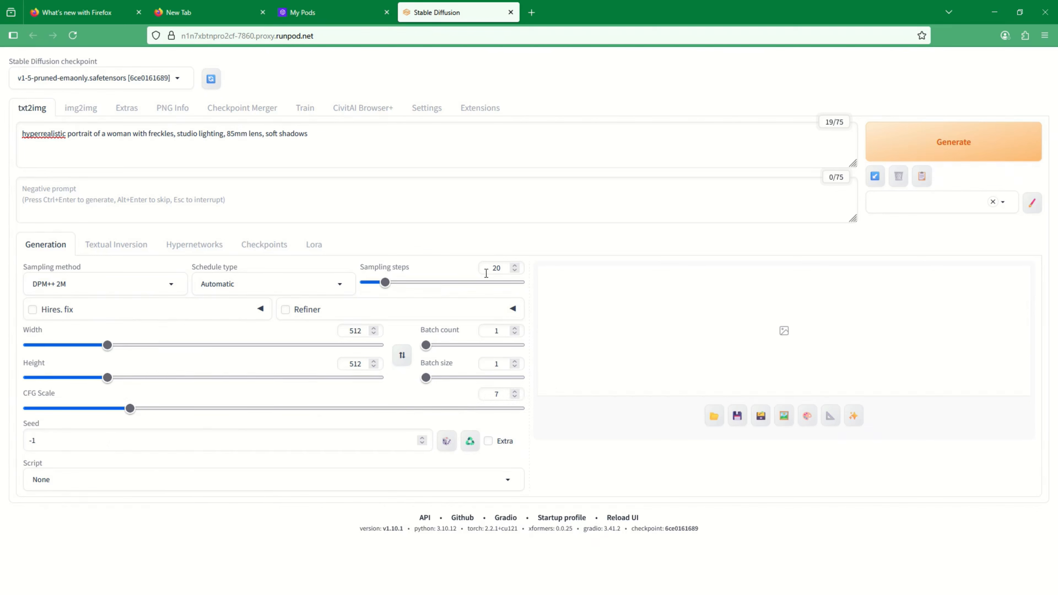
pyautogui.click(506, 270)
pyautogui.press('BackSpace')
pyautogui.write('5')
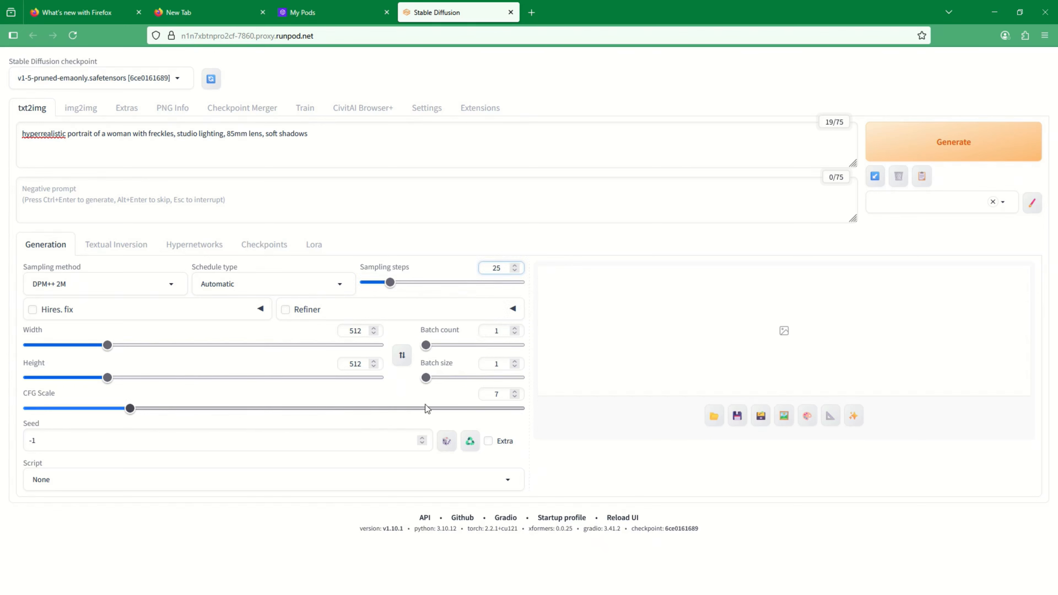
# Set the CFG Scale to 7.5 and generate the portrait image
pyautogui.click(499, 394)
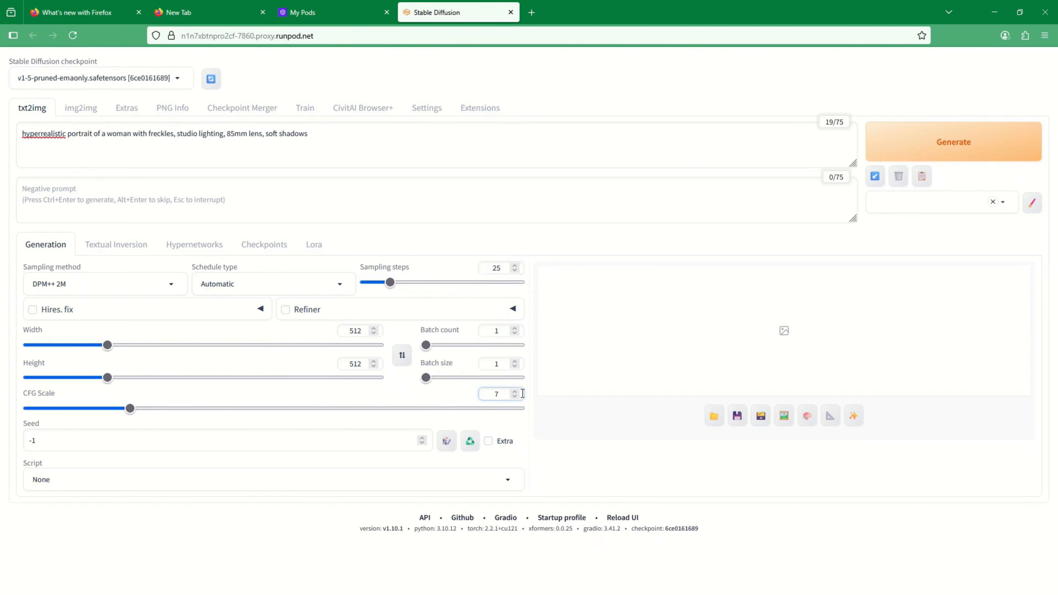
pyautogui.write('.5')
pyautogui.click(946, 146)
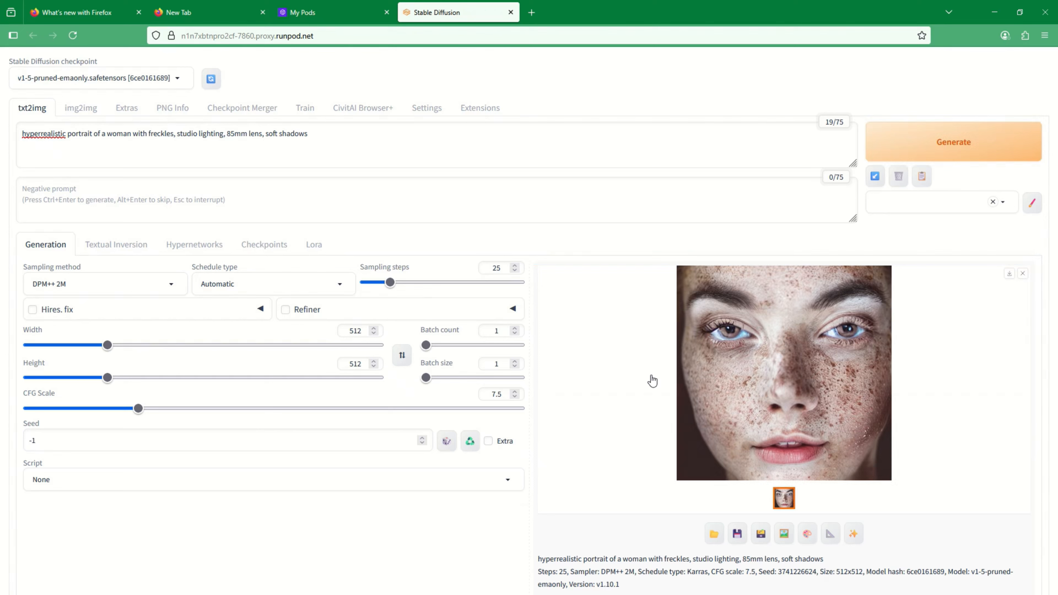
# View the generated portrait at full size and check the browser's option for saving it as a PNG image without saving a file
pyautogui.click(764, 369)
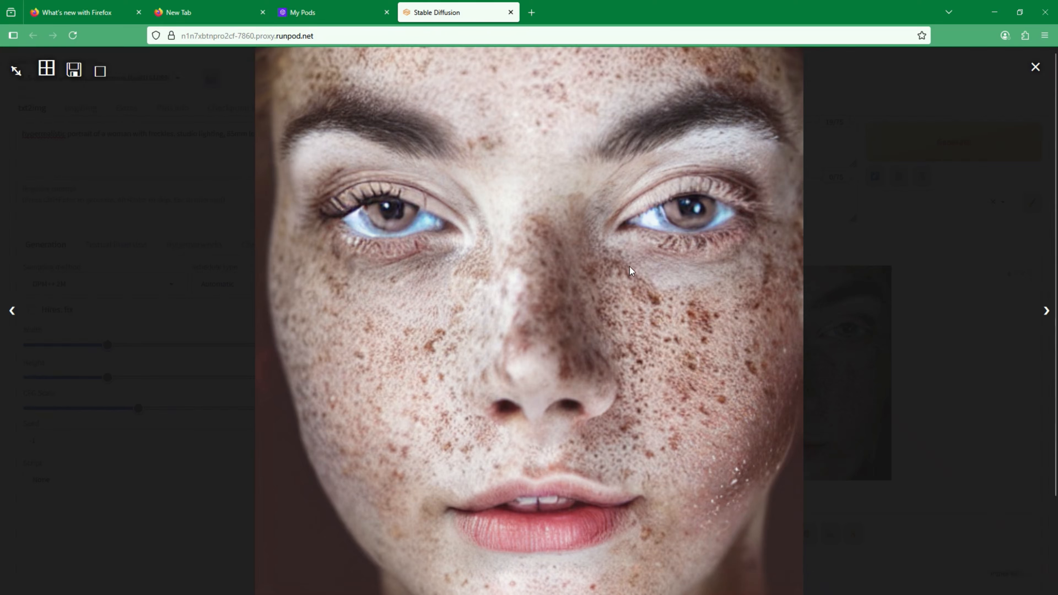
pyautogui.rightClick(548, 261)
pyautogui.click(591, 291)
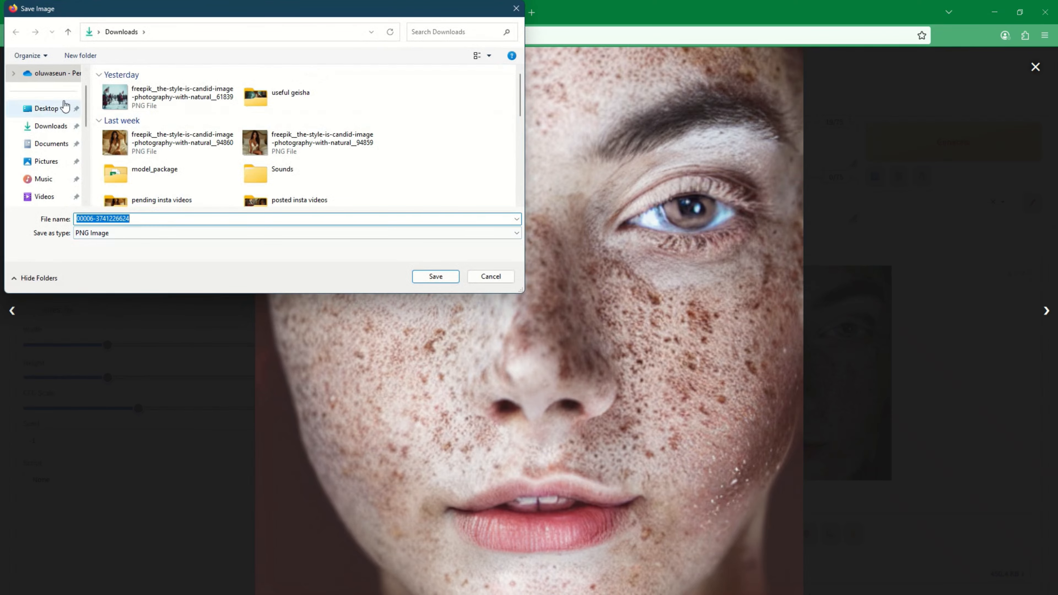
pyautogui.click(492, 277)
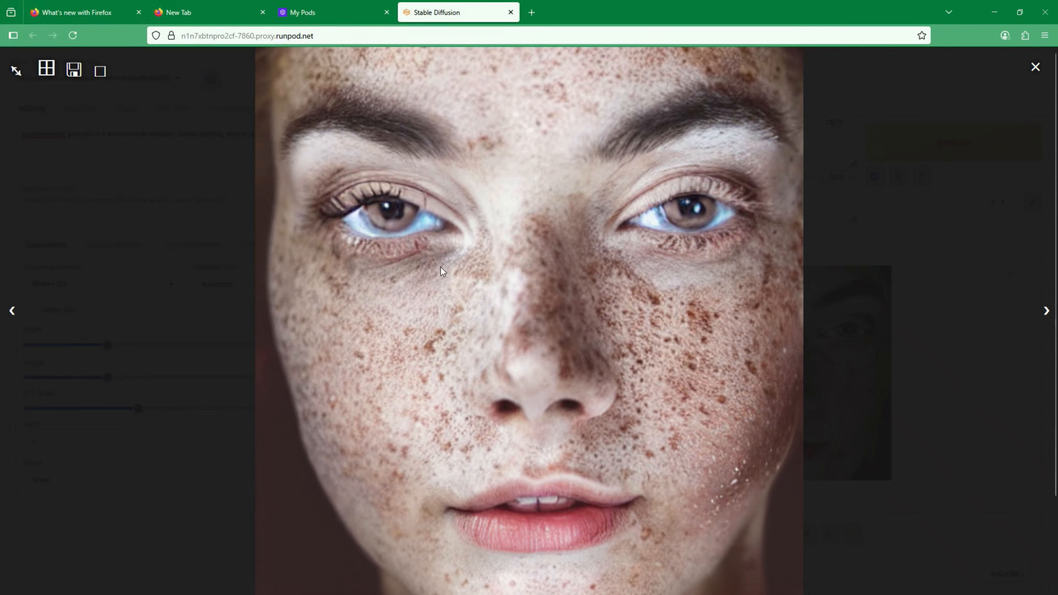
pyautogui.rightClick(501, 258)
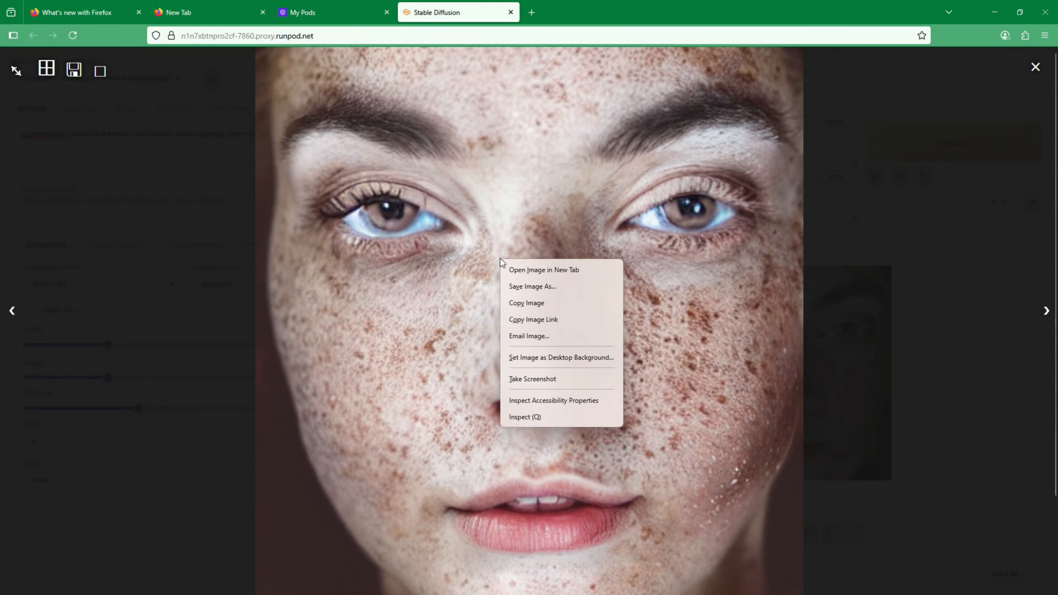
pyautogui.click(534, 286)
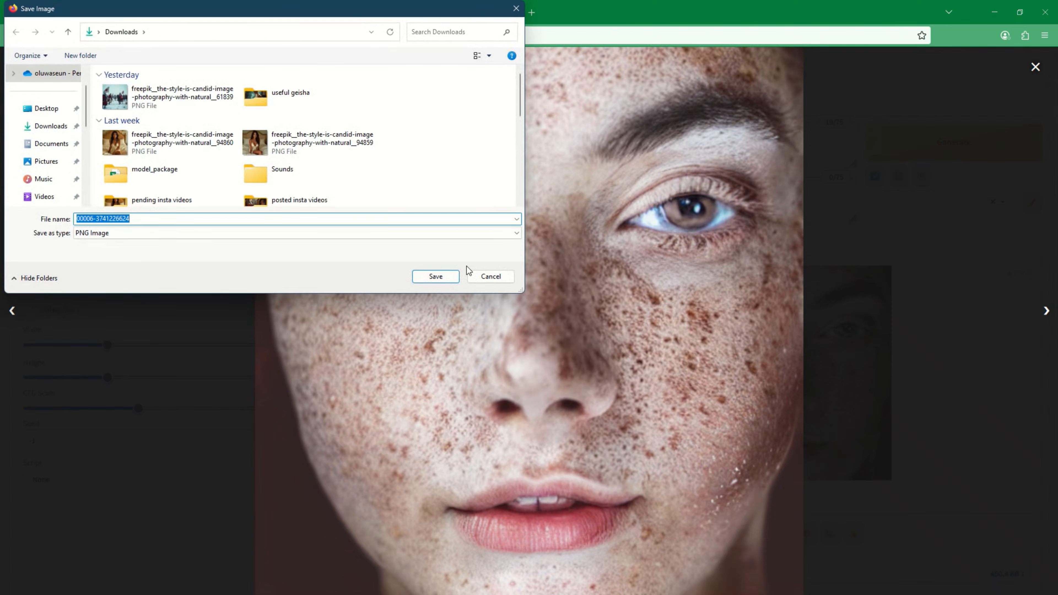
pyautogui.click(490, 277)
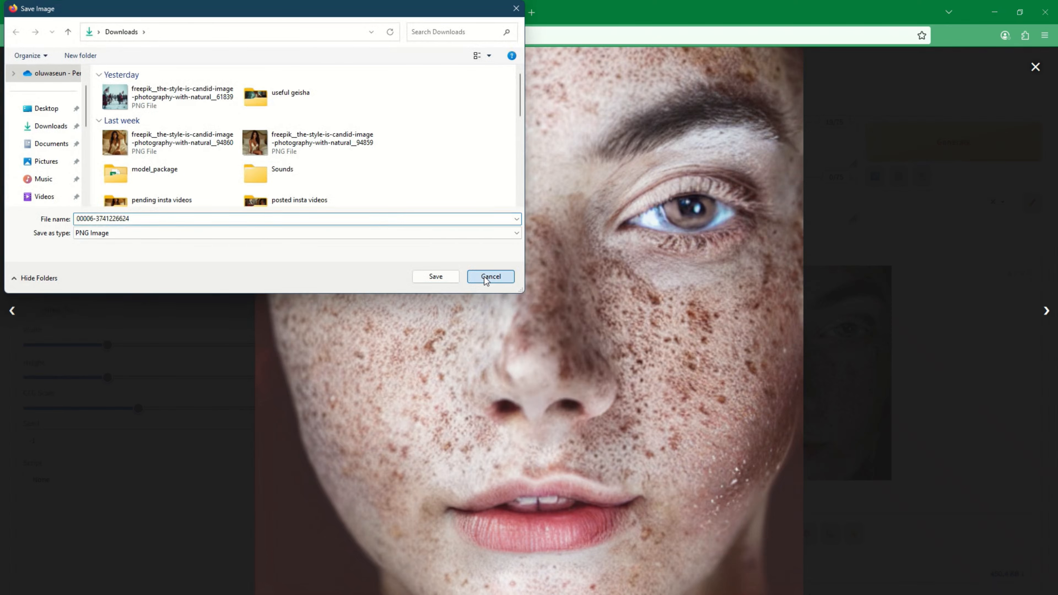
pyautogui.click(1035, 68)
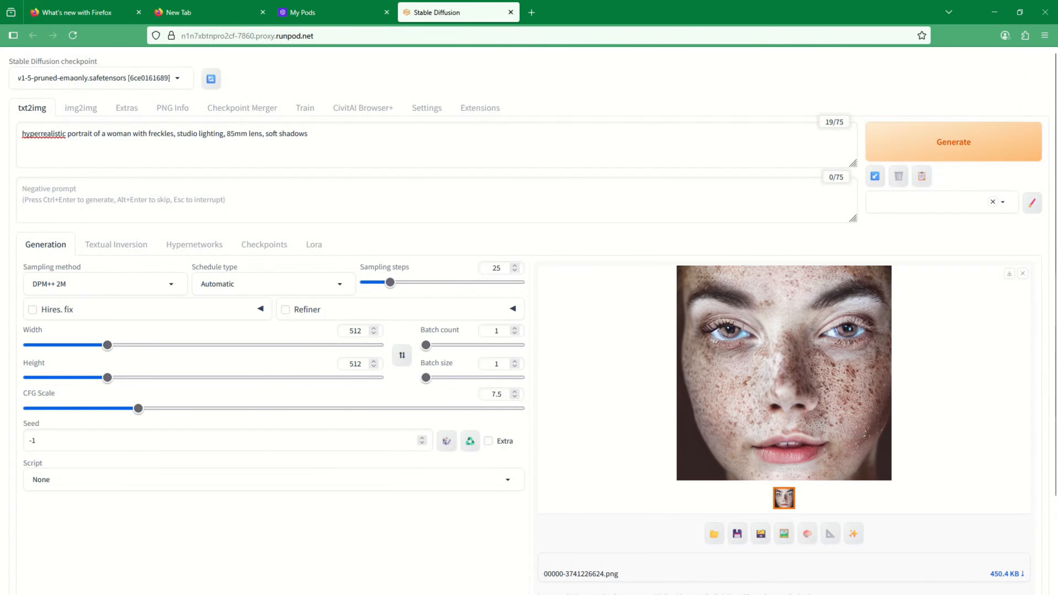
# Switch to the cheat sheet in Foxit PDF Reader and copy "anime girl with long pink hair, cherry blossoms, soft background, vibrant eyes"
pyautogui.moveTo(1057, 8); pyautogui.dragTo(812, 1)
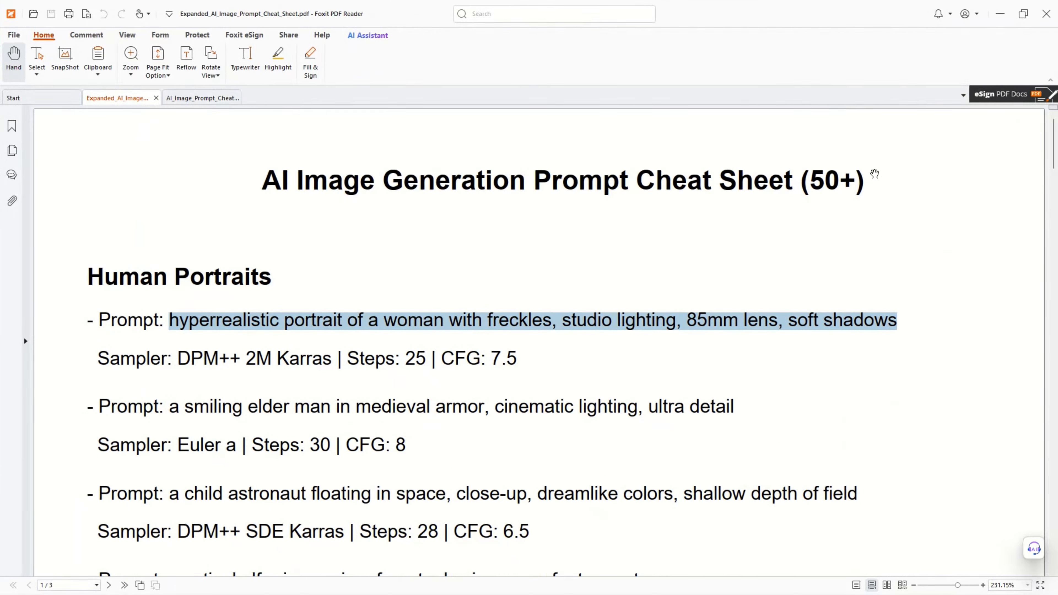
pyautogui.scroll(-10, 916, 215)
pyautogui.scroll(-4, 919, 216)
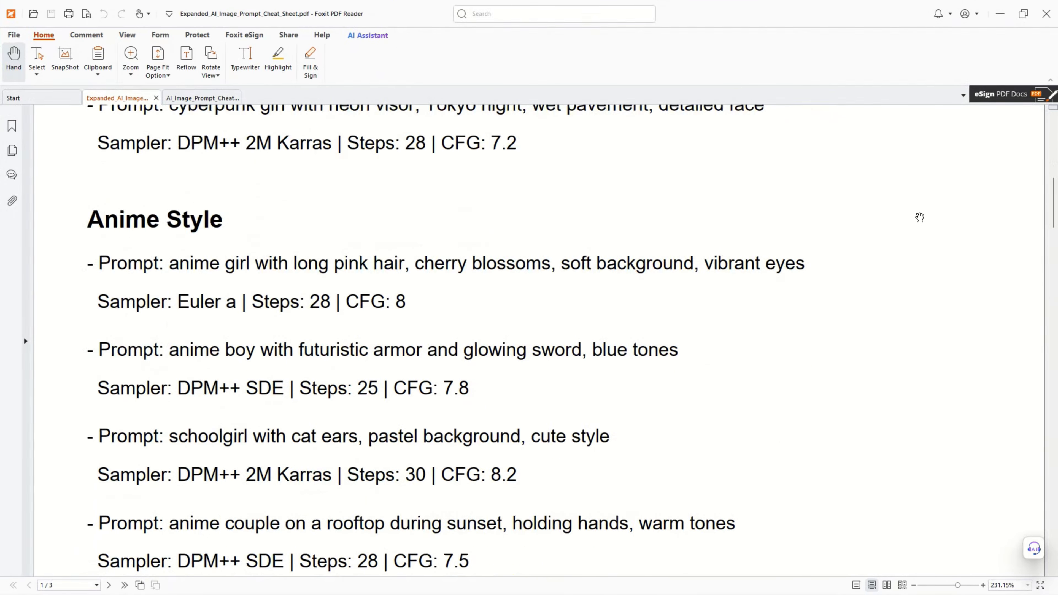
pyautogui.scroll(1, 887, 207)
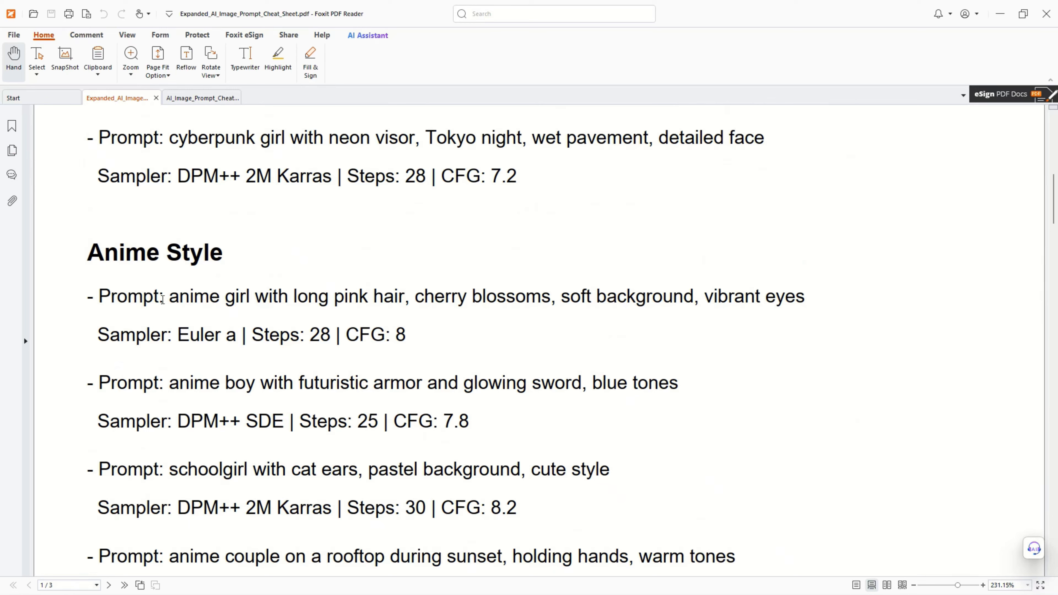
pyautogui.moveTo(168, 297); pyautogui.dragTo(819, 298)
pyautogui.hotkey('ctrl', 'c')
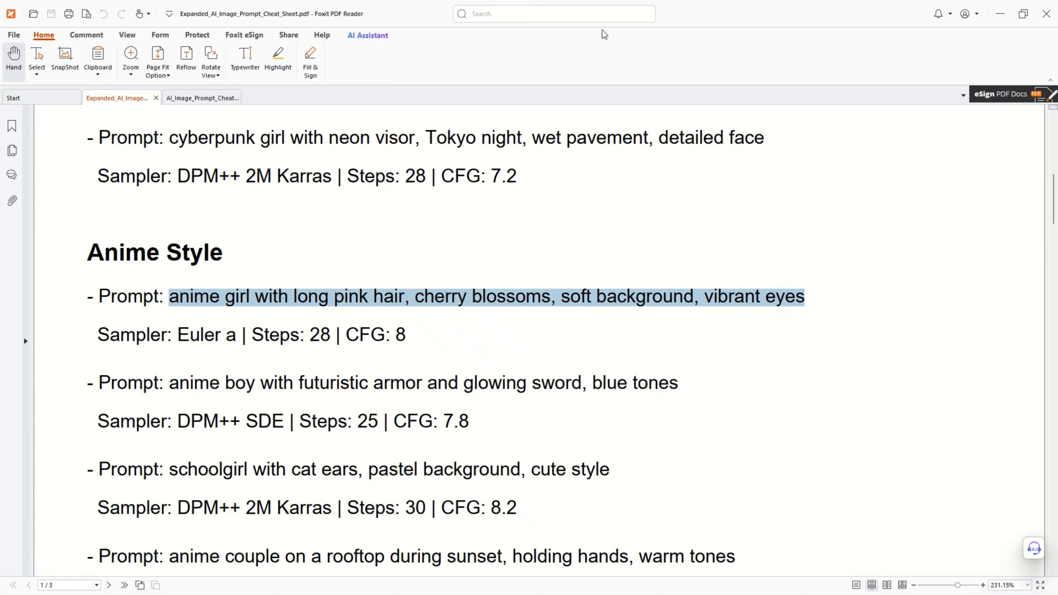
# Return to Stable Diffusion in Firefox and replace the prompt with "anime girl with long pink hair, cherry blossoms, soft background, vibrant eyes"
pyautogui.moveTo(697, 17); pyautogui.dragTo(1057, 138)
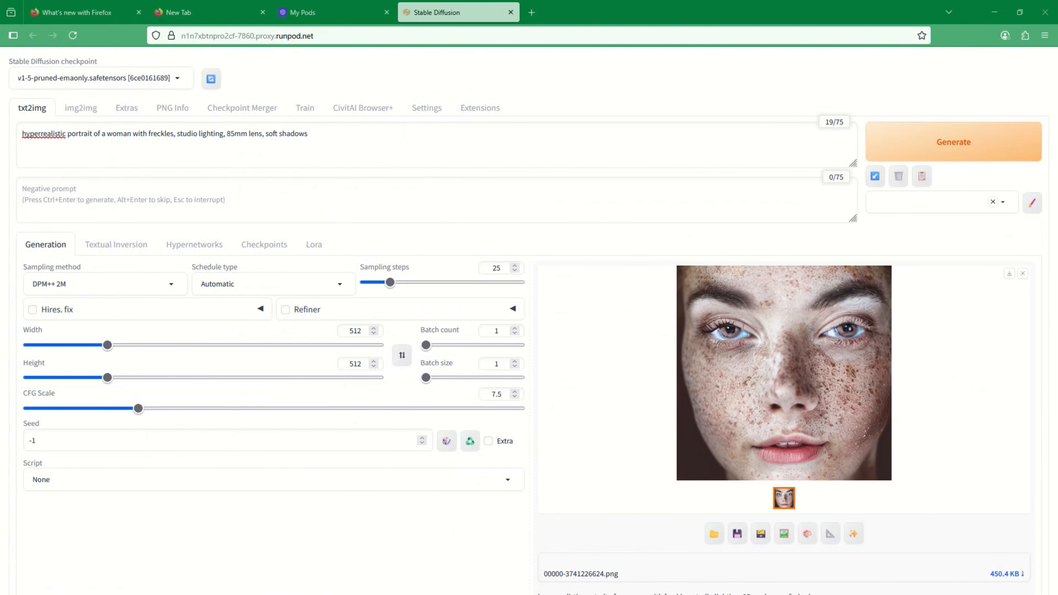
pyautogui.tripleClick(235, 134)
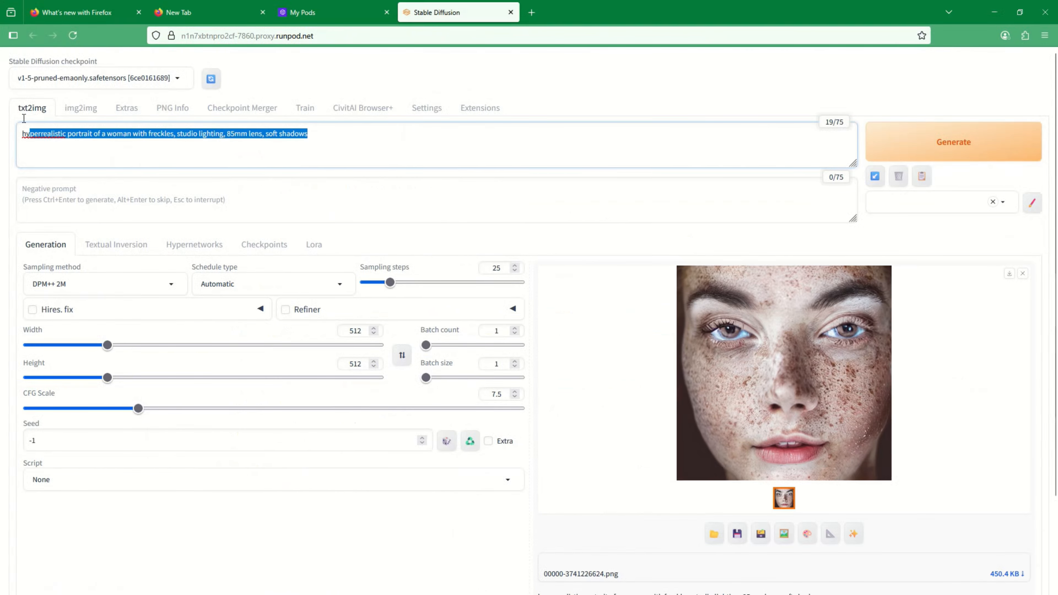
pyautogui.press('BackSpace')
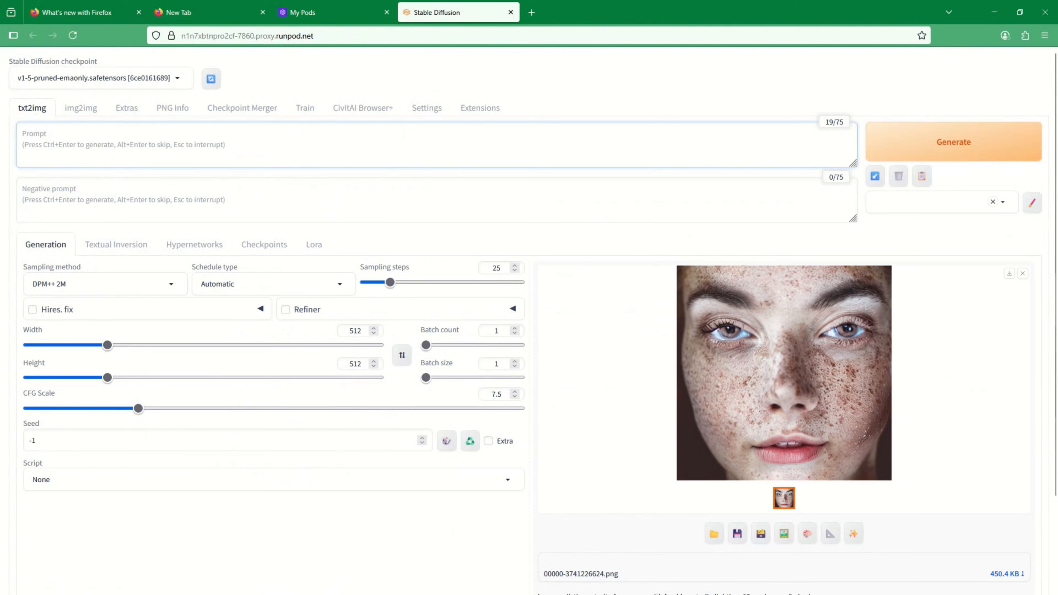
pyautogui.hotkey('ctrl', 'v')
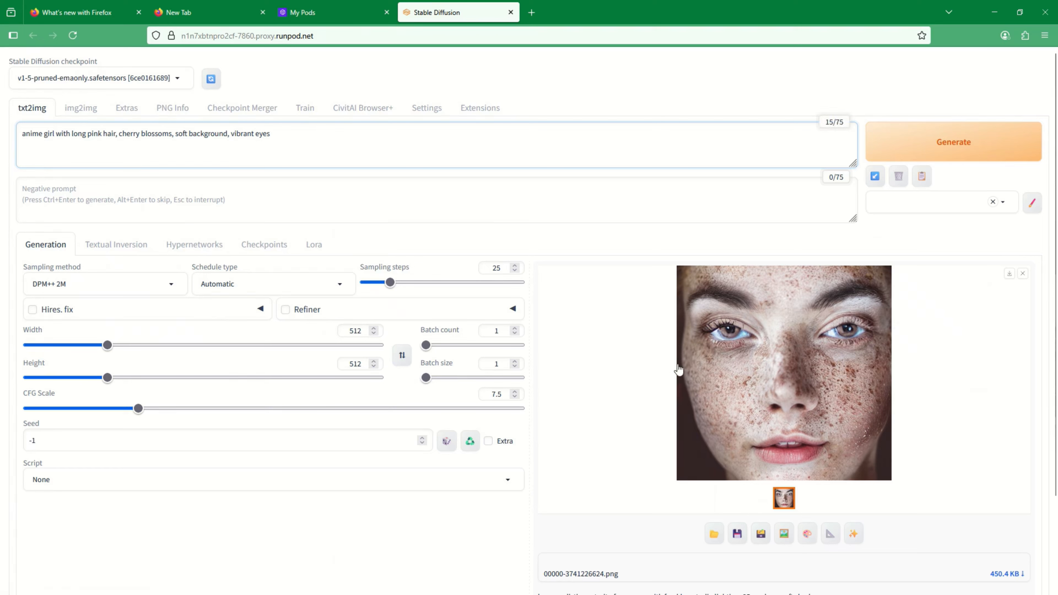
# Following the cheat sheet's settings for the anime girl, choose the Euler a sampling method and set the sampling steps to 28
pyautogui.click(135, 285)
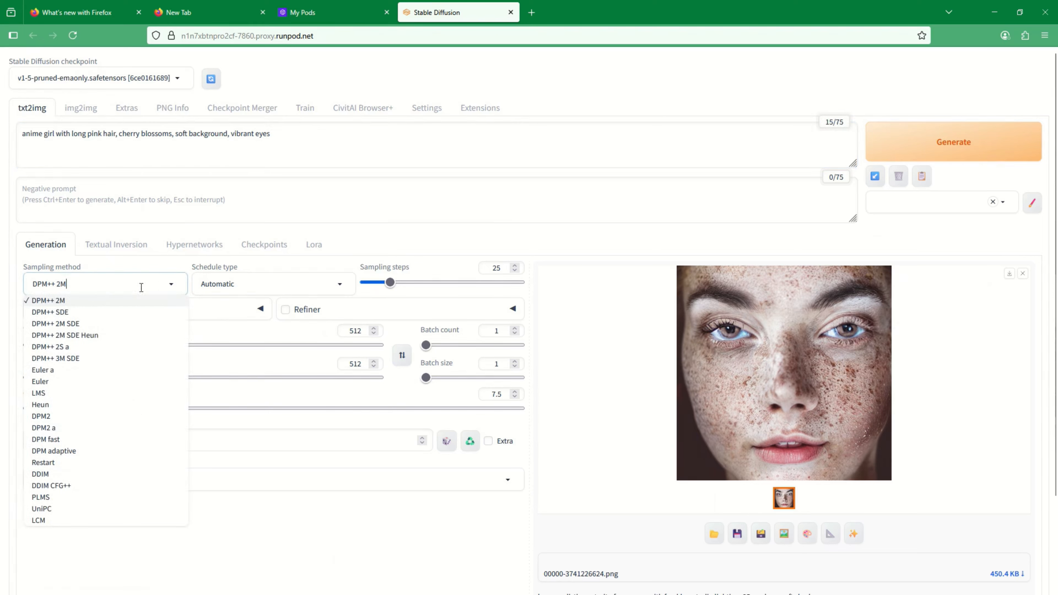
pyautogui.click(63, 374)
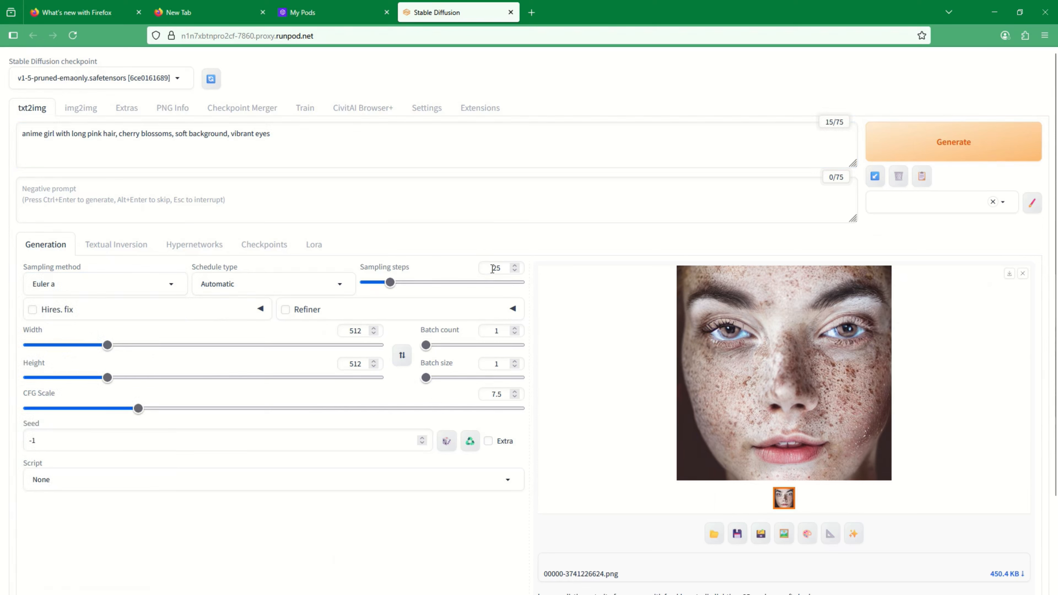
pyautogui.click(502, 266)
pyautogui.press('BackSpace')
pyautogui.write('8')
# Set the CFG Scale to 8 and generate the anime girl image
pyautogui.click(505, 394)
pyautogui.press('BackSpace')
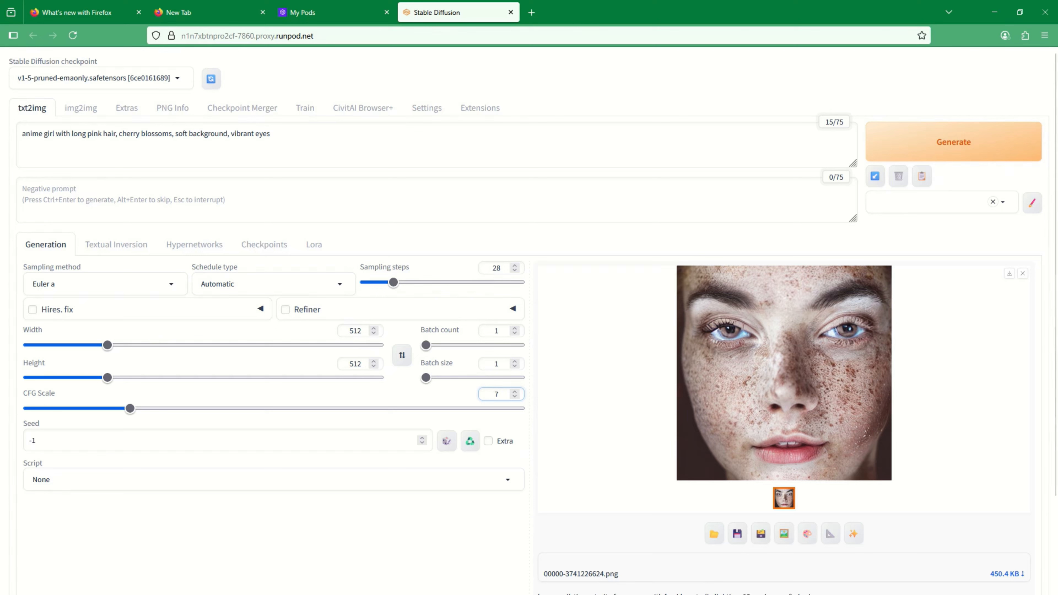
pyautogui.press('BackSpace')
pyautogui.write('8')
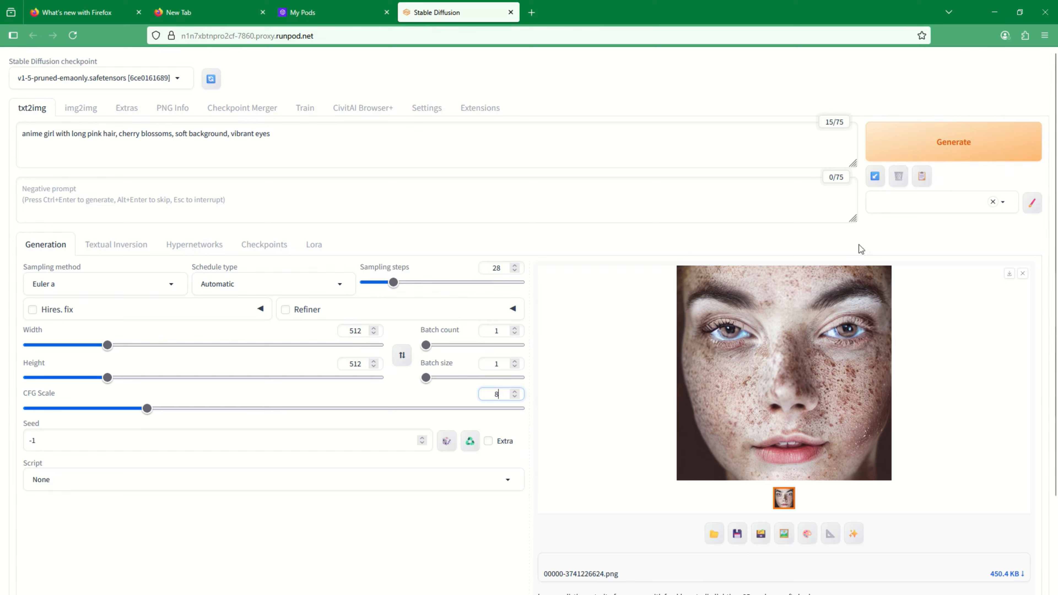
pyautogui.click(950, 151)
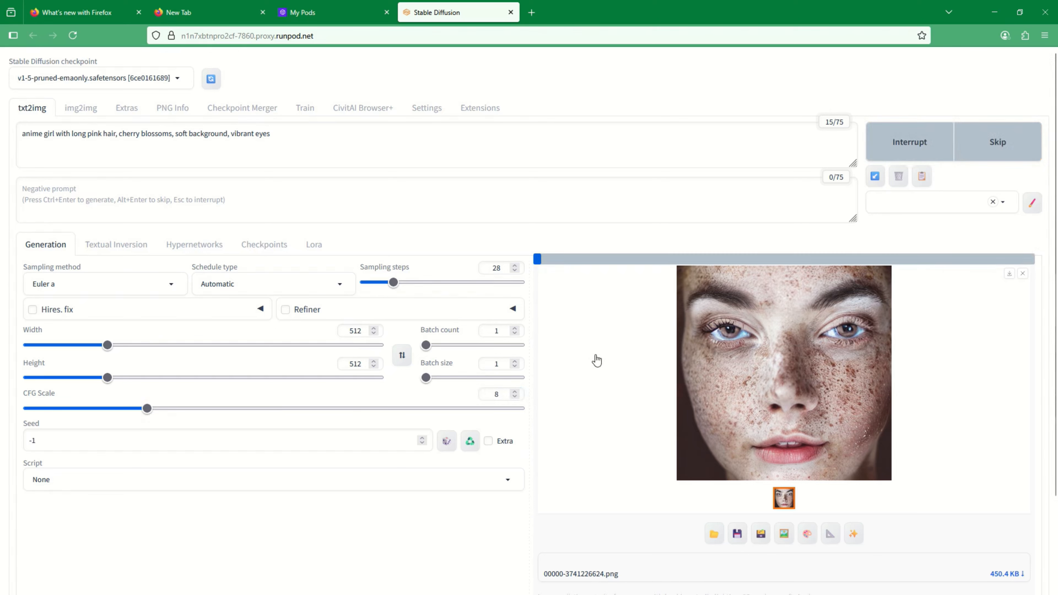